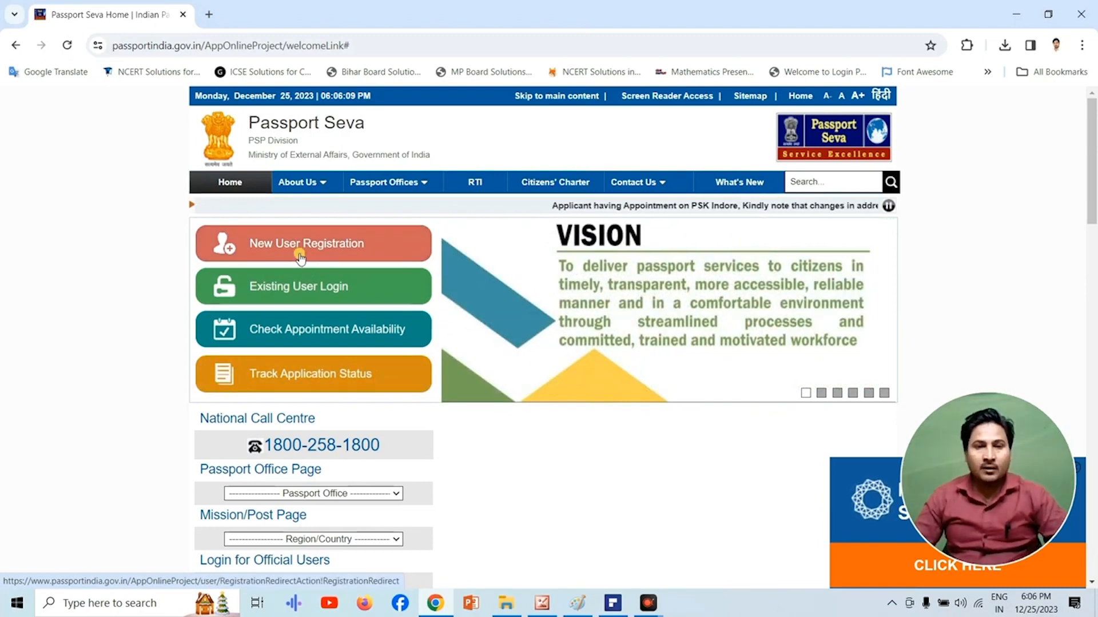
Step: Open the New User Registration form and scroll down to its fields
click(300, 257)
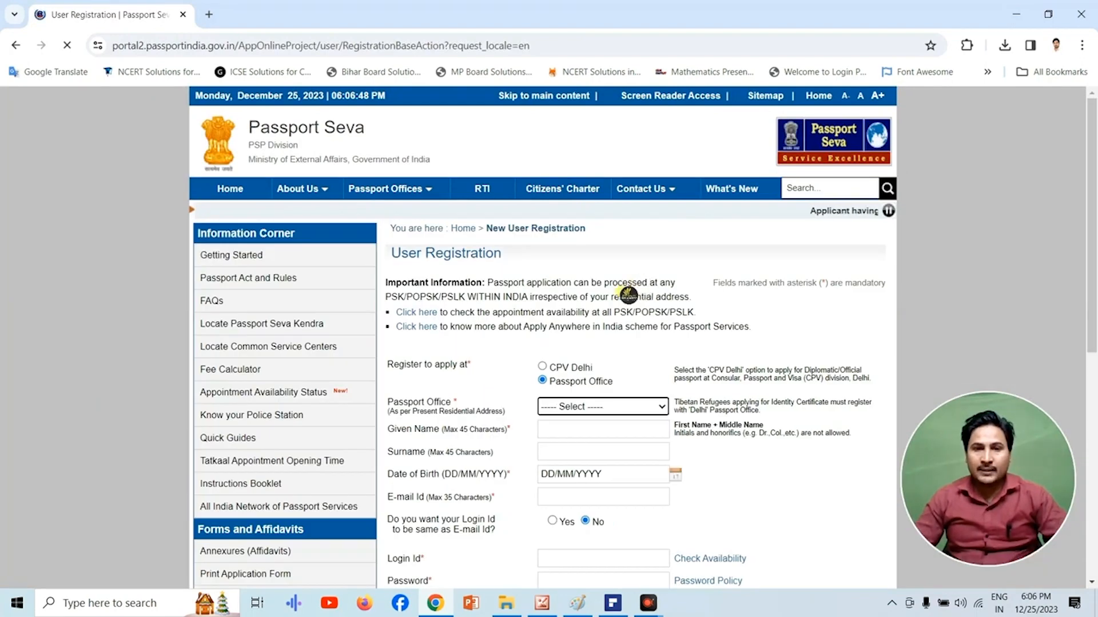
scroll(741, 235, down, 3)
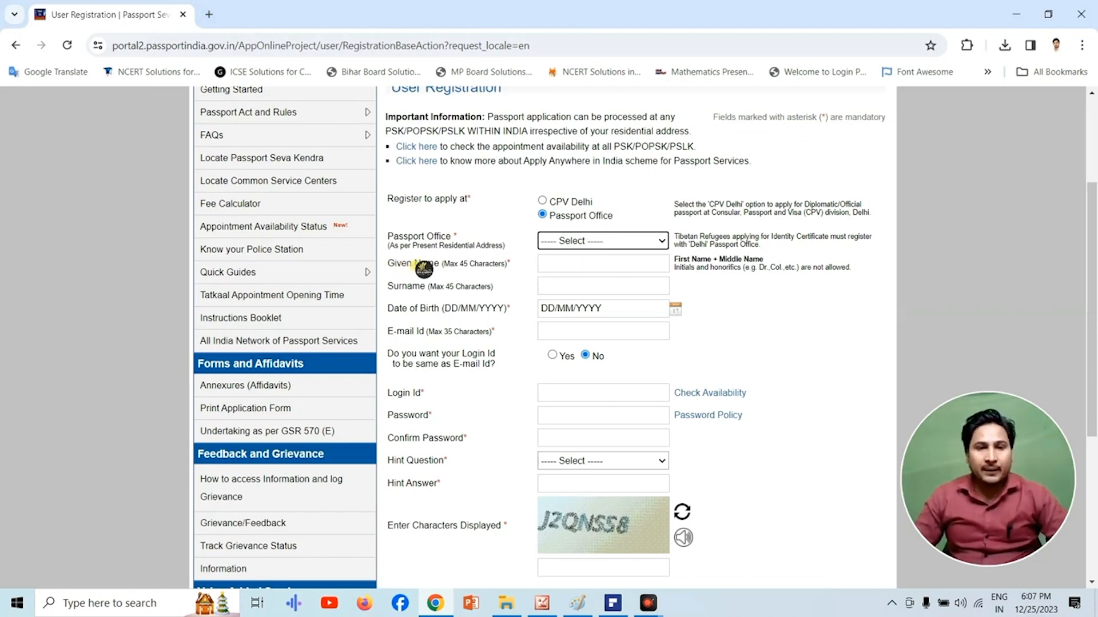
Step: Examine the registration form's fields, including the name fields, date-of-birth calendar and login ID
click(563, 267)
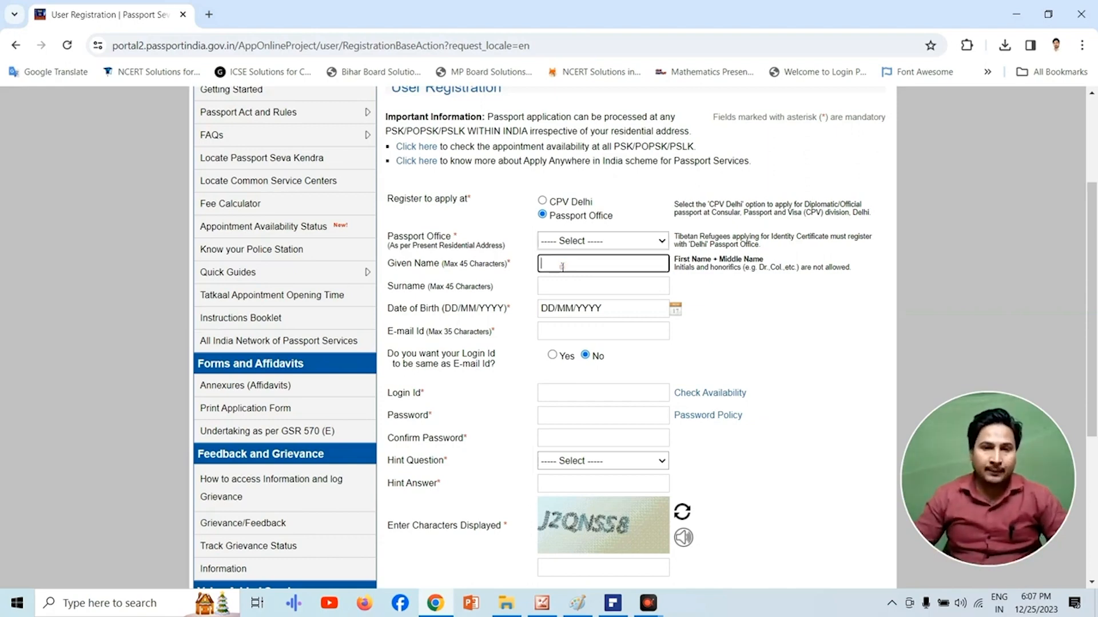
click(571, 286)
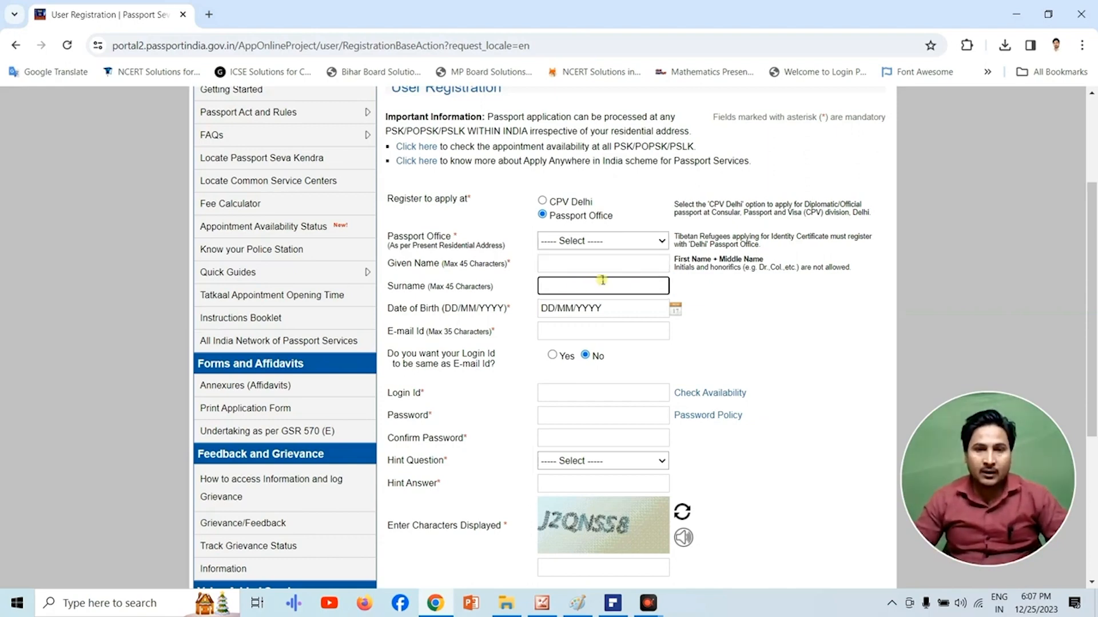
click(629, 308)
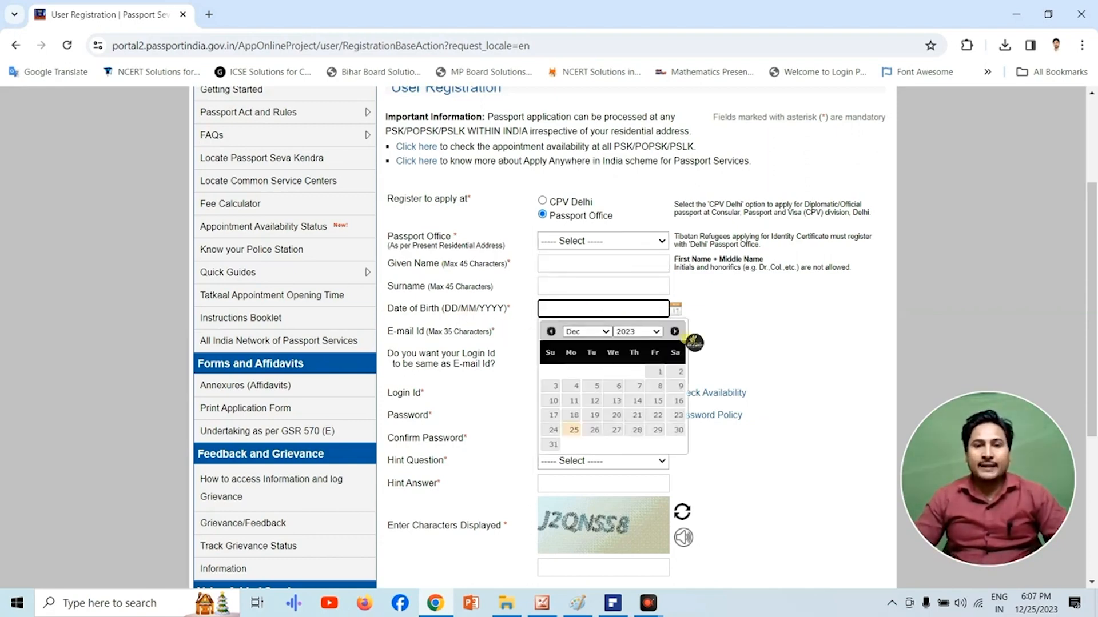
click(741, 317)
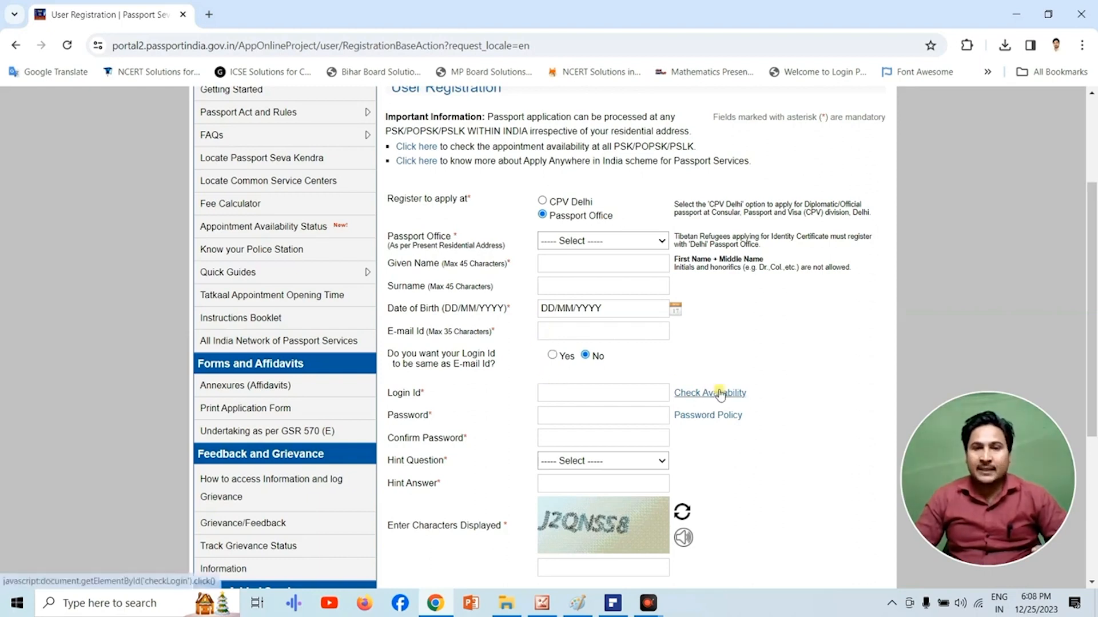
click(635, 392)
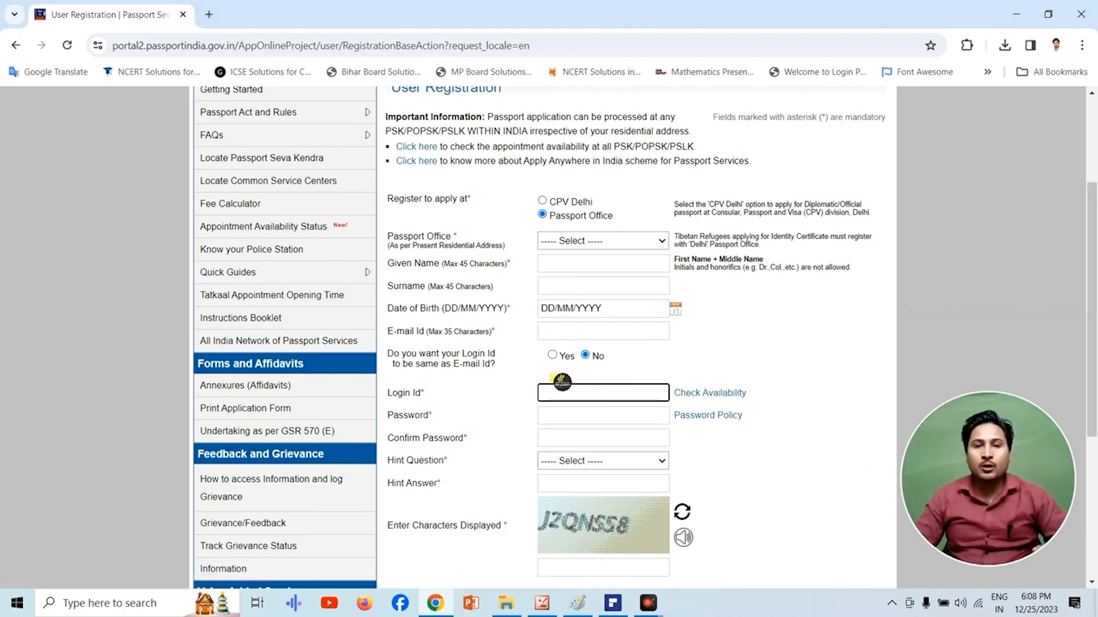
scroll(605, 372, down, 5)
click(1095, 305)
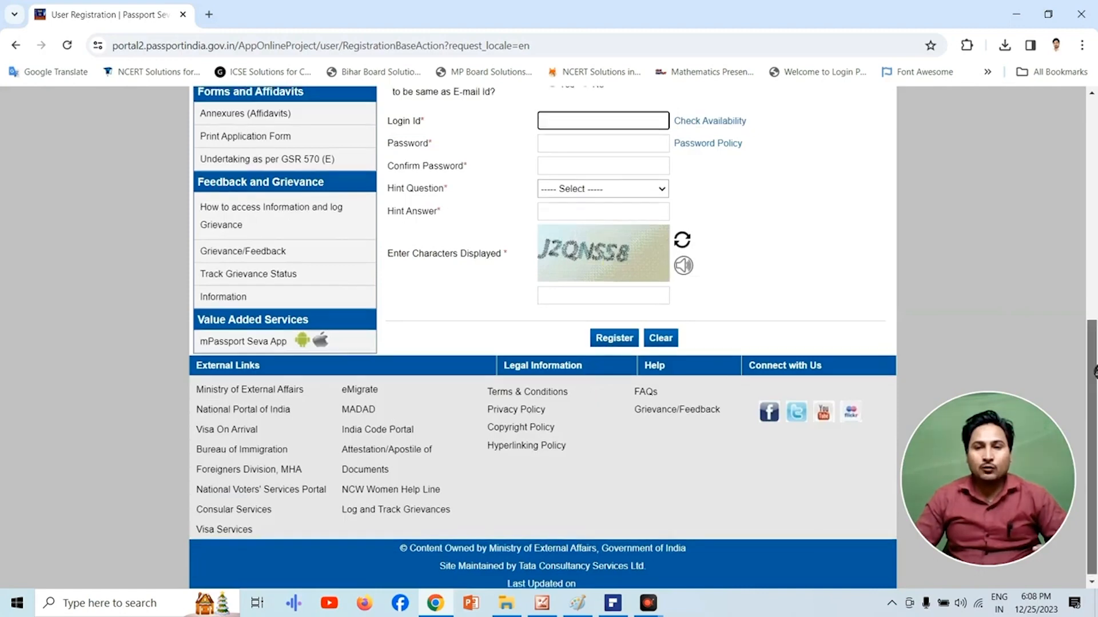
drag(1097, 303, 1096, 297)
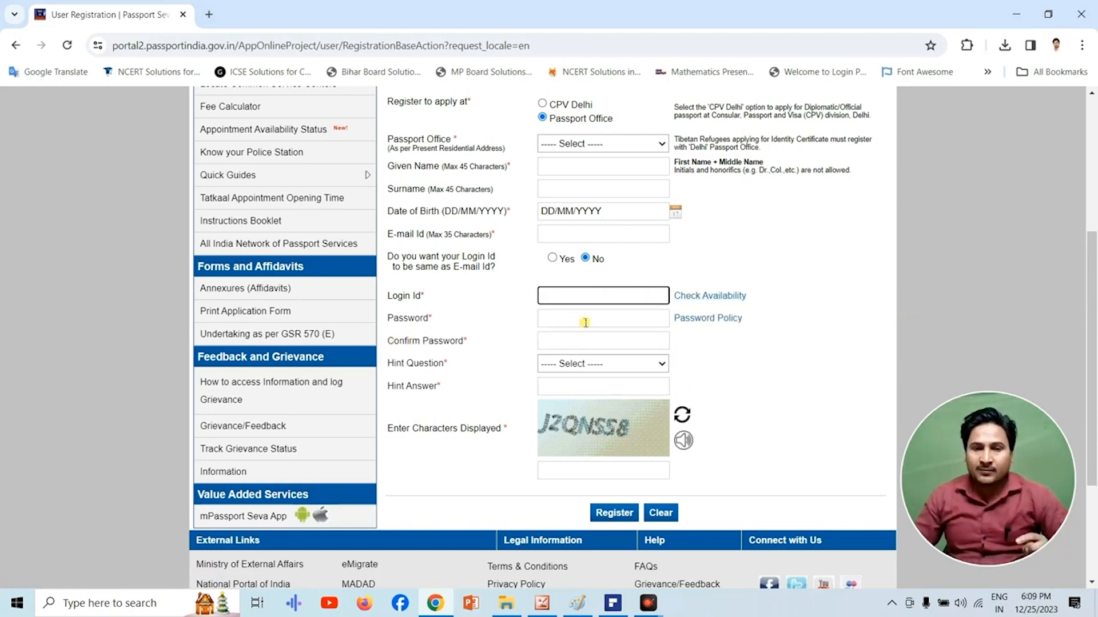
Step: Open the Password Policy window, read its password requirements, and close it
click(726, 320)
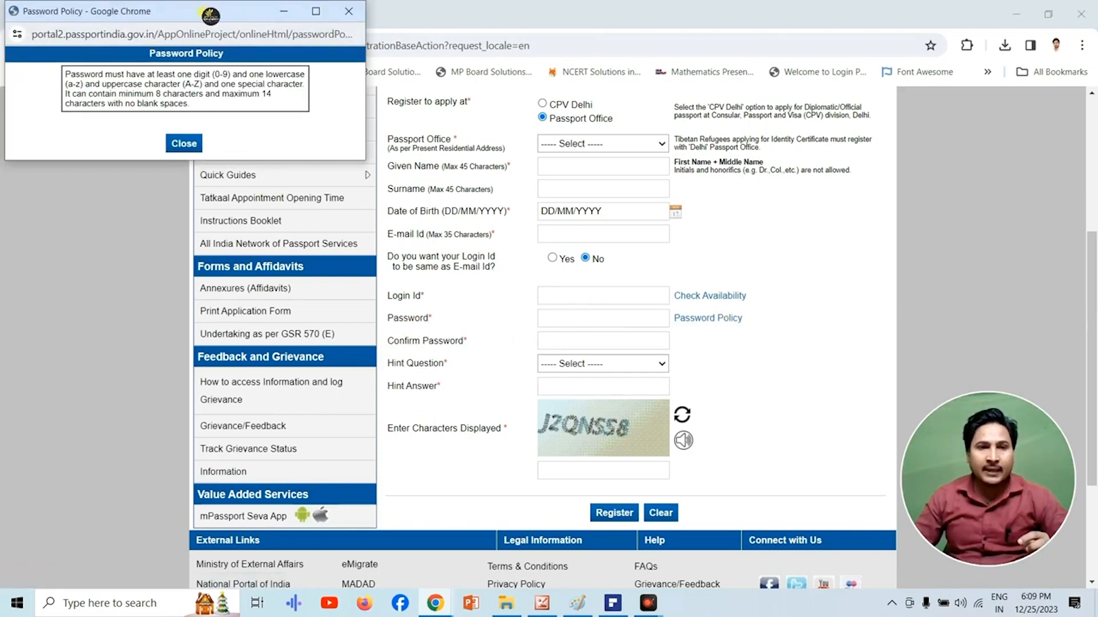
drag(206, 14, 518, 148)
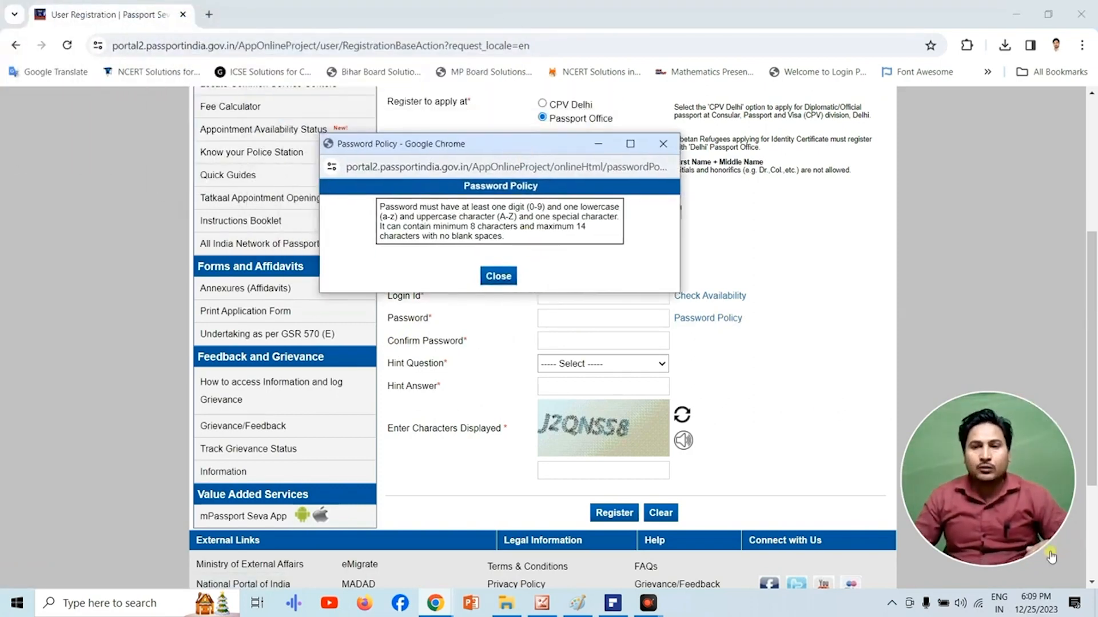
click(995, 492)
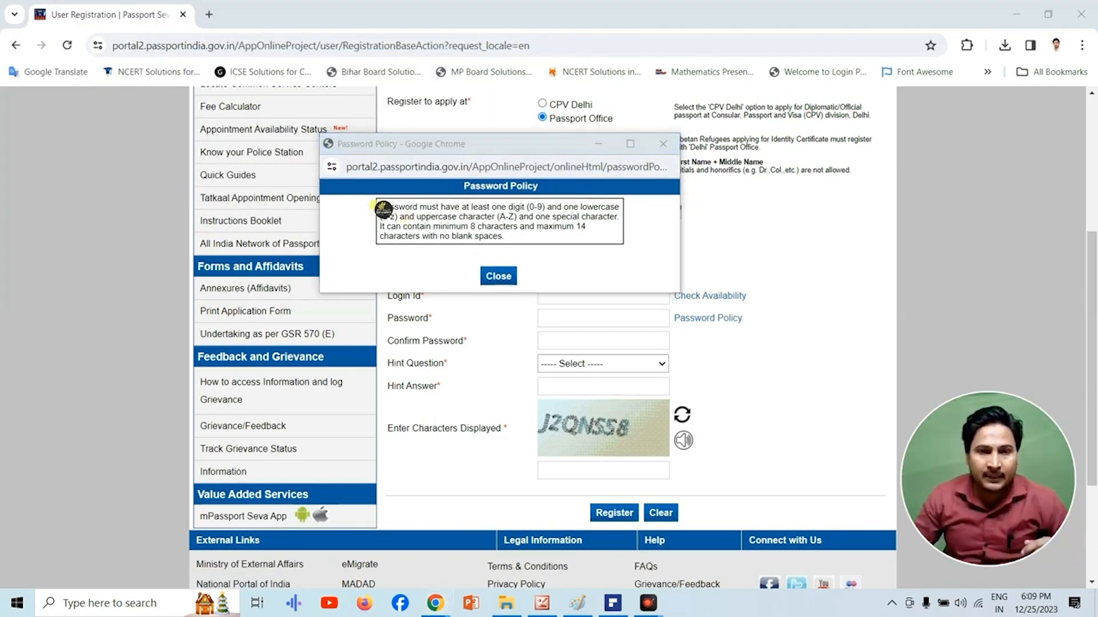
drag(378, 207, 460, 206)
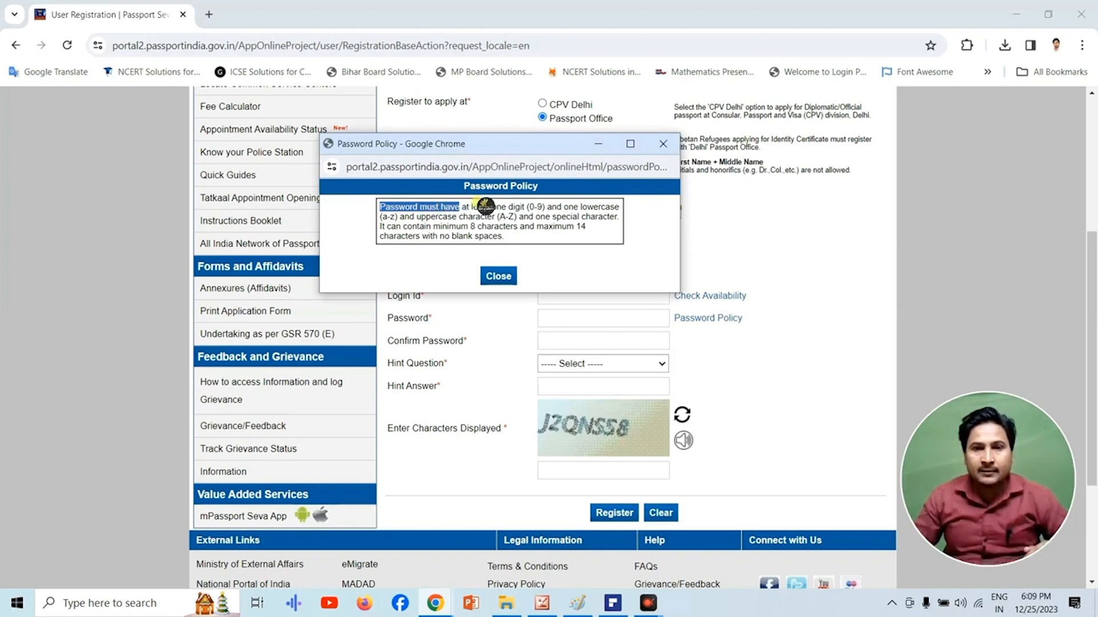
click(504, 205)
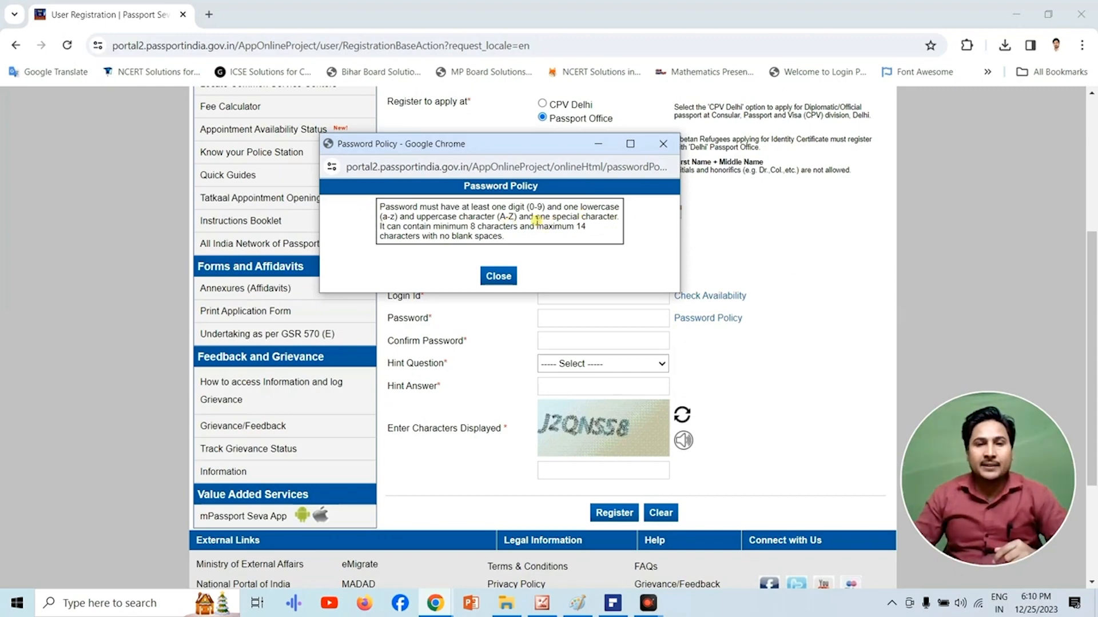
drag(537, 219, 604, 222)
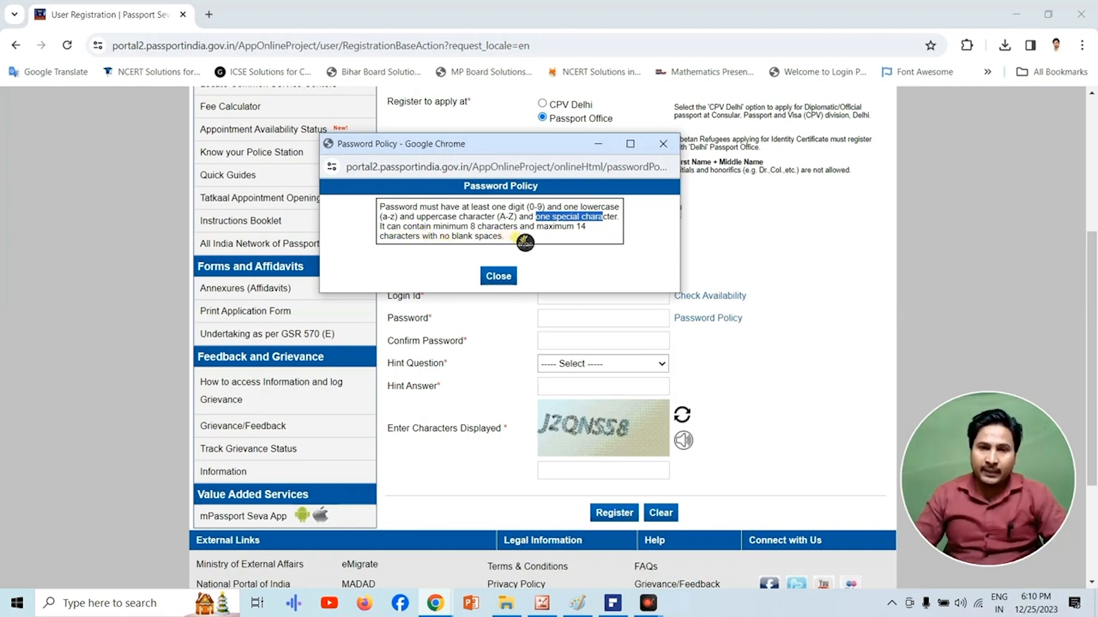
click(498, 275)
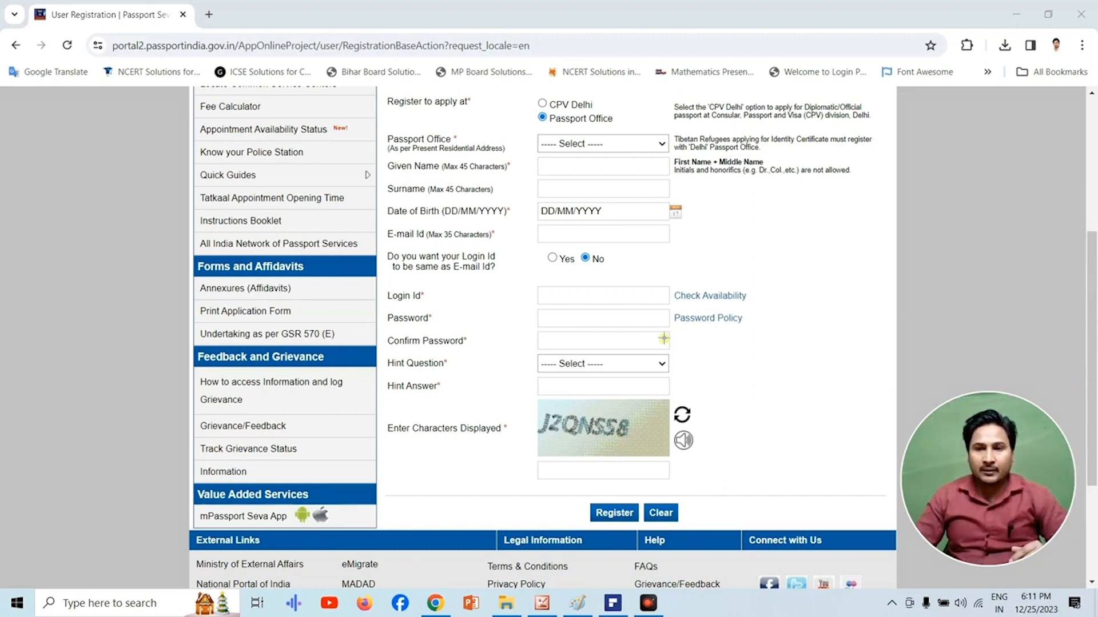
click(502, 287)
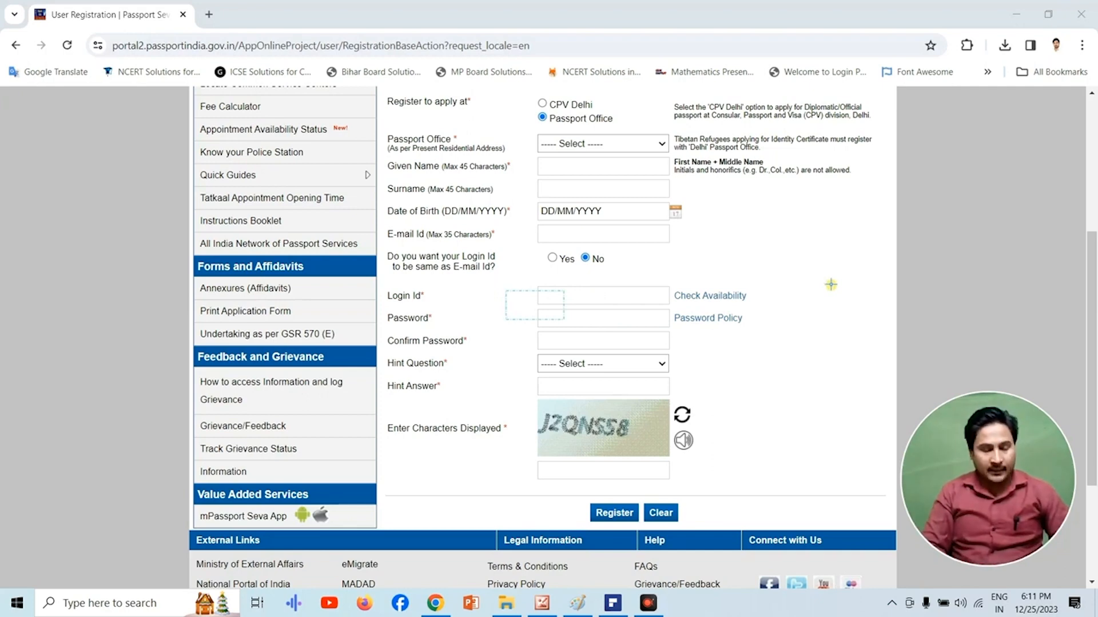
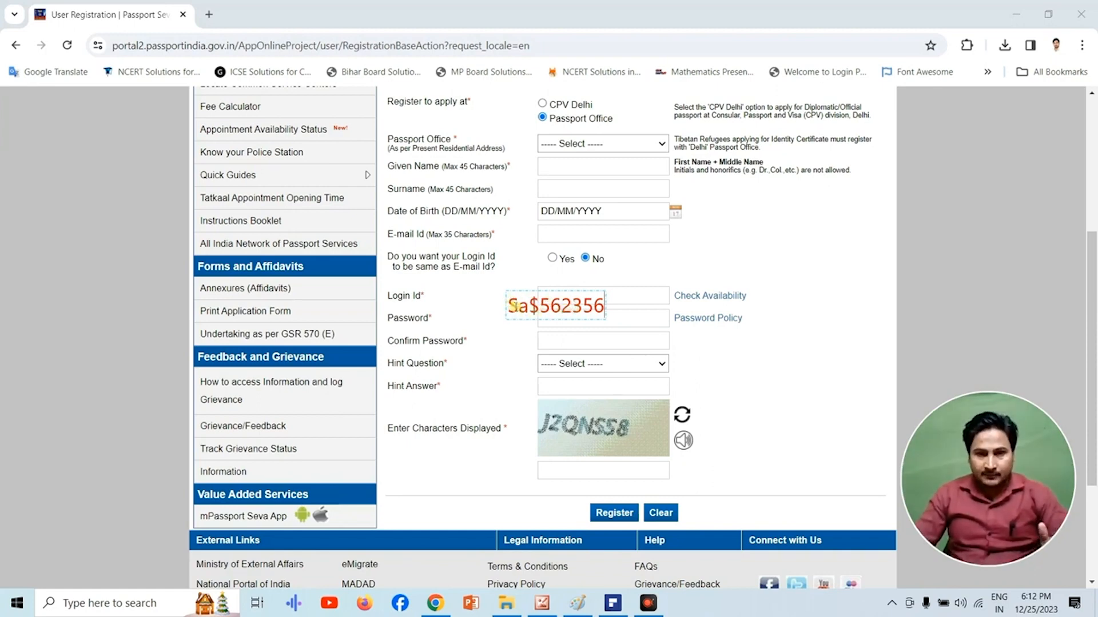
drag(513, 306, 606, 306)
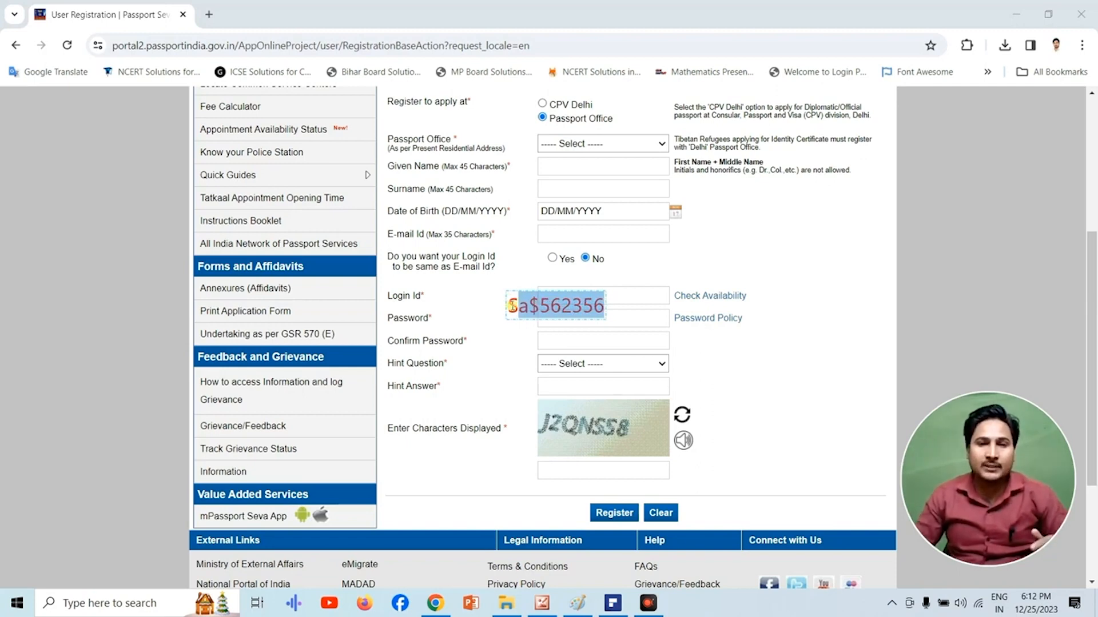
drag(508, 306, 607, 296)
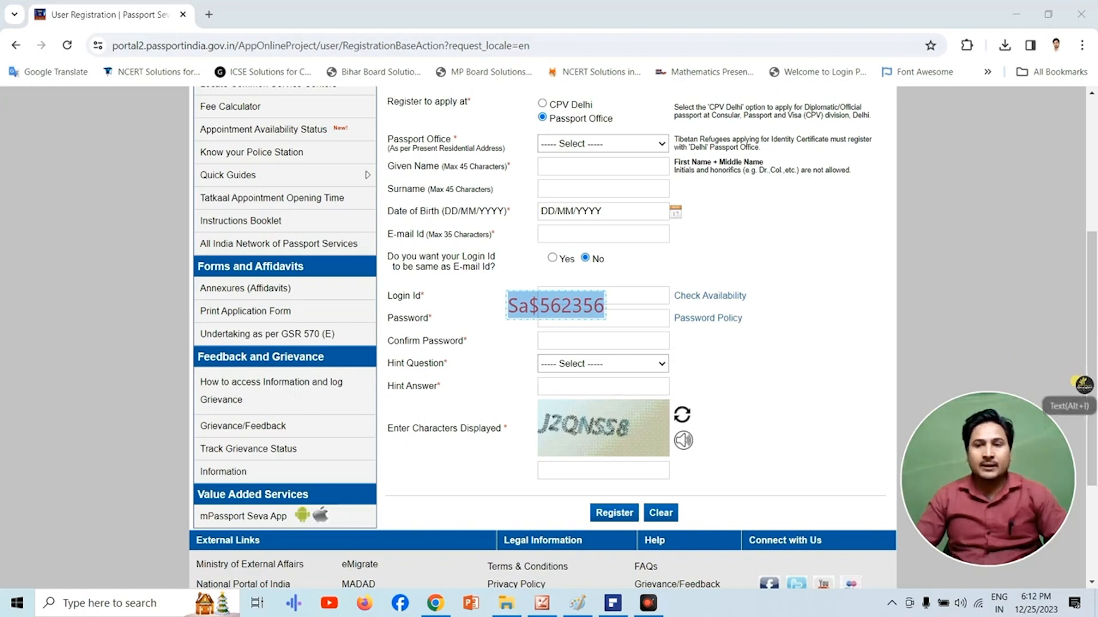
click(1085, 192)
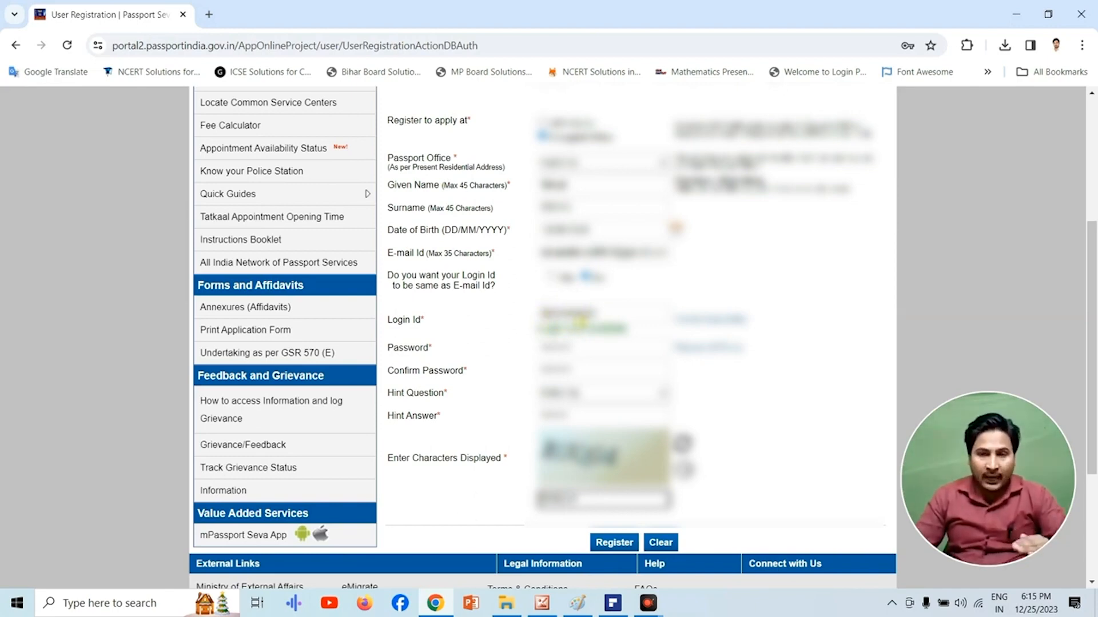
Step: Submit the completed registration form and dismiss the browser's save-password prompt
click(612, 545)
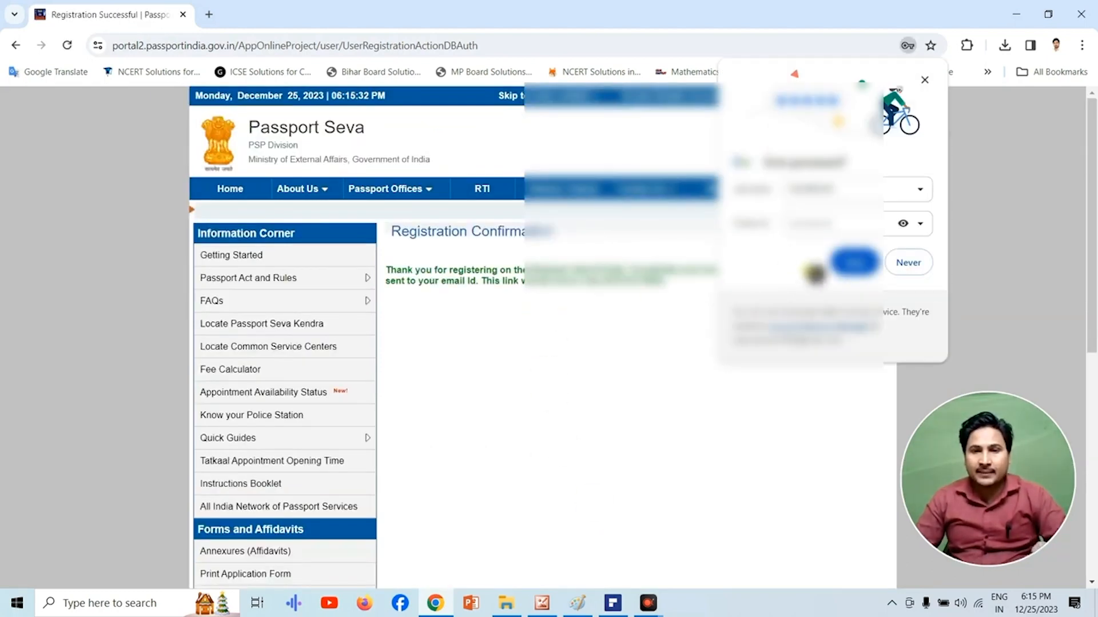
click(926, 80)
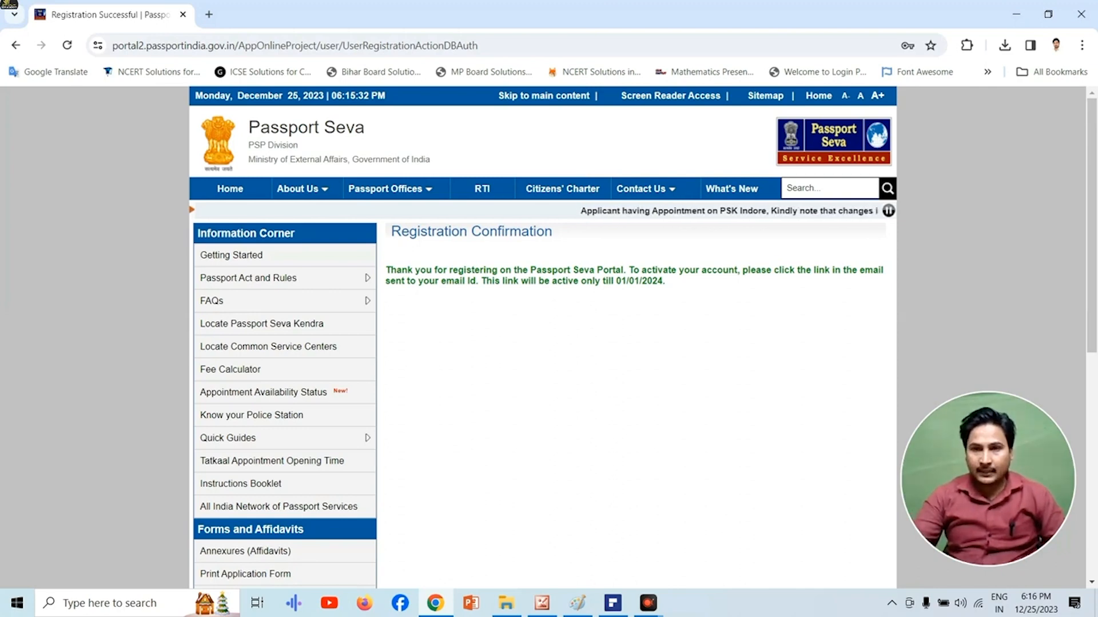
Step: Open Gmail in a new tab and open the registration confirmation e-mail
click(213, 14)
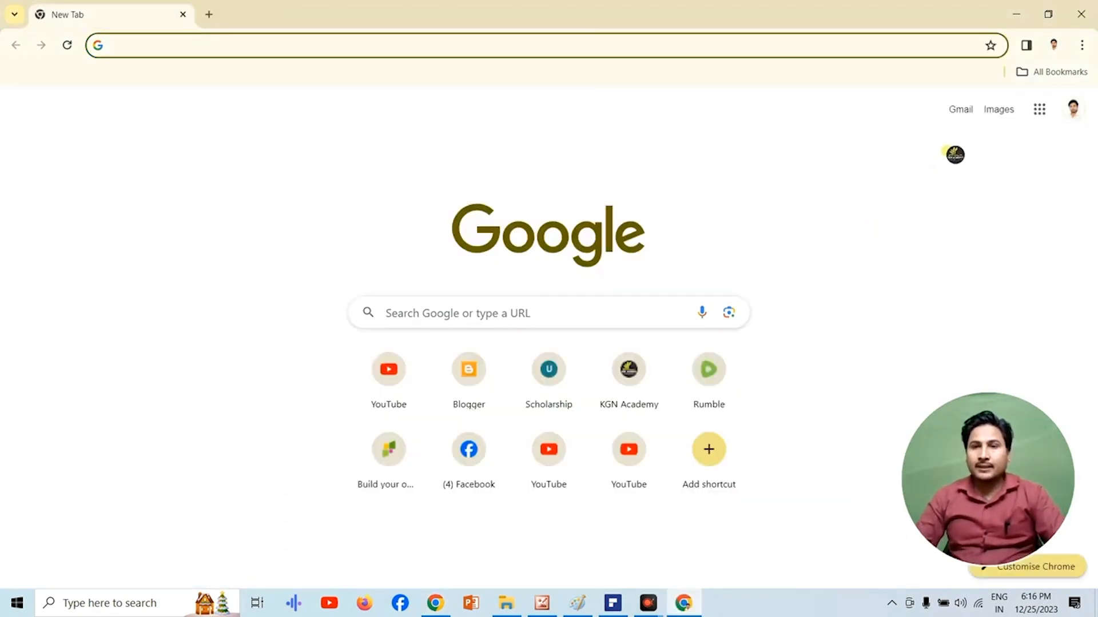
click(959, 111)
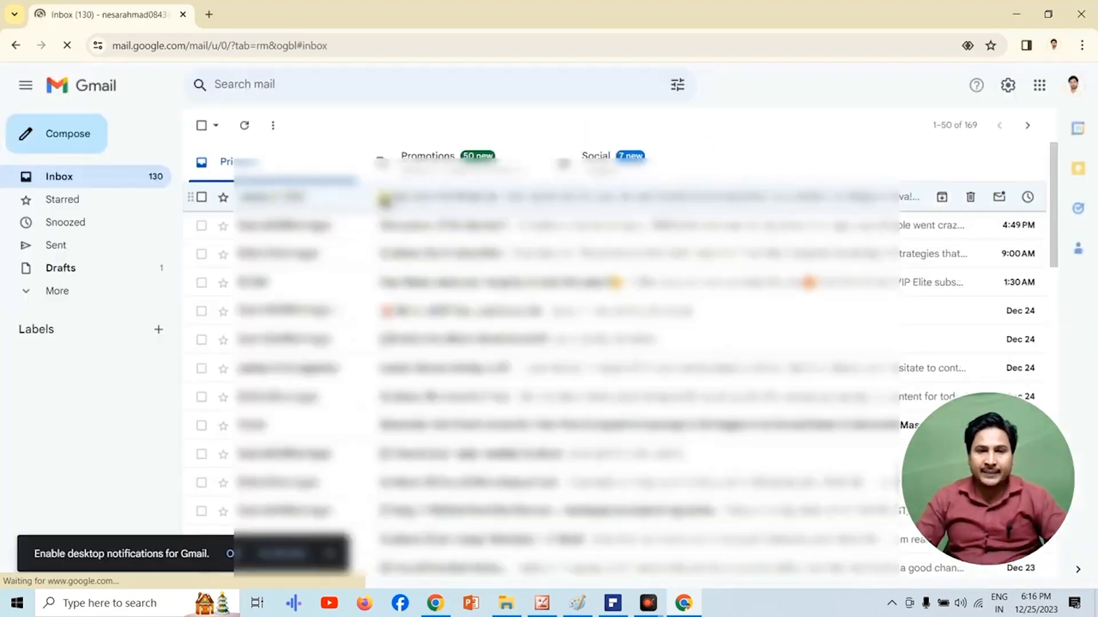
click(391, 196)
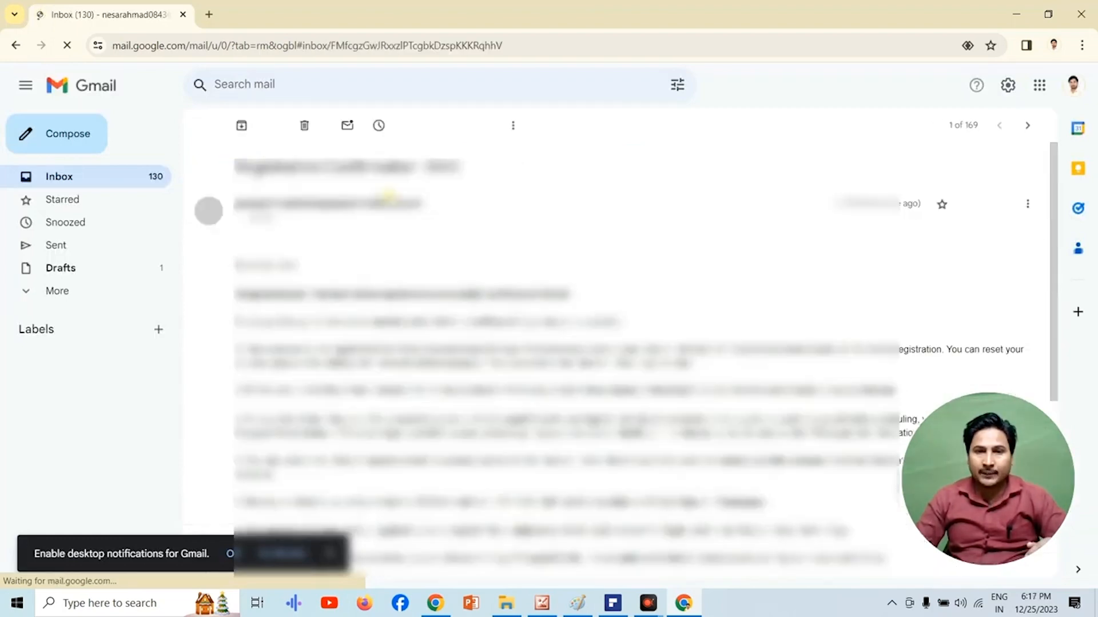
Step: Scroll down the e-mail and select the account activation link
scroll(514, 258, down, 5)
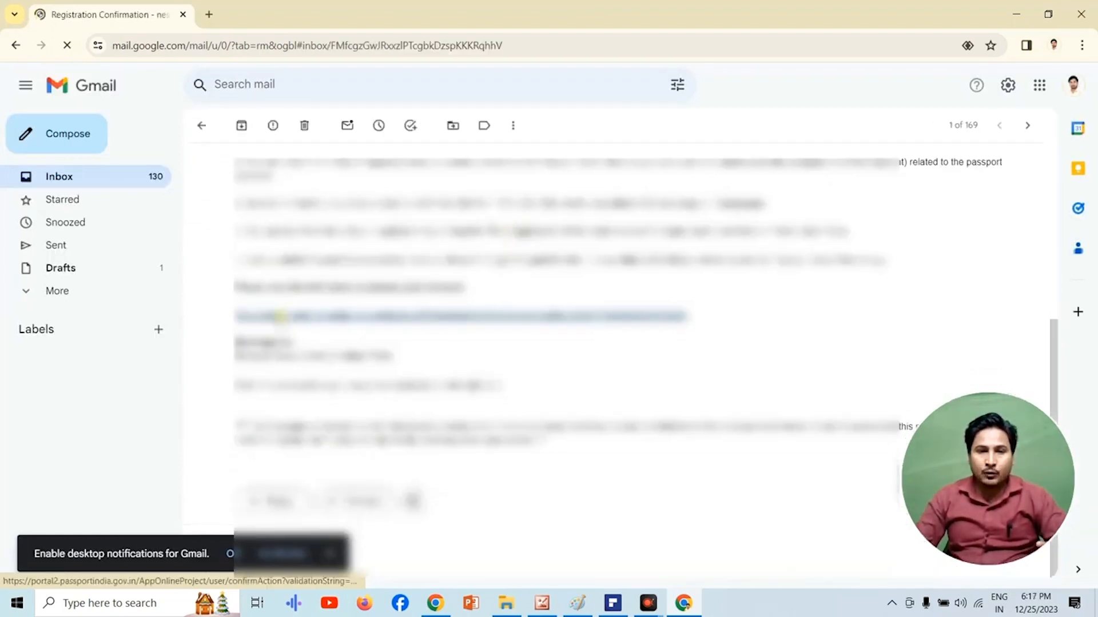
drag(245, 313, 704, 315)
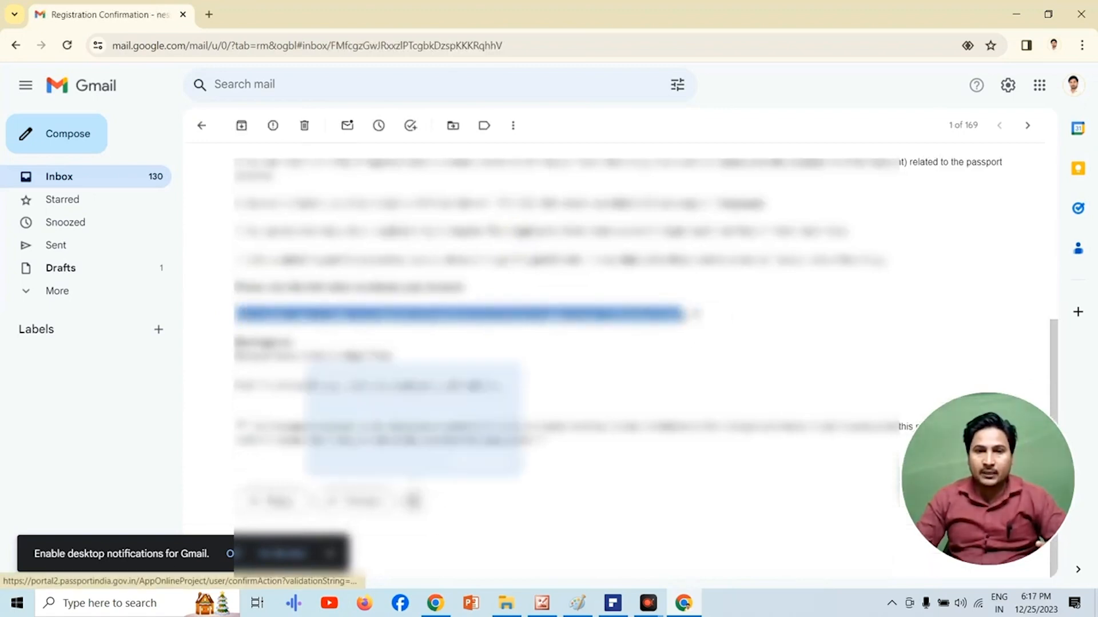
Step: Open the account activation link from the confirmation e-mail
click(483, 358)
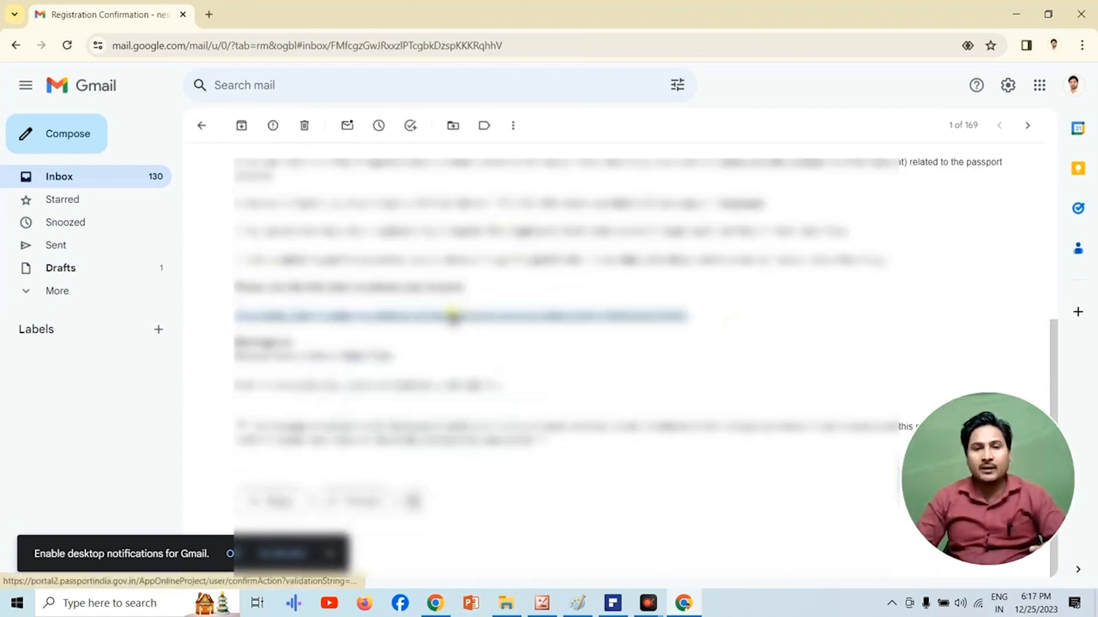
click(453, 318)
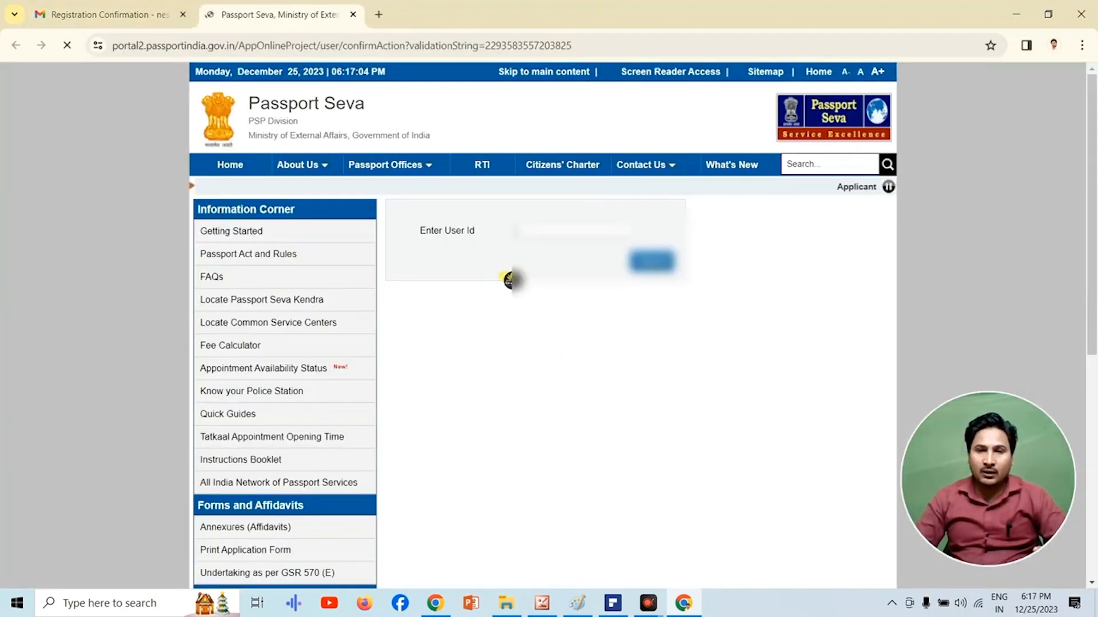
Step: Enter the user ID on the activation page and submit it to activate the account
click(559, 230)
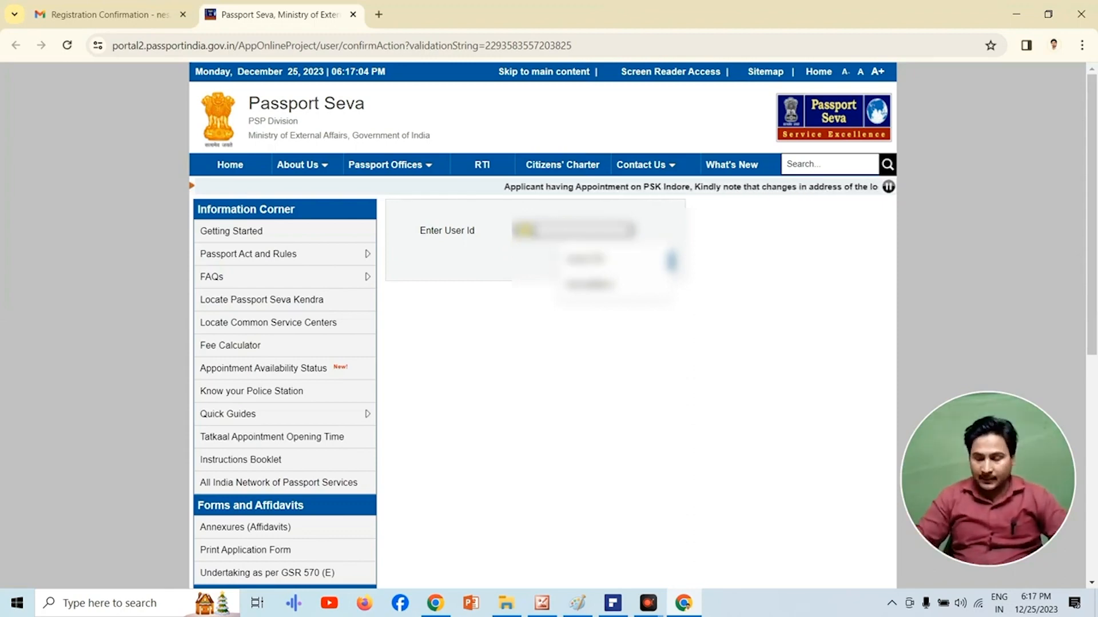
key(Down)
key(Return)
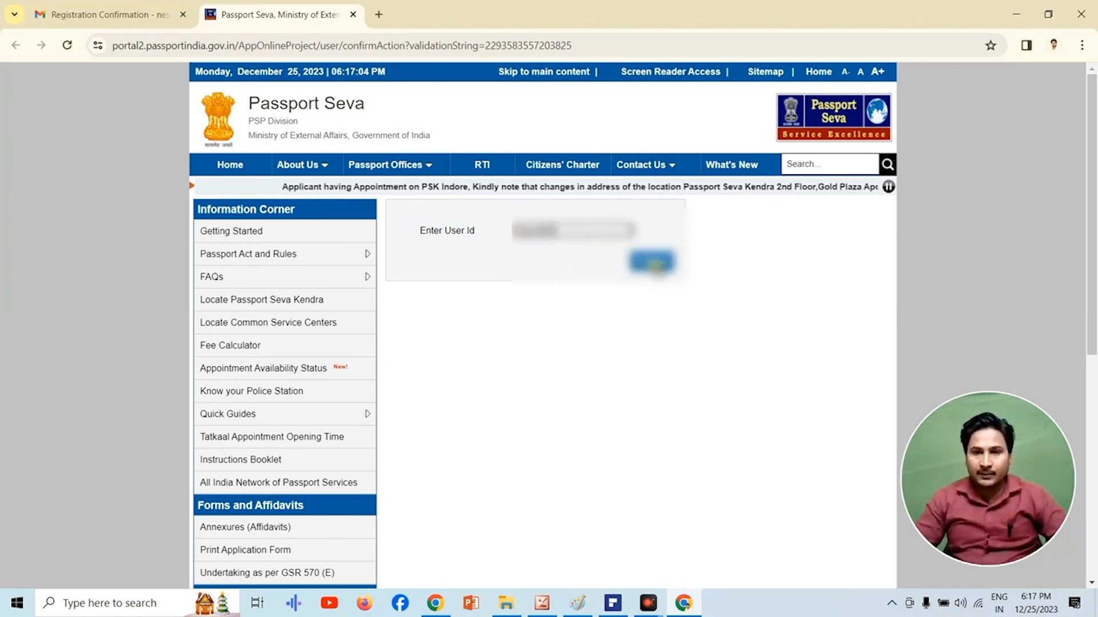
click(652, 261)
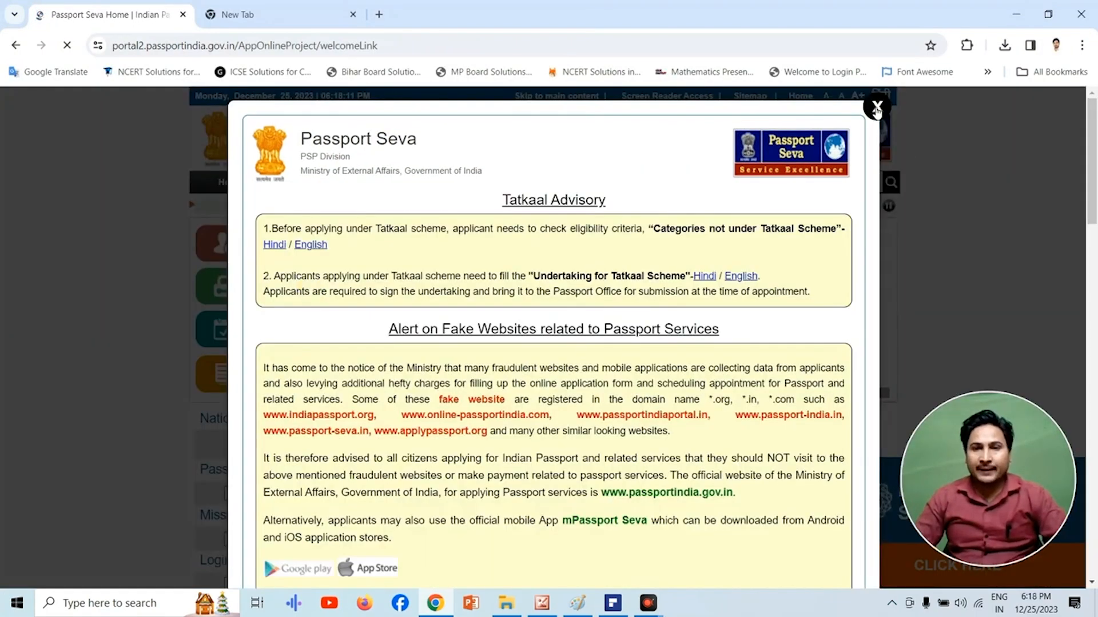
Step: Open Existing User Login, enter the login ID and continue
click(876, 108)
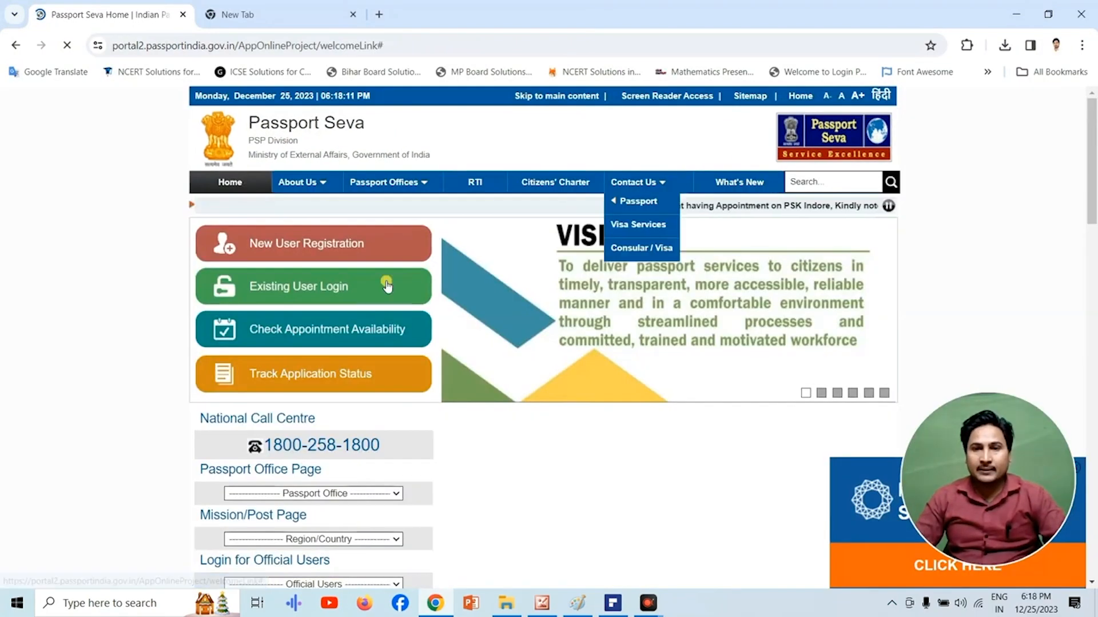
click(291, 287)
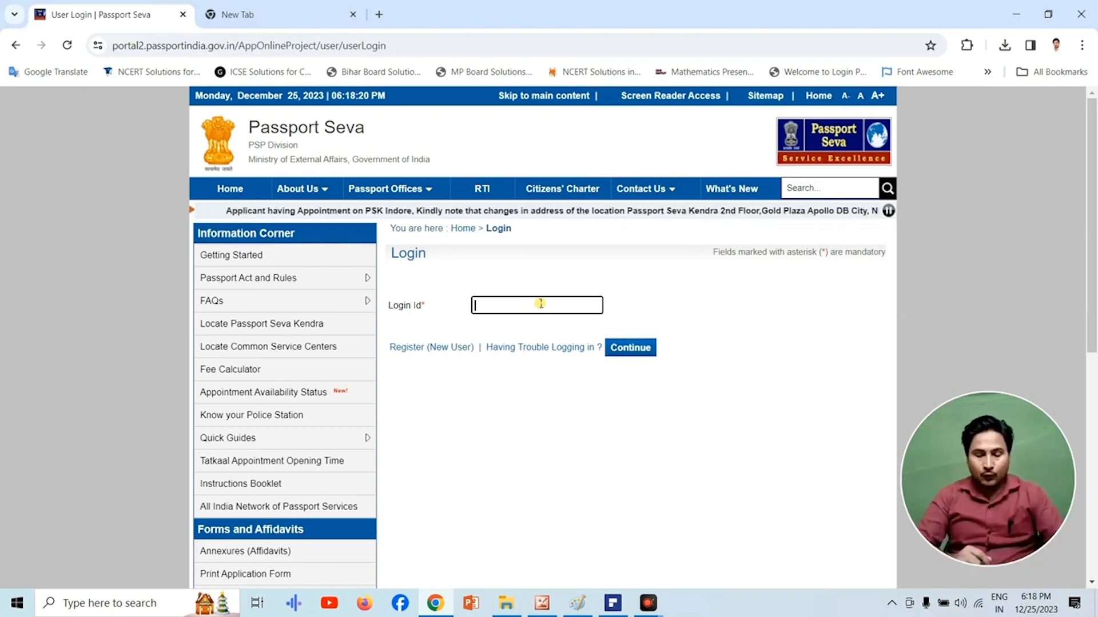
click(631, 348)
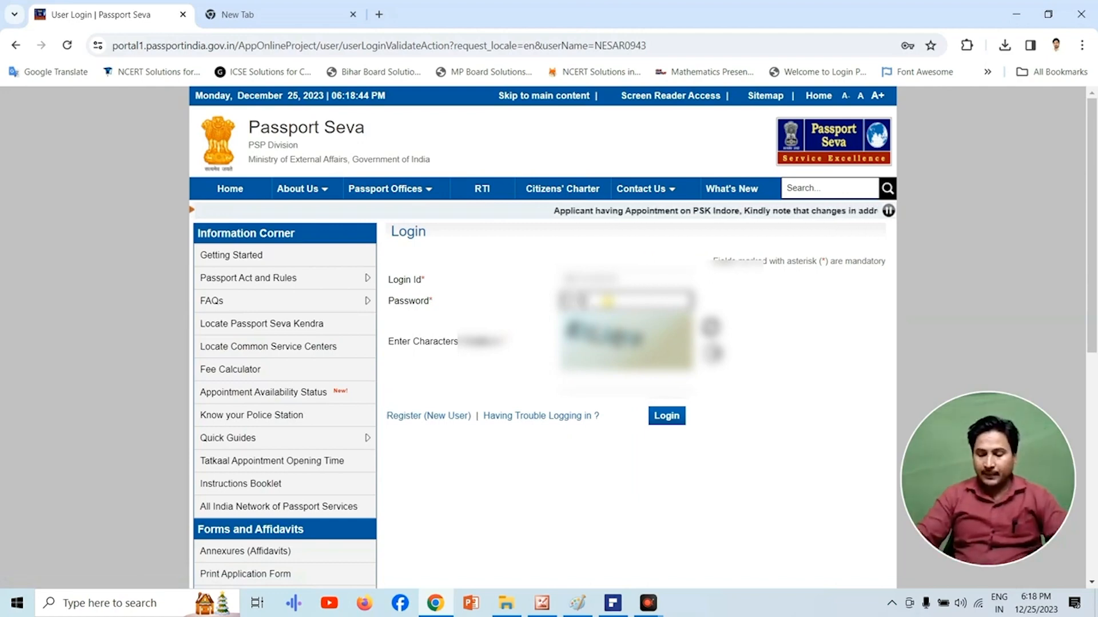
Step: Try to log in by entering the captcha characters and submitting
click(584, 378)
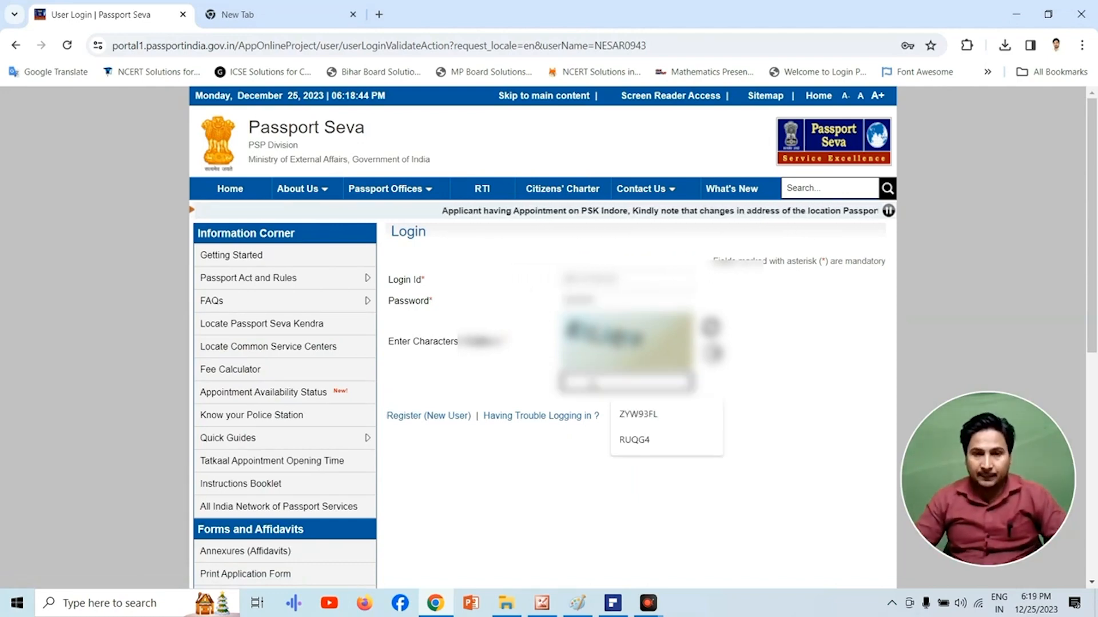
text(eu)
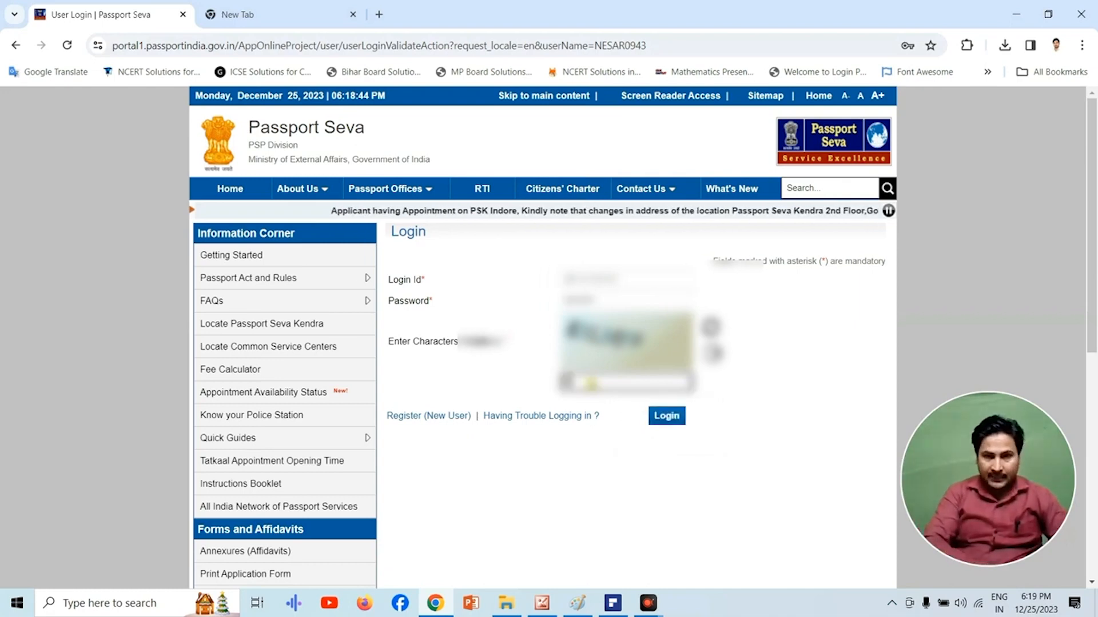
click(667, 418)
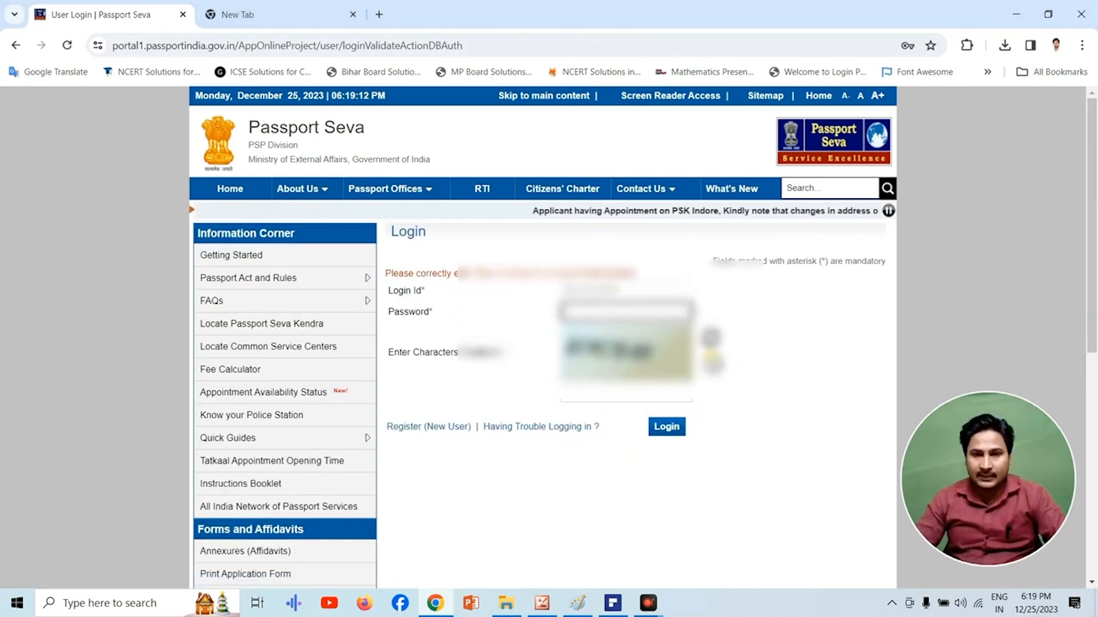
Step: Refresh the captcha, fill in the account password and captcha characters, log in, and dismiss the save-password prompt
click(716, 337)
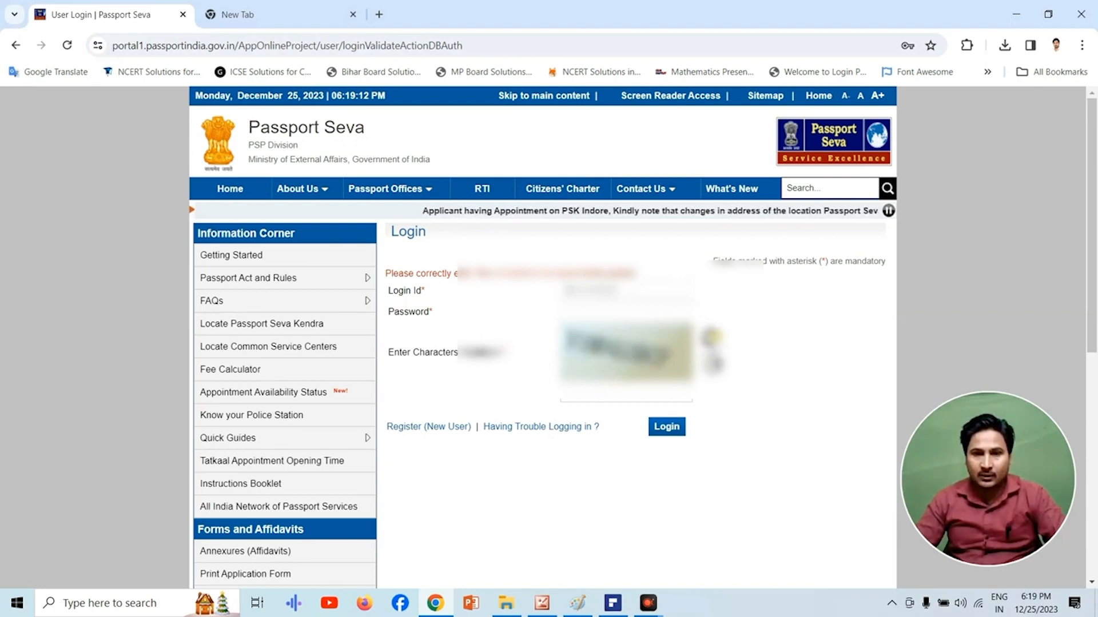
click(612, 312)
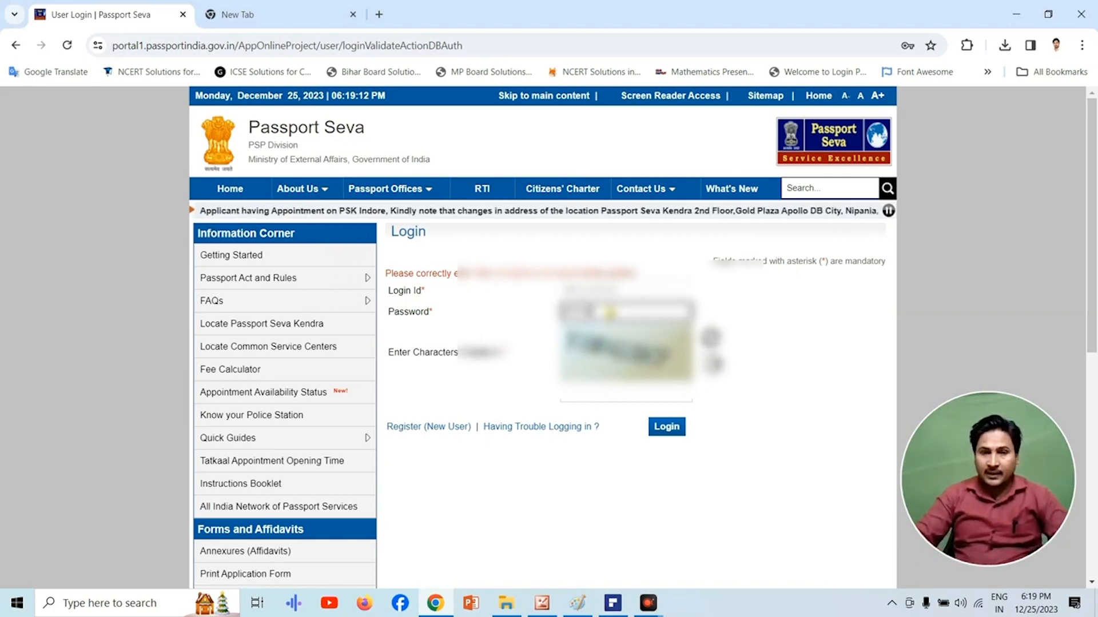
click(600, 390)
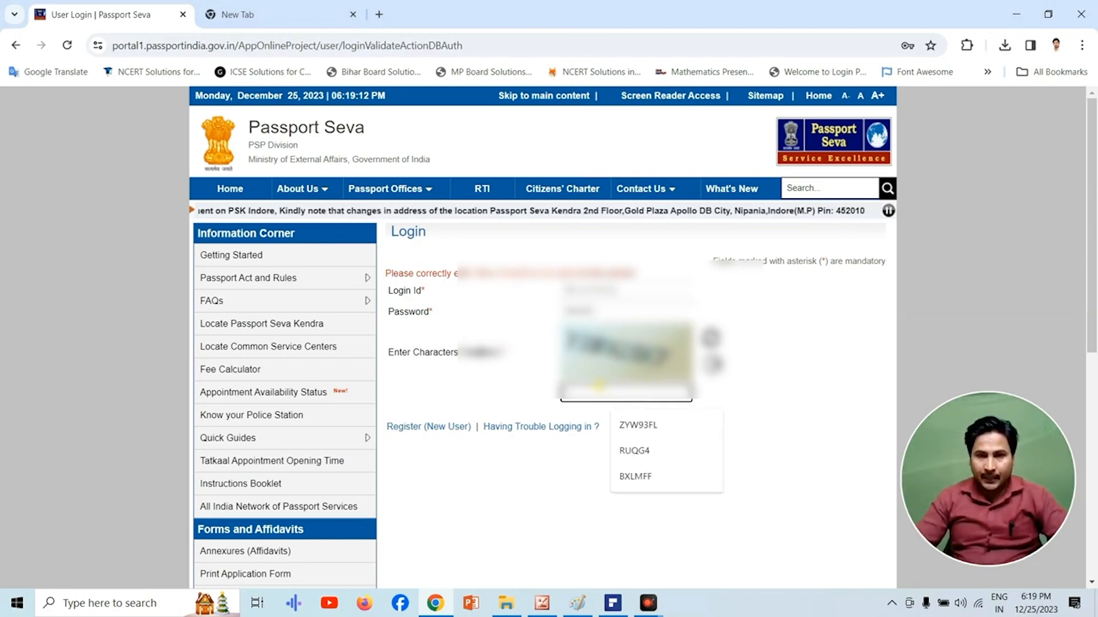
text(7)
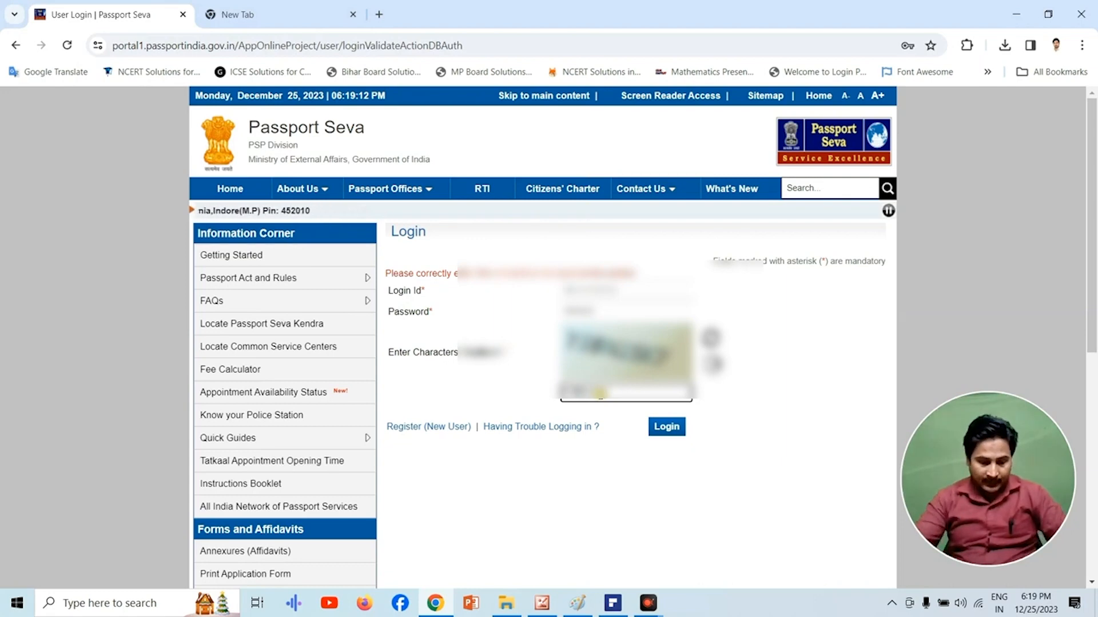
click(661, 429)
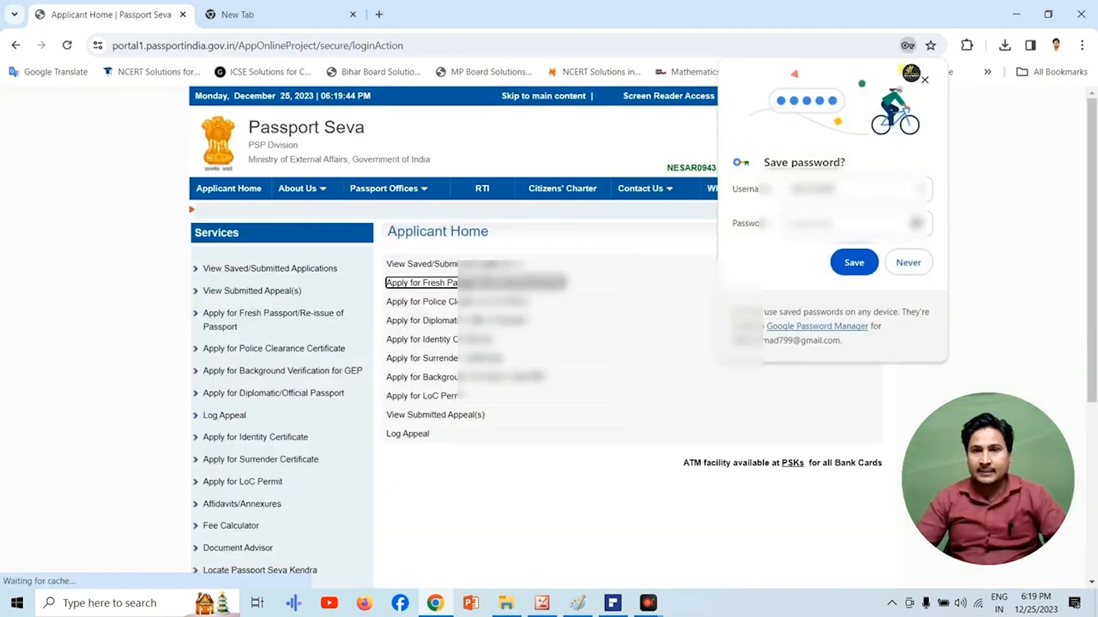
click(927, 81)
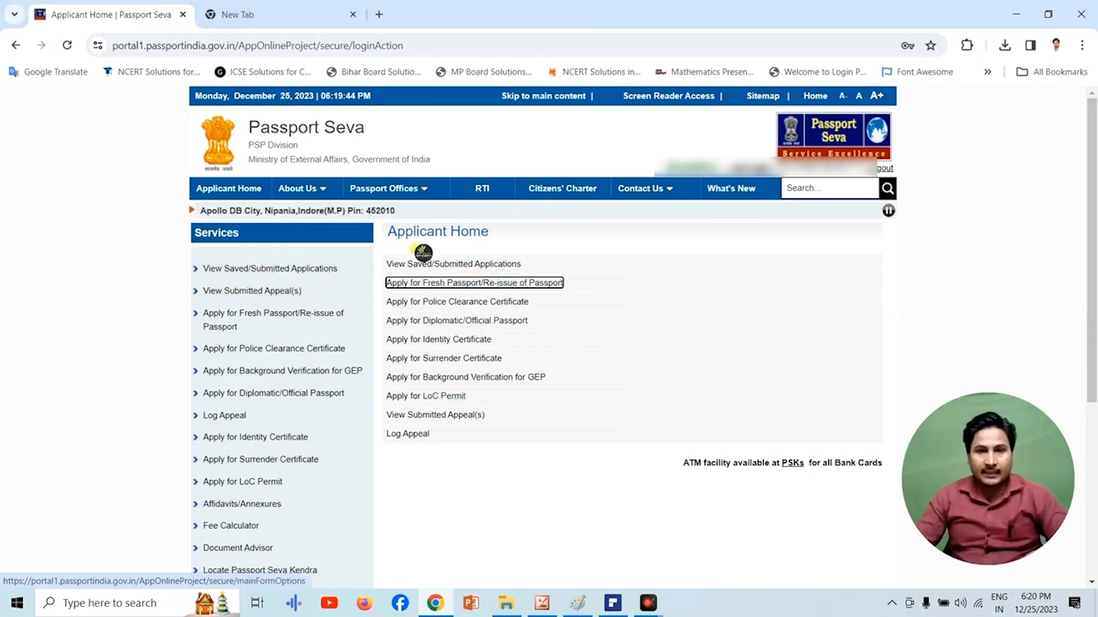
Step: Open Apply for Fresh Passport/Re-issue of Passport from the applicant home
double_click(475, 231)
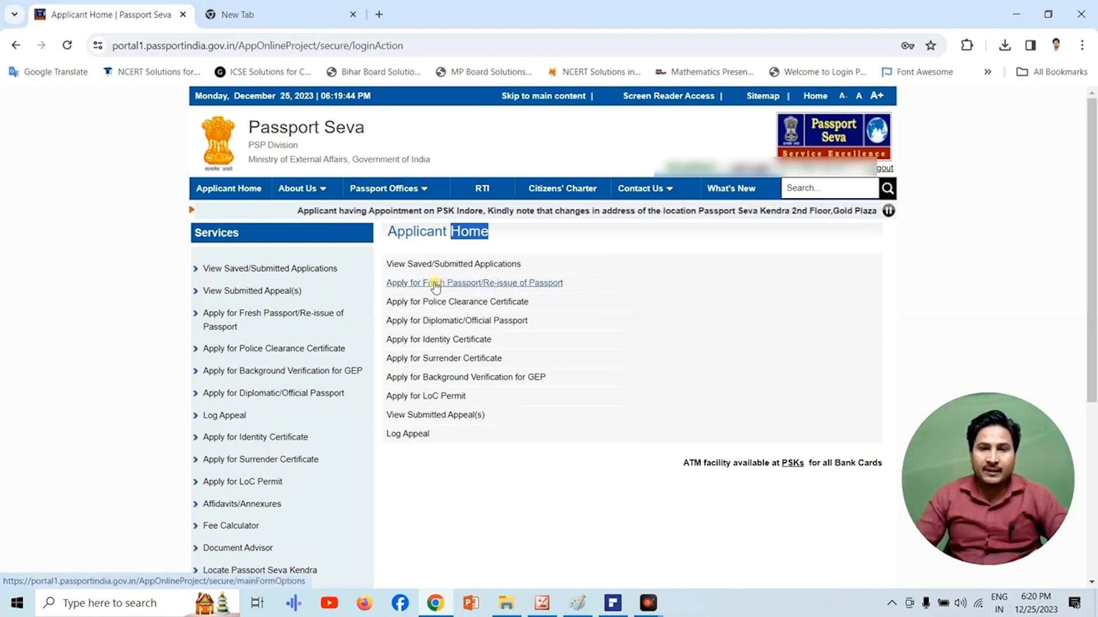
click(531, 284)
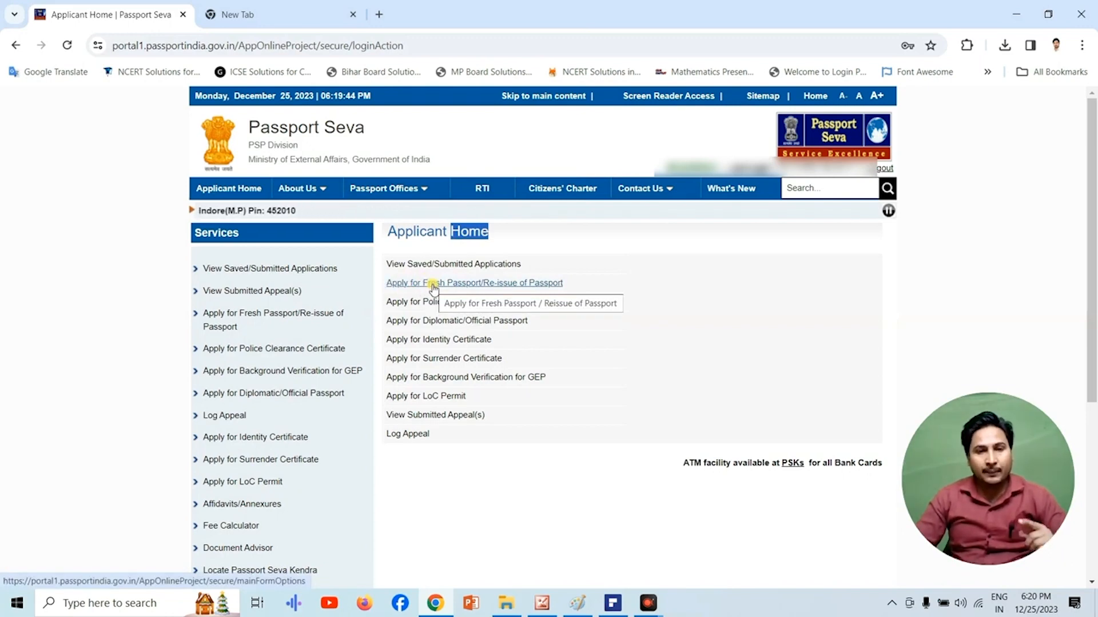
click(464, 286)
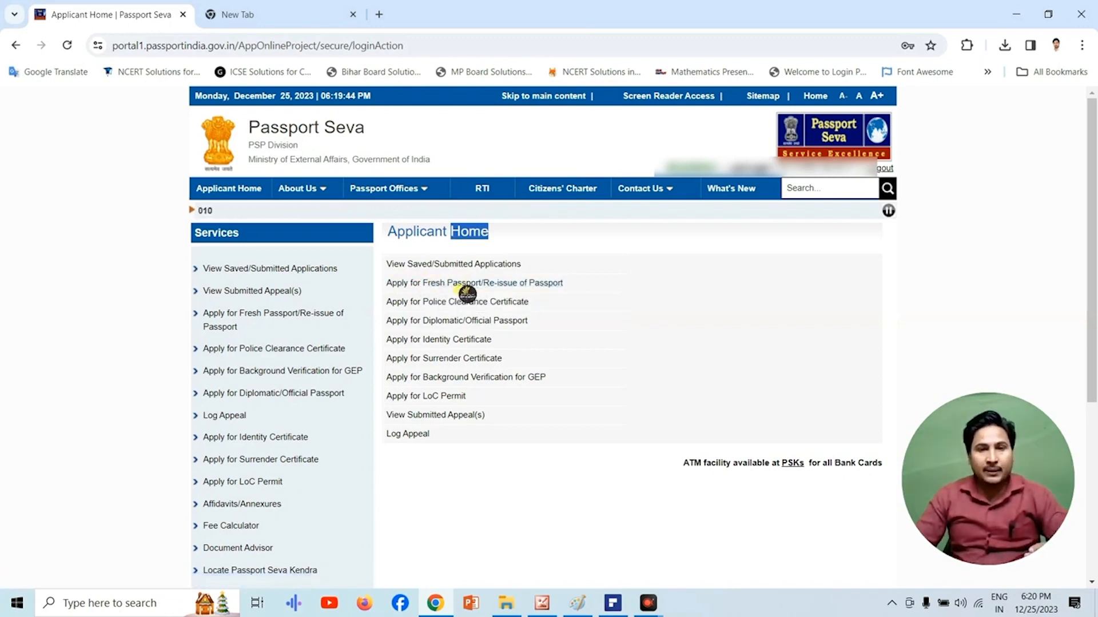
click(429, 283)
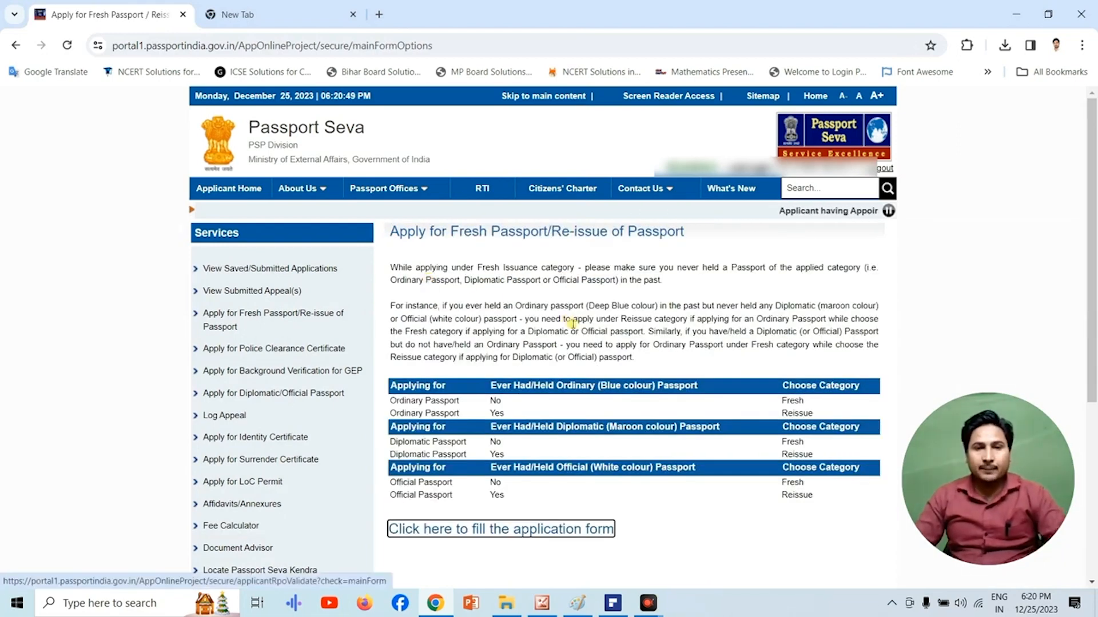
Step: Scroll down and open the link to fill the application form
drag(1092, 219, 1085, 341)
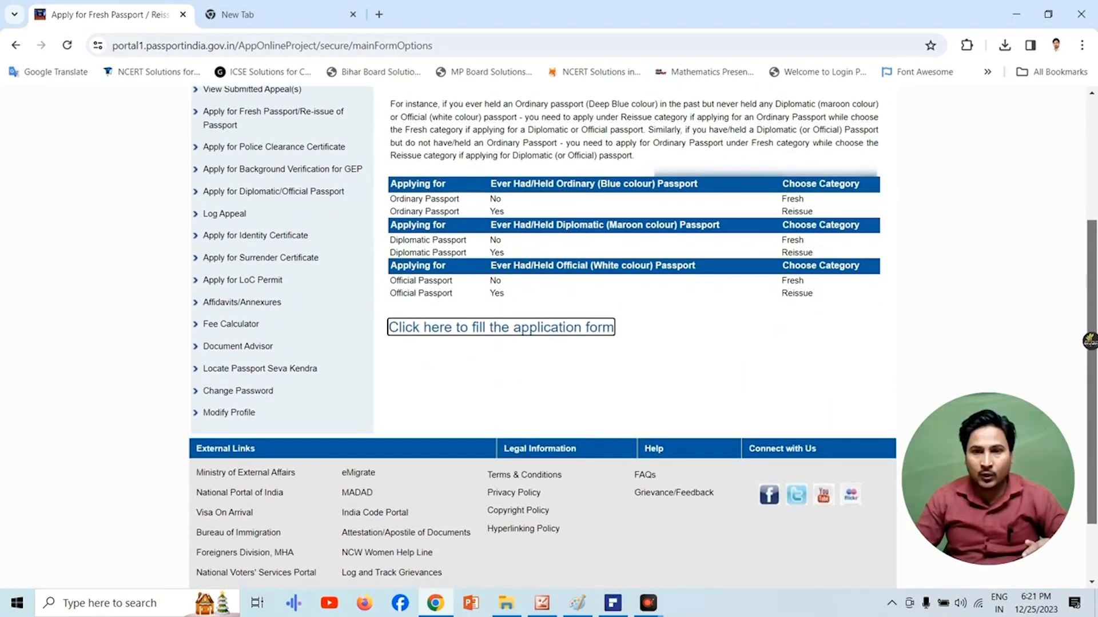
drag(403, 211, 582, 217)
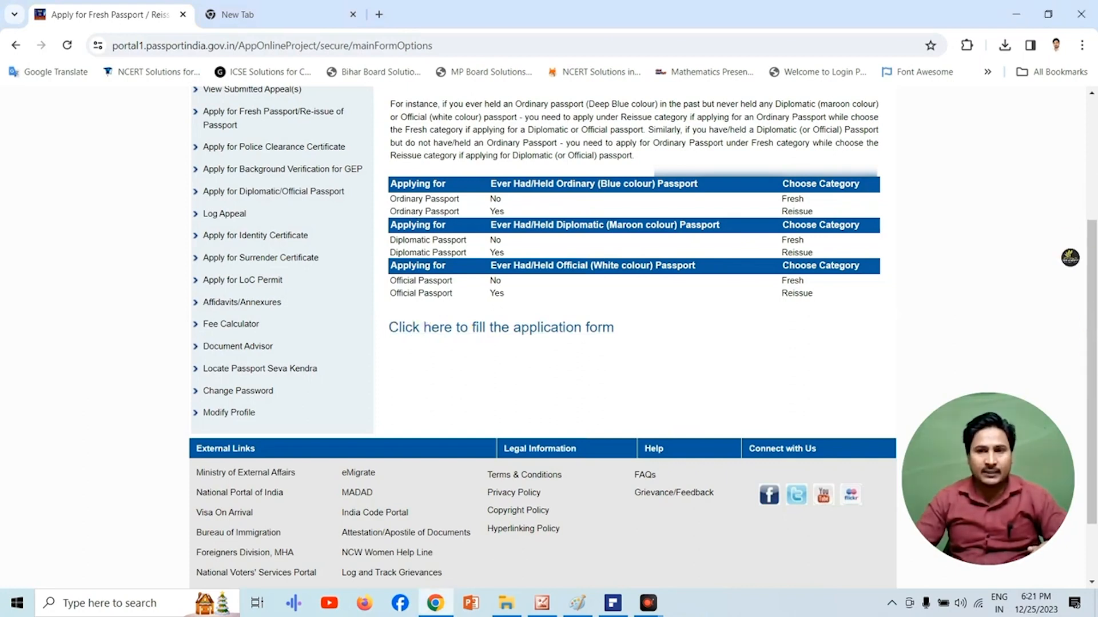
scroll(662, 306, up, 3)
scroll(568, 344, down, 5)
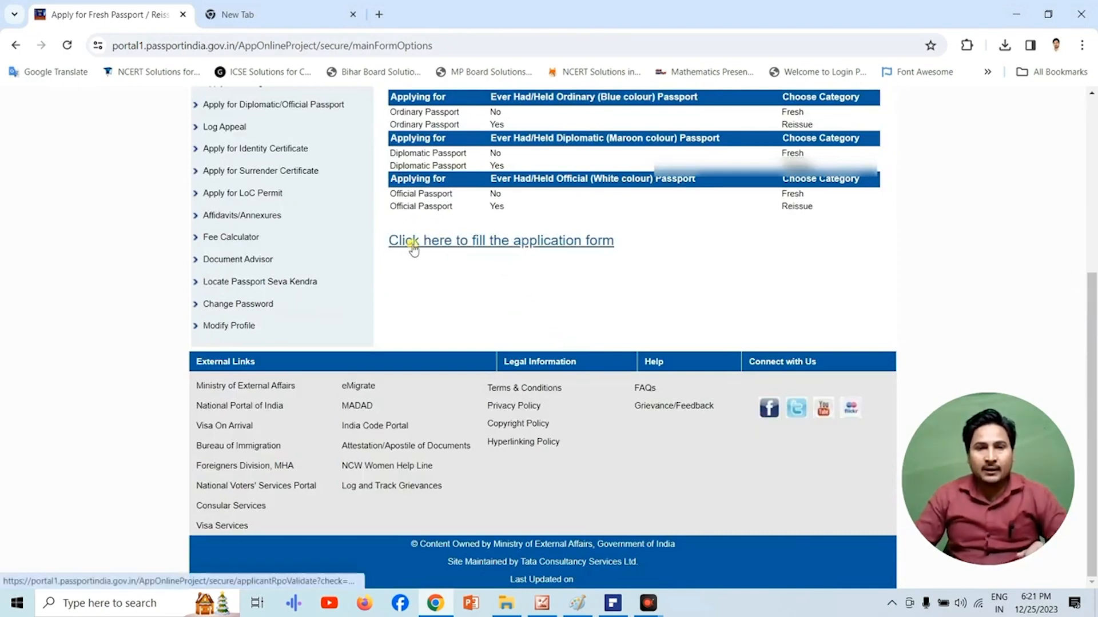
click(485, 243)
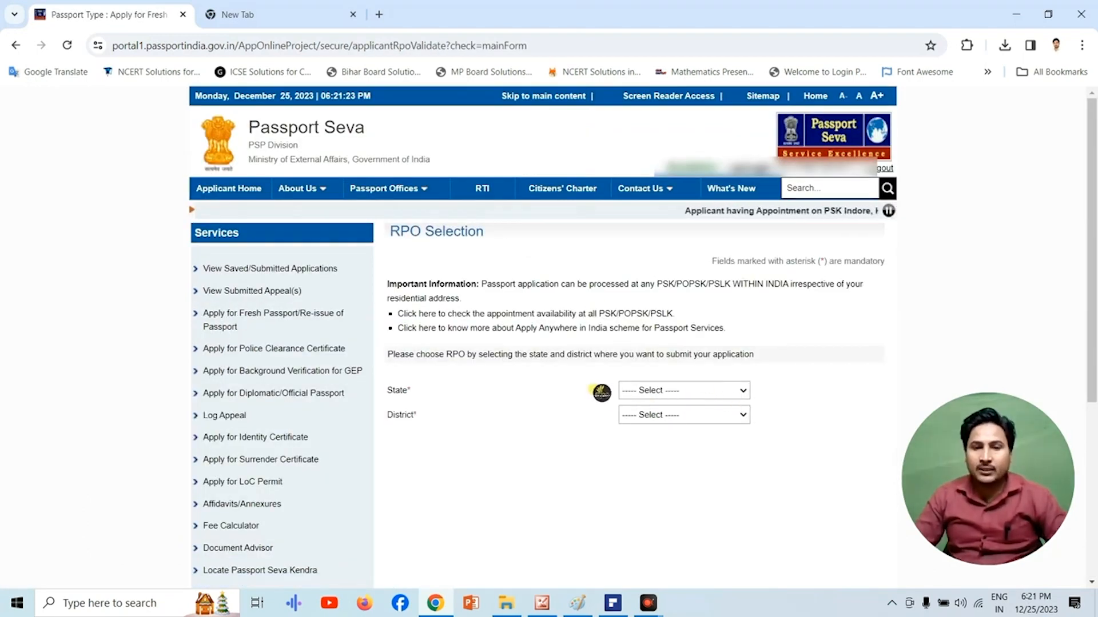
Step: Choose the state and district of the RPO where the application will be submitted
click(737, 395)
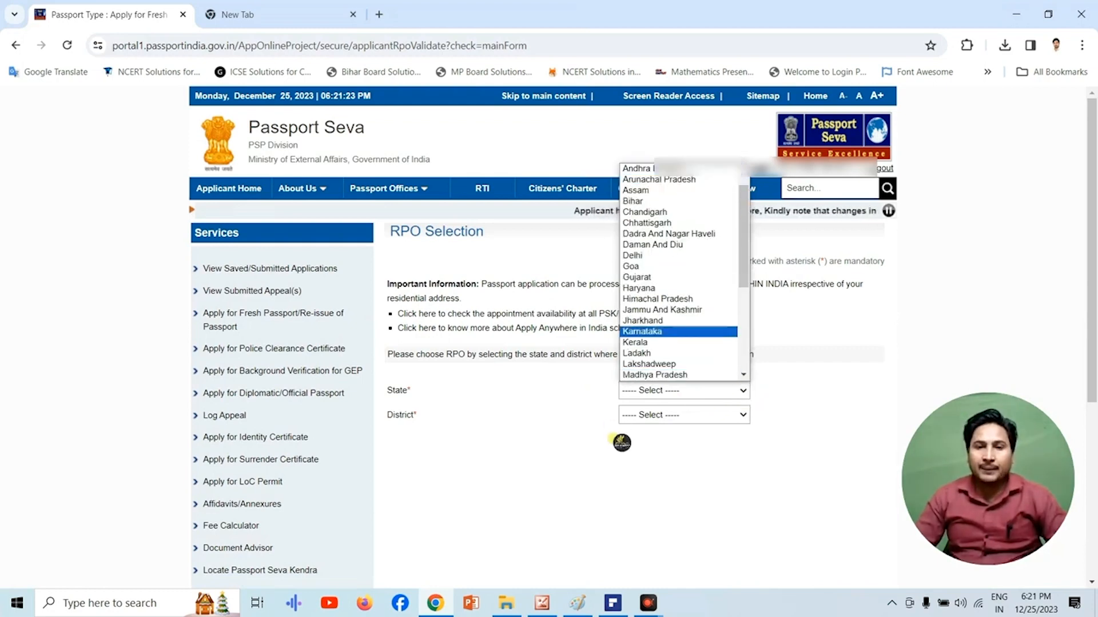
click(589, 482)
click(743, 416)
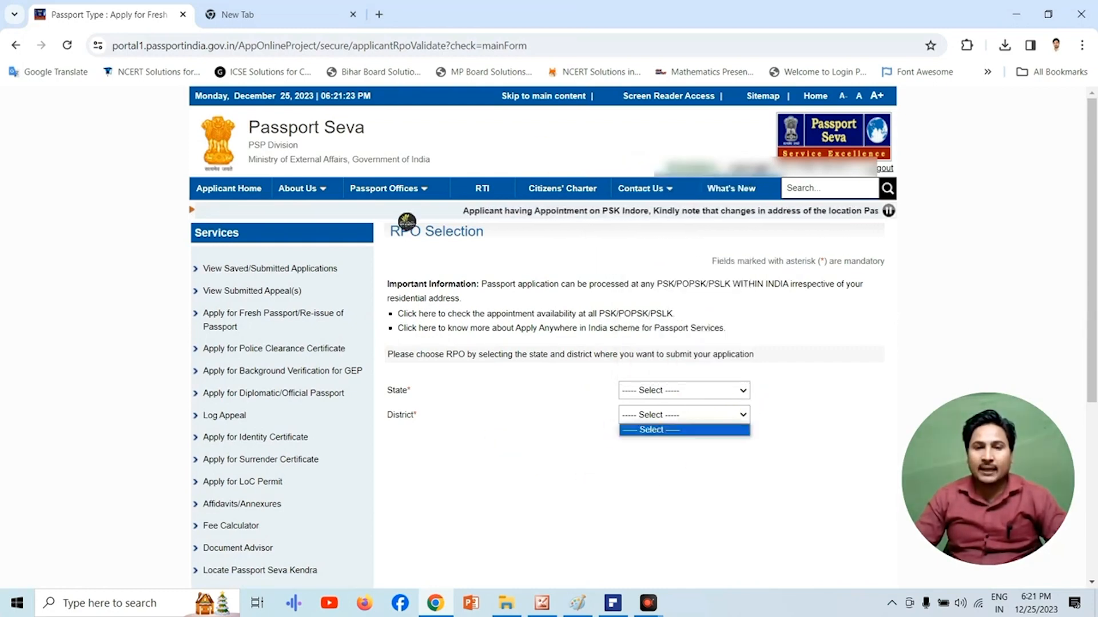
click(778, 403)
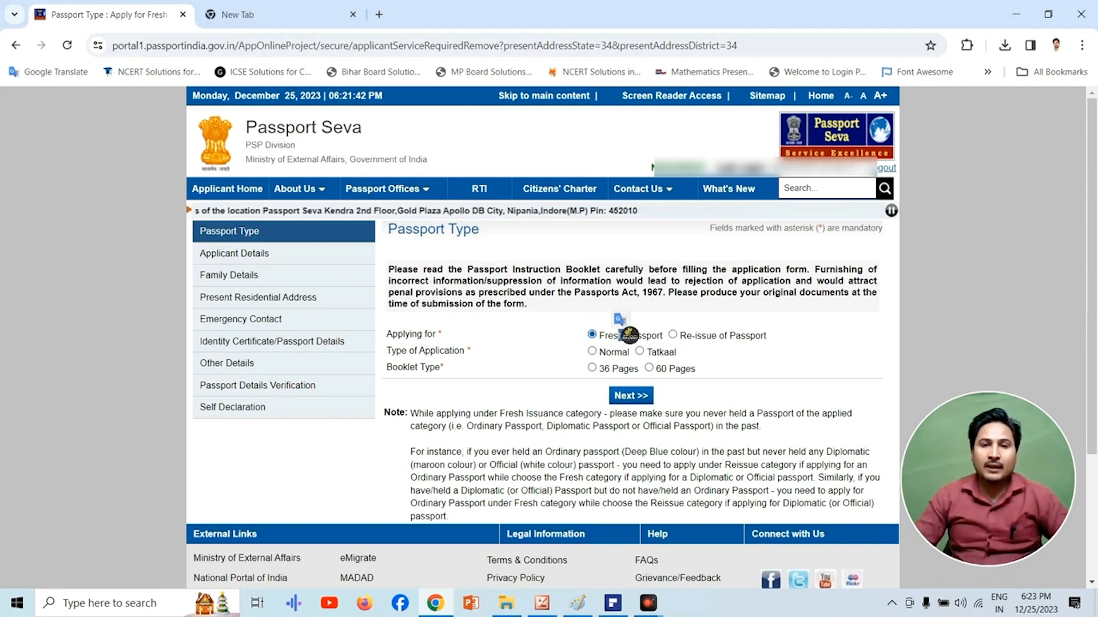
Step: Set the passport type to Fresh Passport, Normal application and 36-page booklet, and continue
click(593, 335)
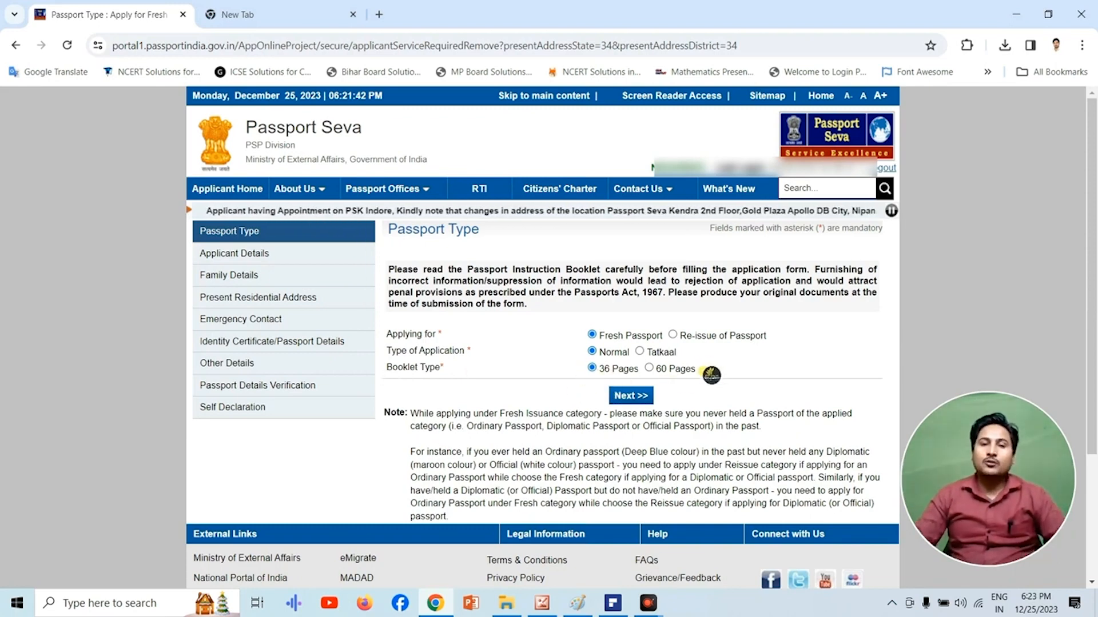
click(634, 396)
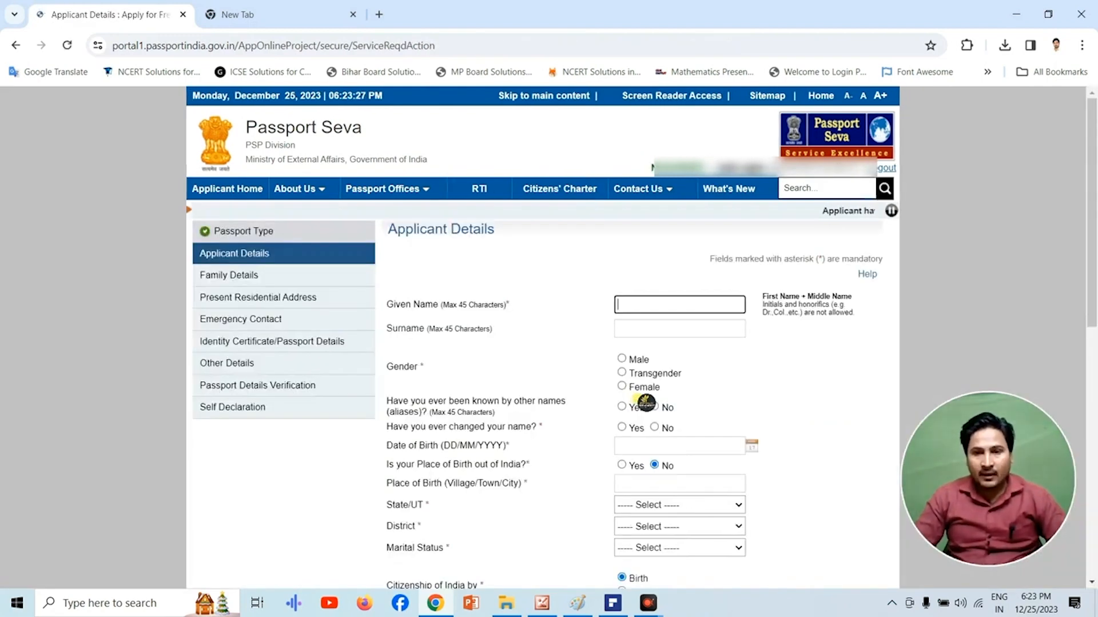
Step: Review the fields of the Applicant Details form
drag(1093, 201, 1095, 262)
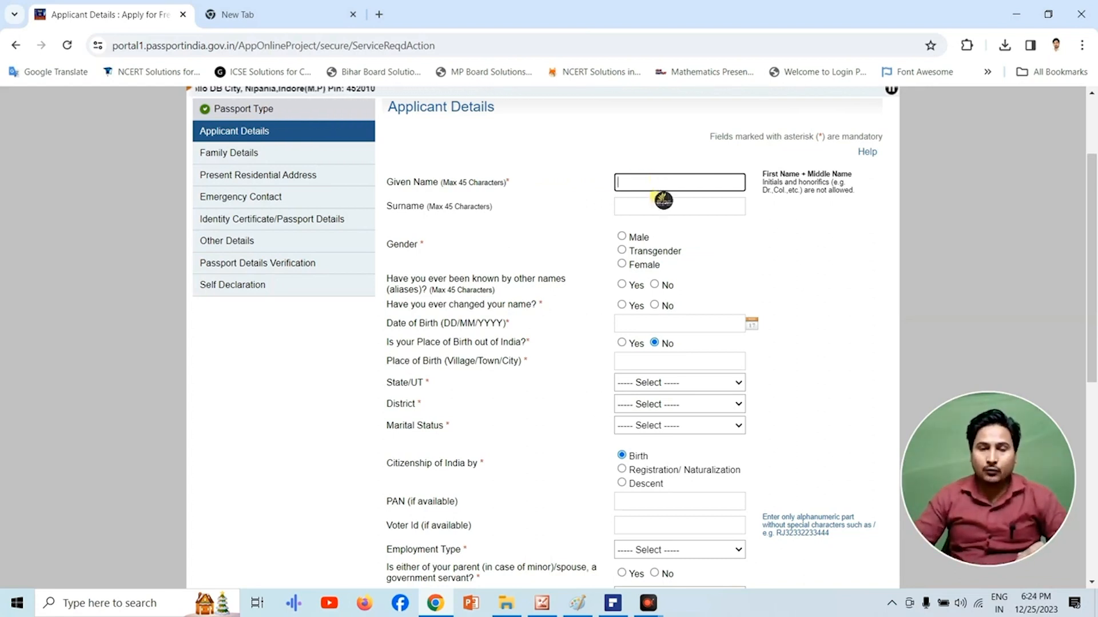
click(652, 181)
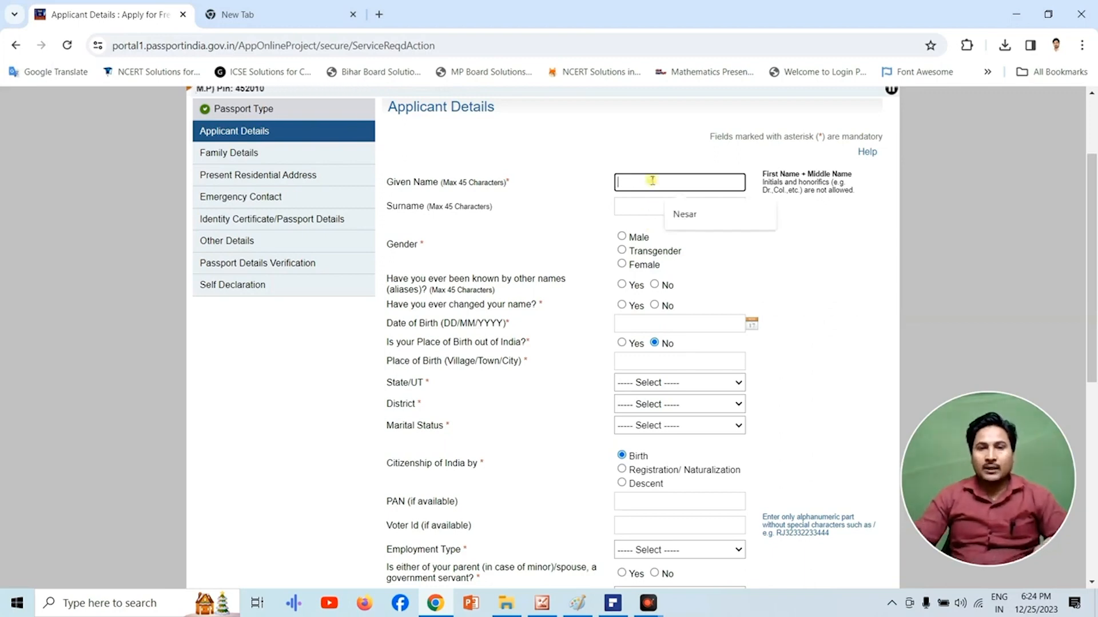
click(533, 196)
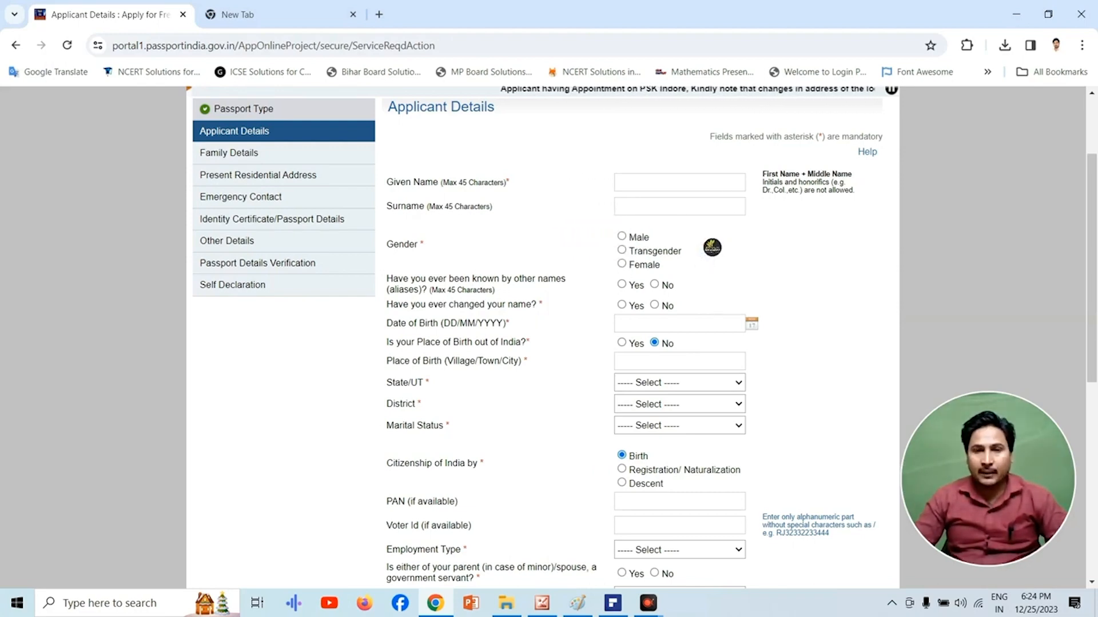
double_click(643, 251)
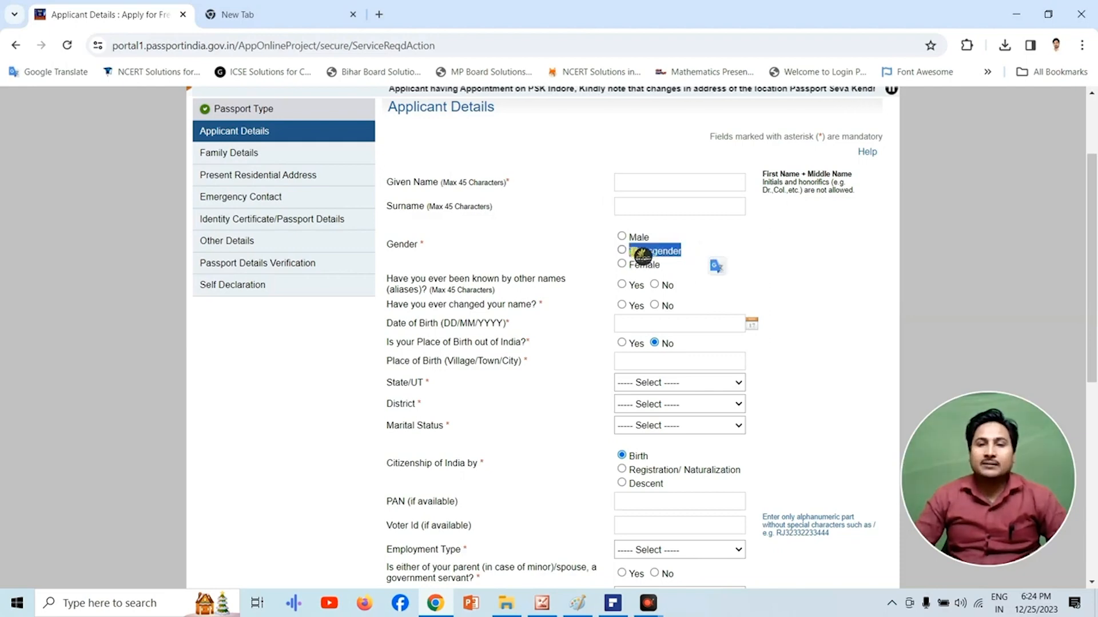
drag(1092, 177, 1094, 239)
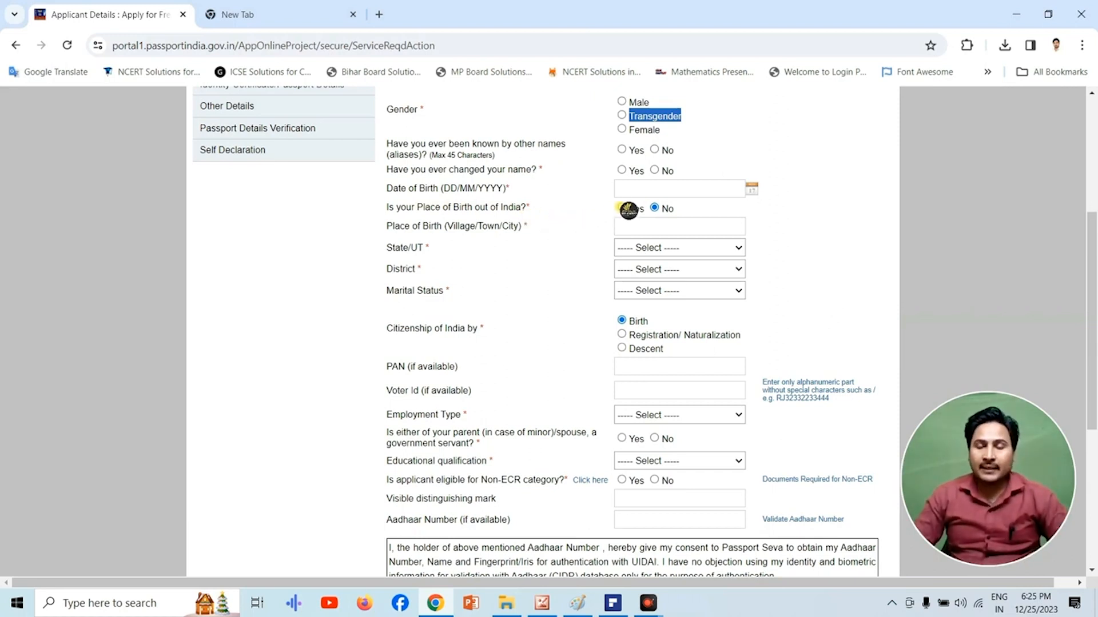
Step: Examine the place of birth, state, district and marital status fields, including the marital status options
click(657, 209)
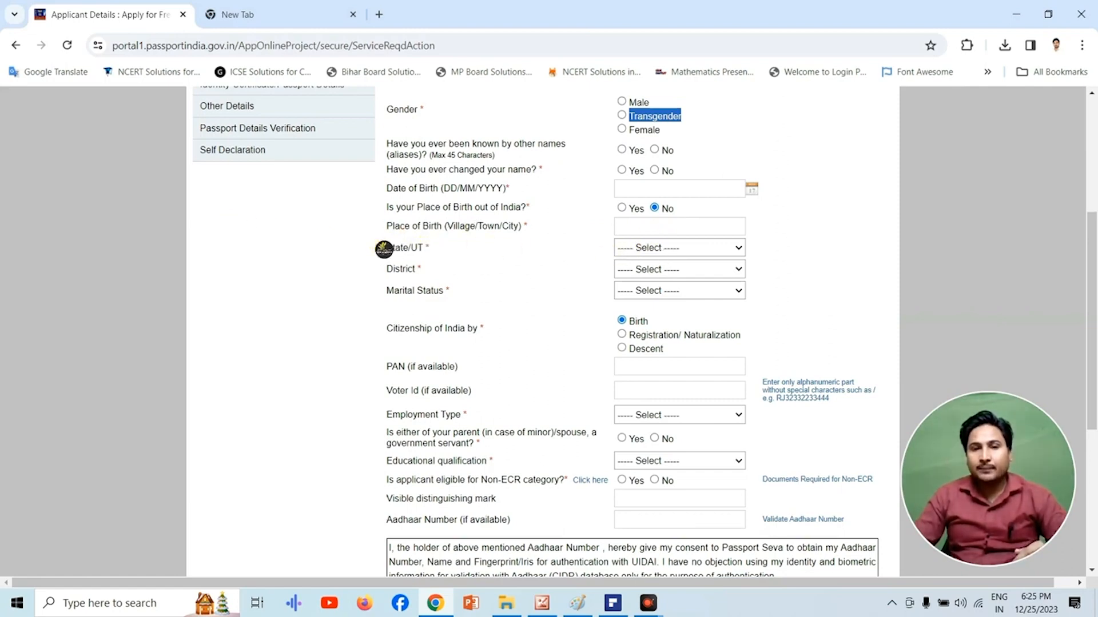
drag(385, 248, 496, 257)
click(483, 256)
drag(386, 247, 422, 270)
click(434, 247)
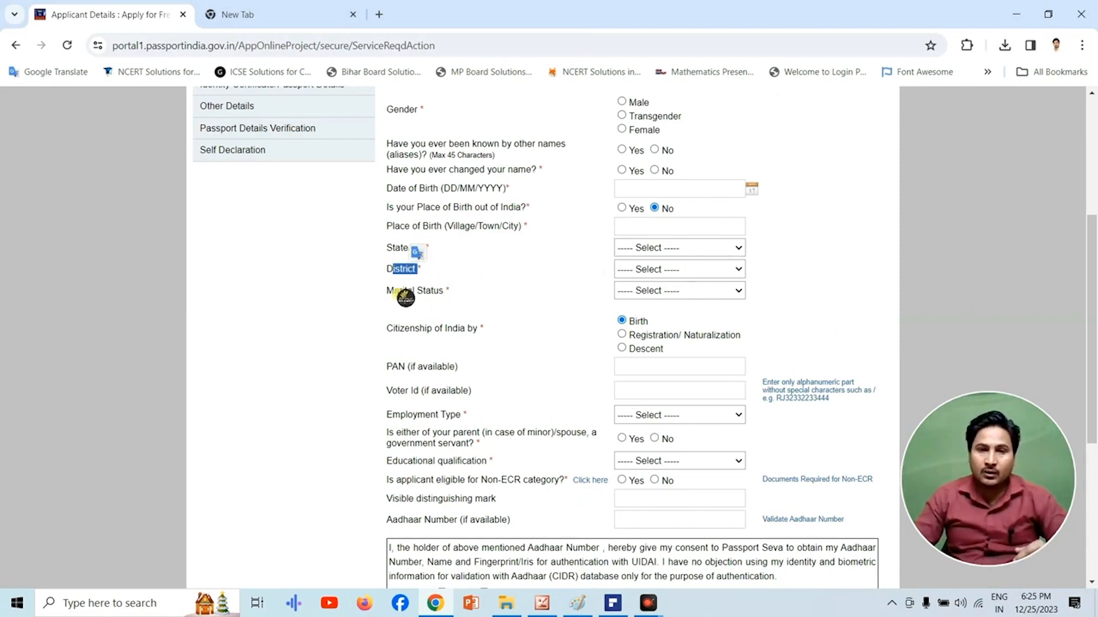
drag(386, 290, 436, 291)
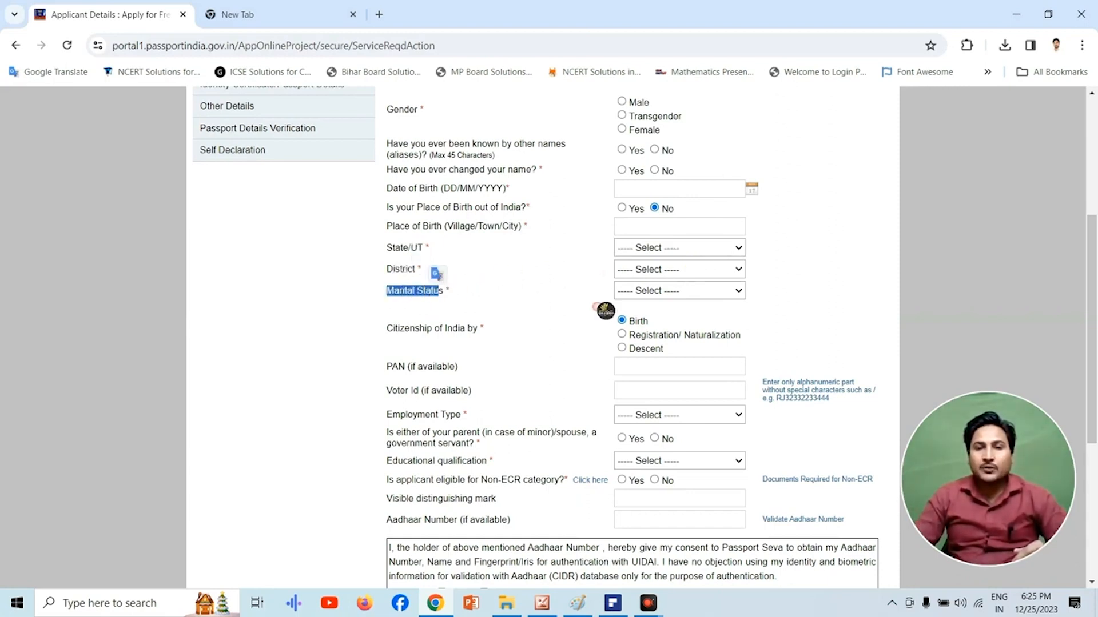
click(657, 291)
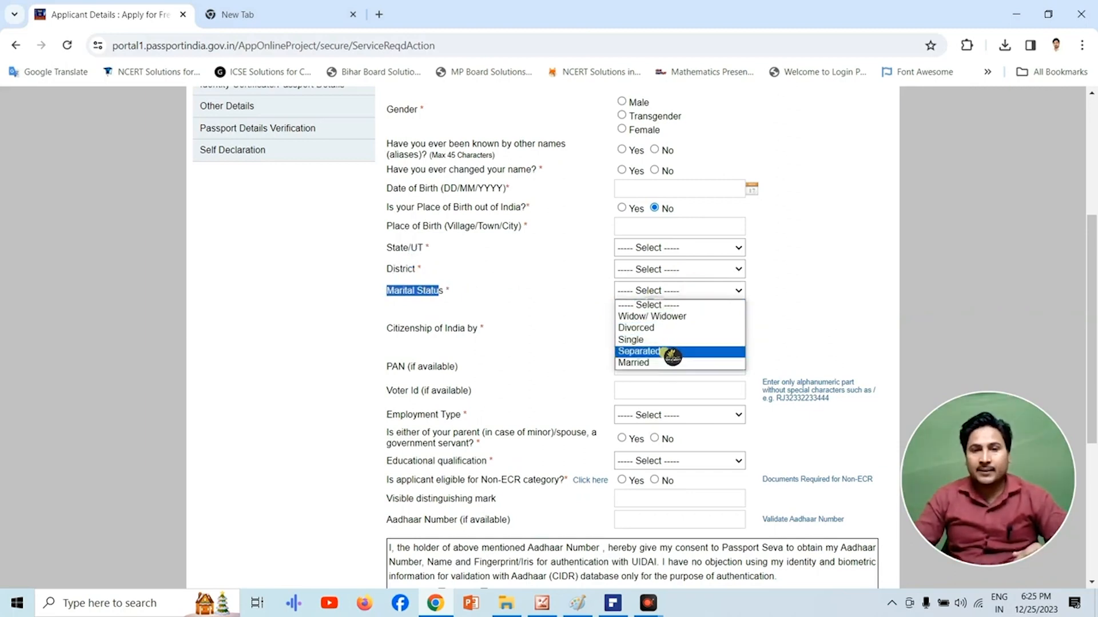
click(590, 306)
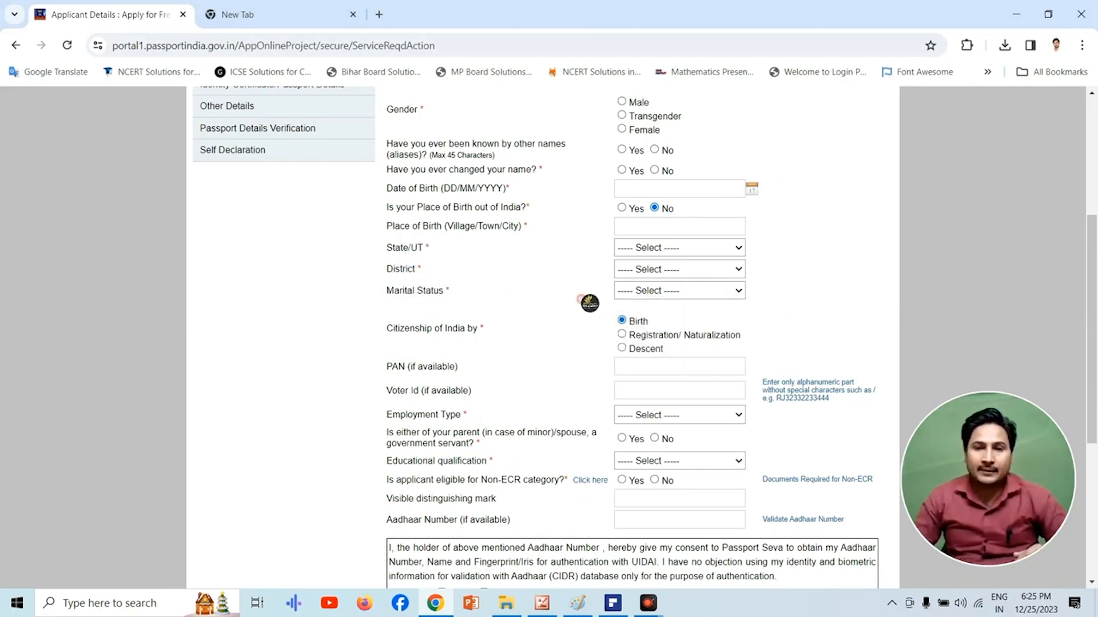
scroll(1089, 250, down, 2)
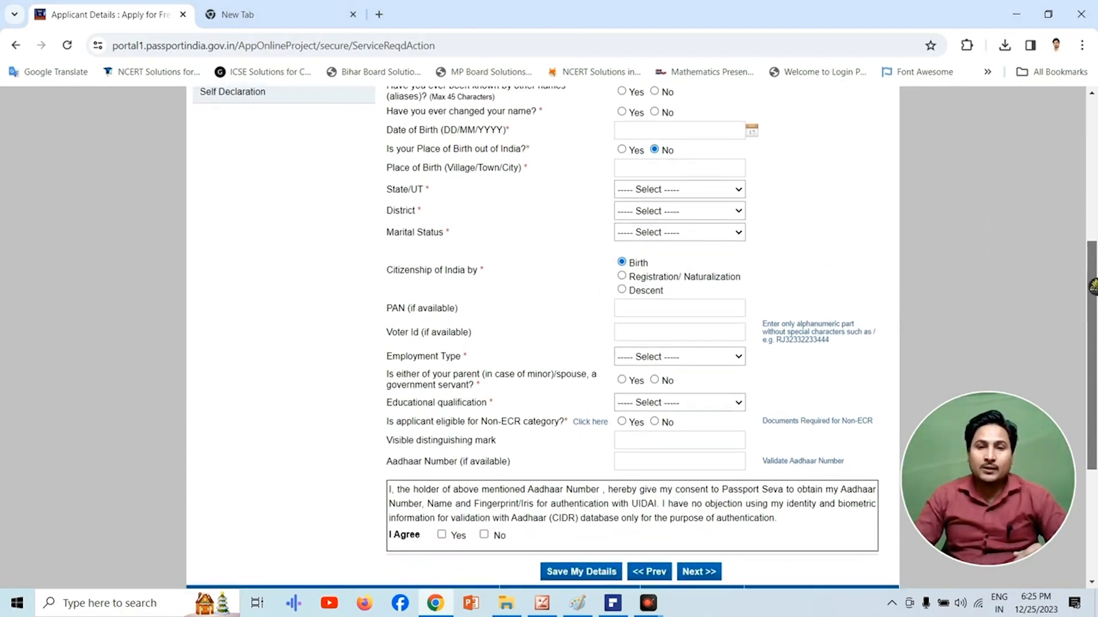
click(662, 176)
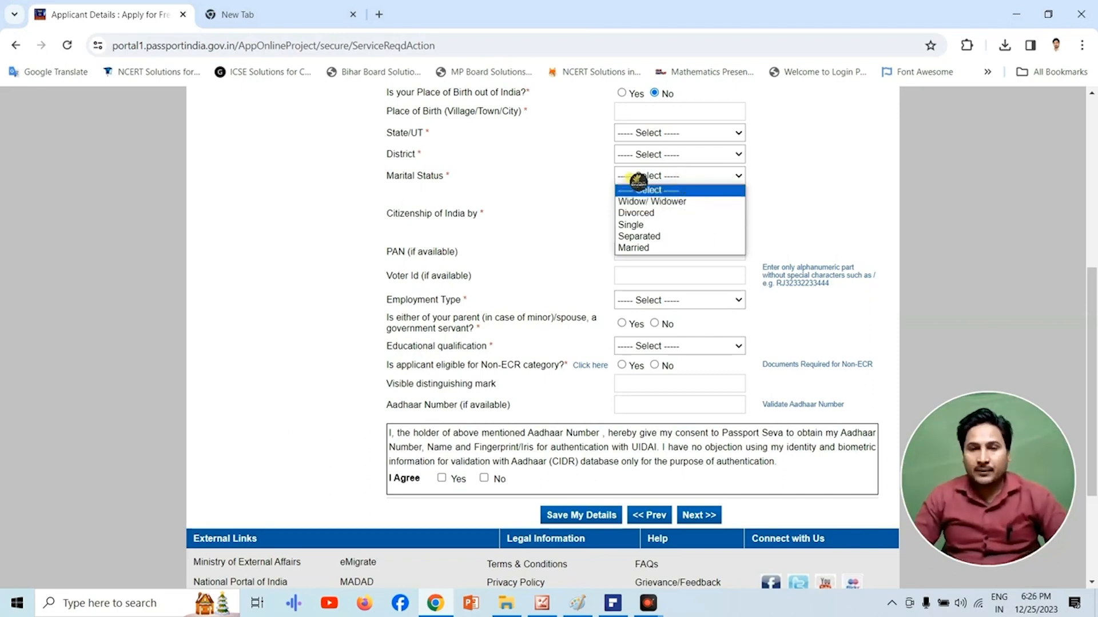
click(565, 187)
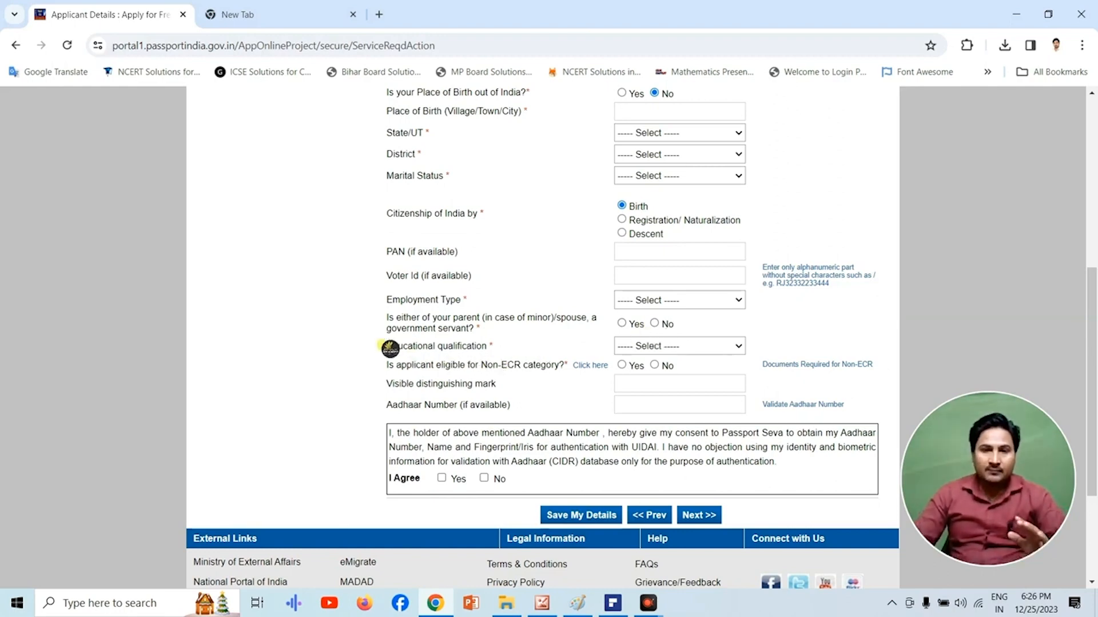
Step: Examine the educational qualification options and the Non-ECR, distinguishing mark and Aadhaar number fields
drag(399, 347, 474, 347)
click(713, 351)
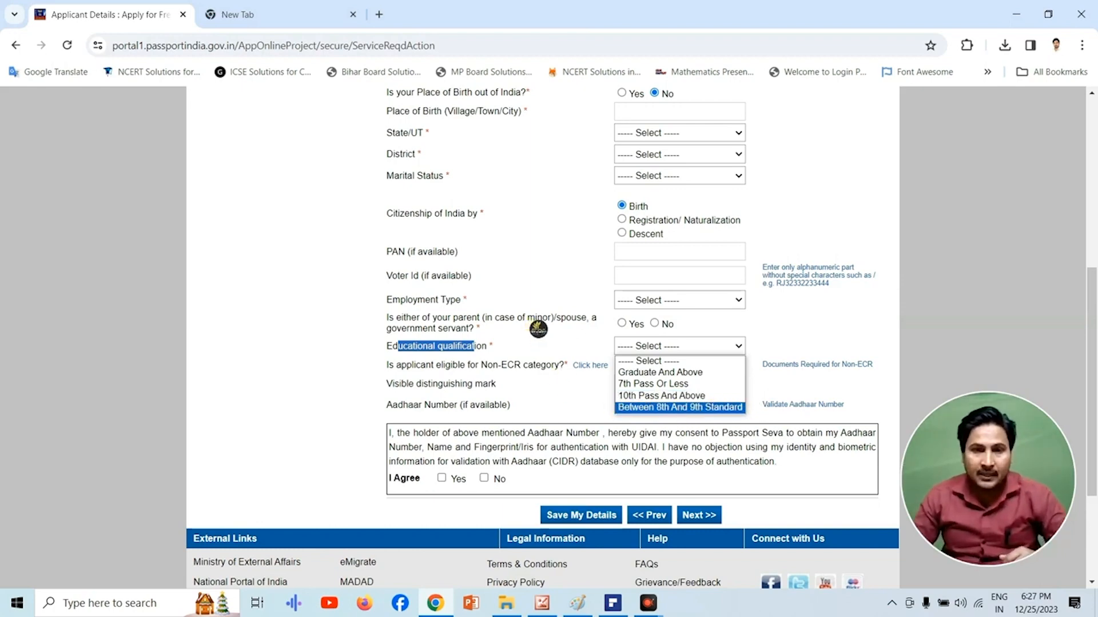
click(537, 331)
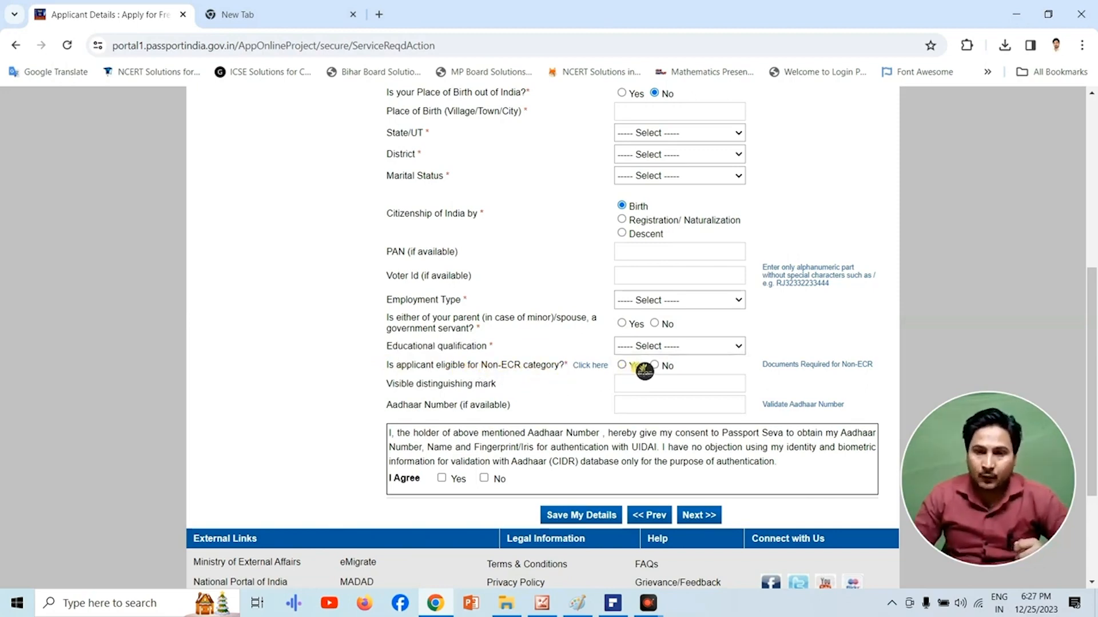
drag(392, 387, 527, 391)
click(527, 391)
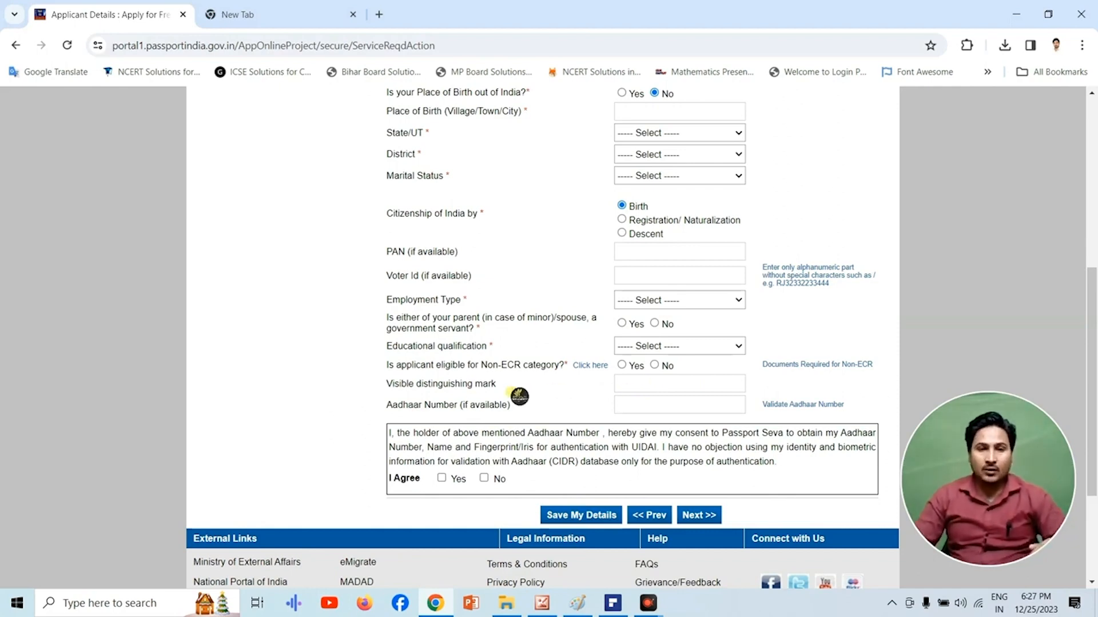
drag(399, 405, 502, 407)
click(518, 407)
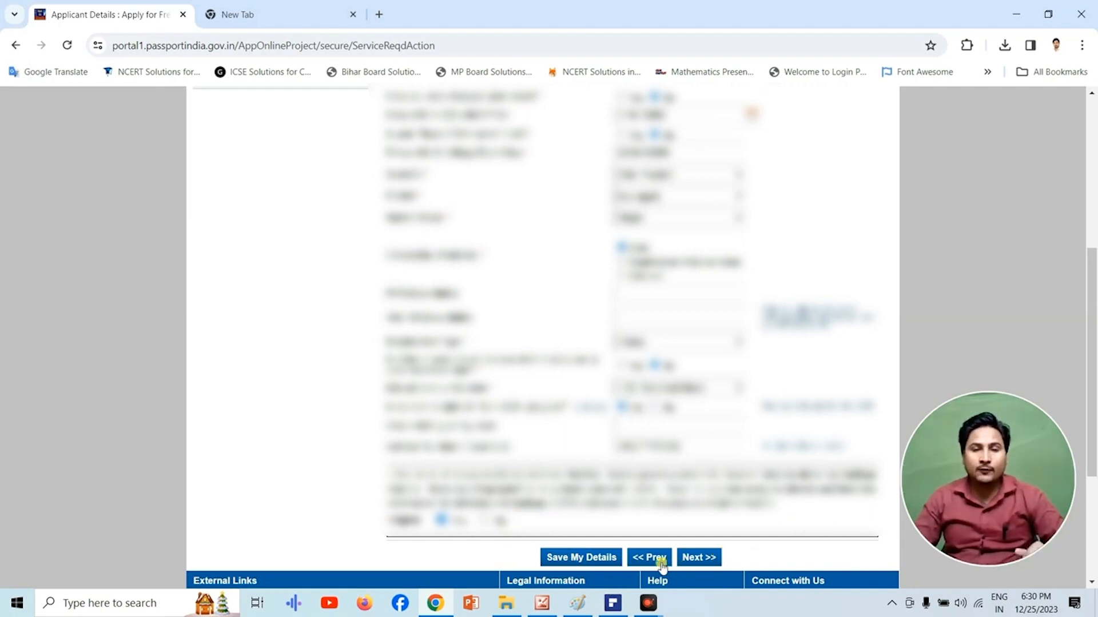
Step: Save the applicant details, agree to the Aadhaar consent, and proceed to the Family Details section
click(573, 558)
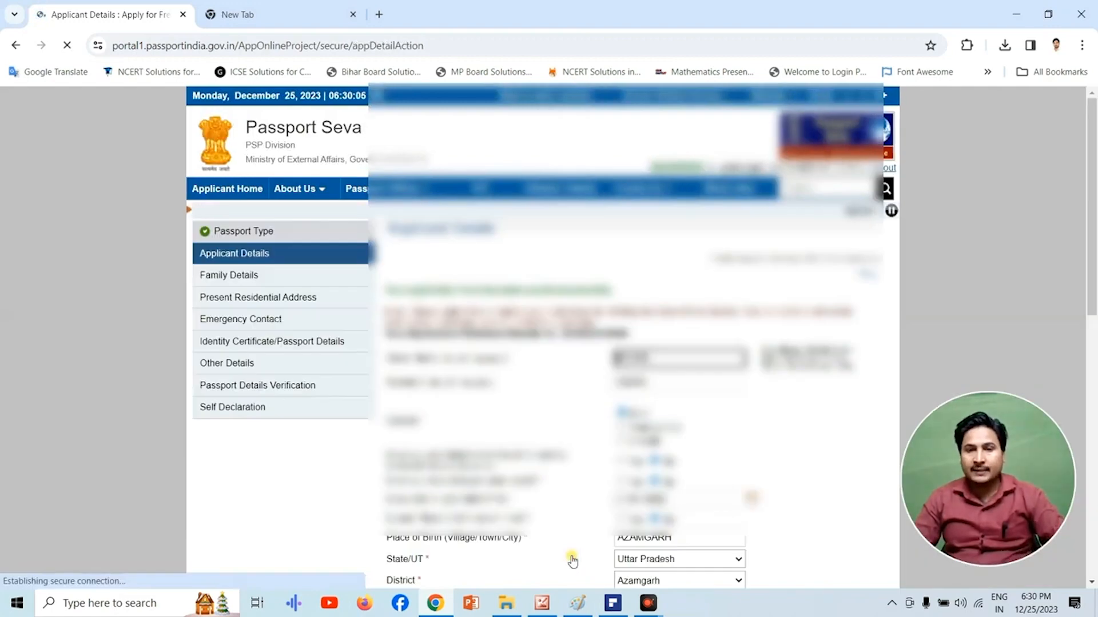
scroll(679, 487, down, 15)
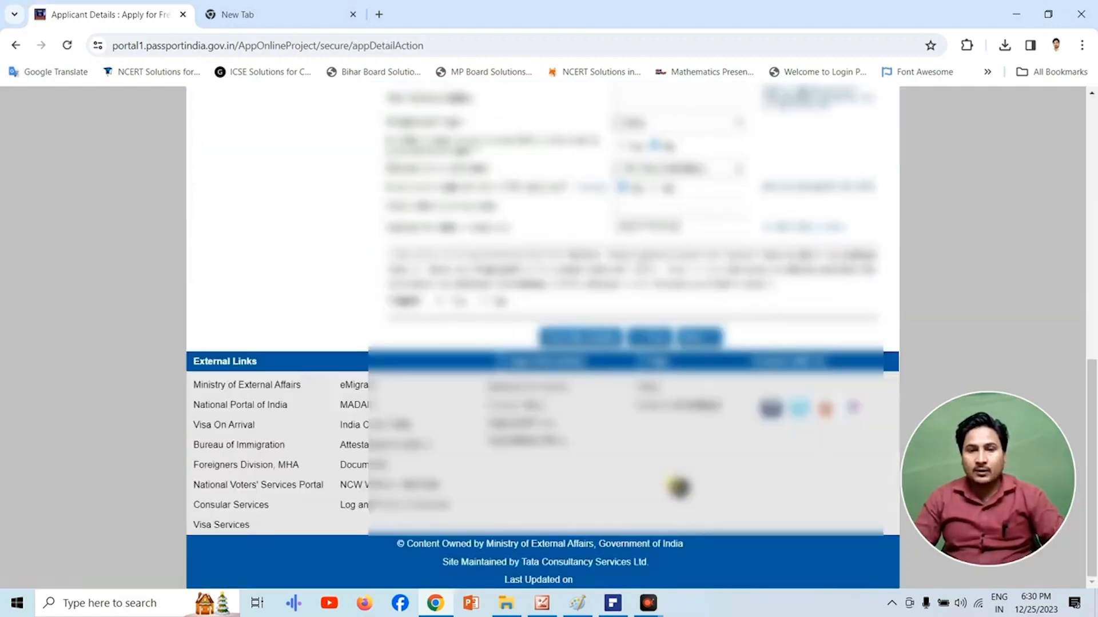
click(698, 341)
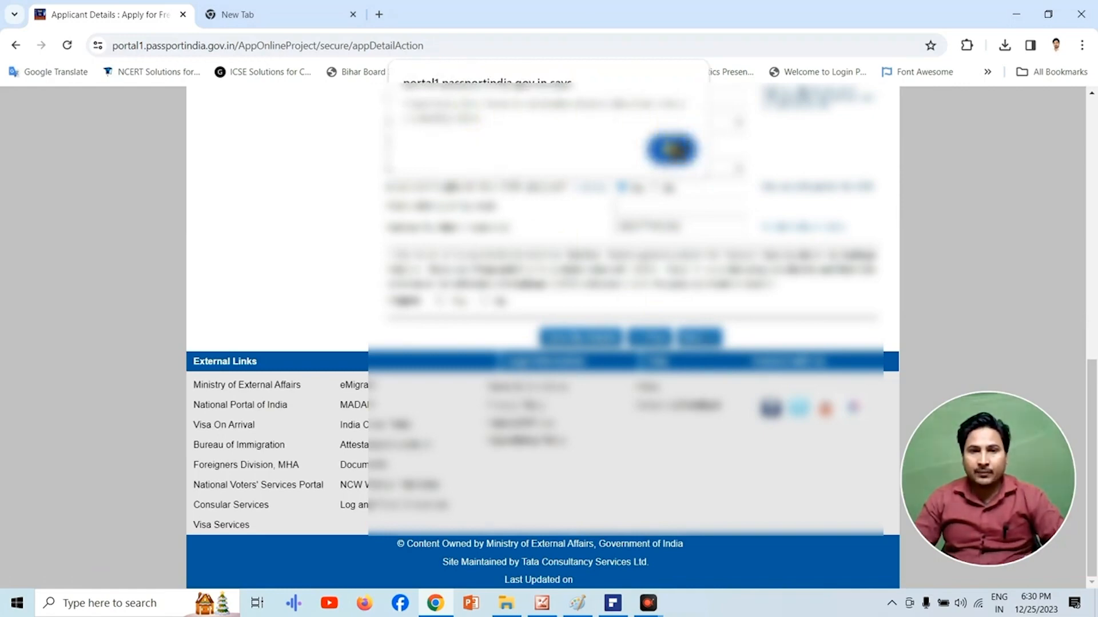
click(672, 150)
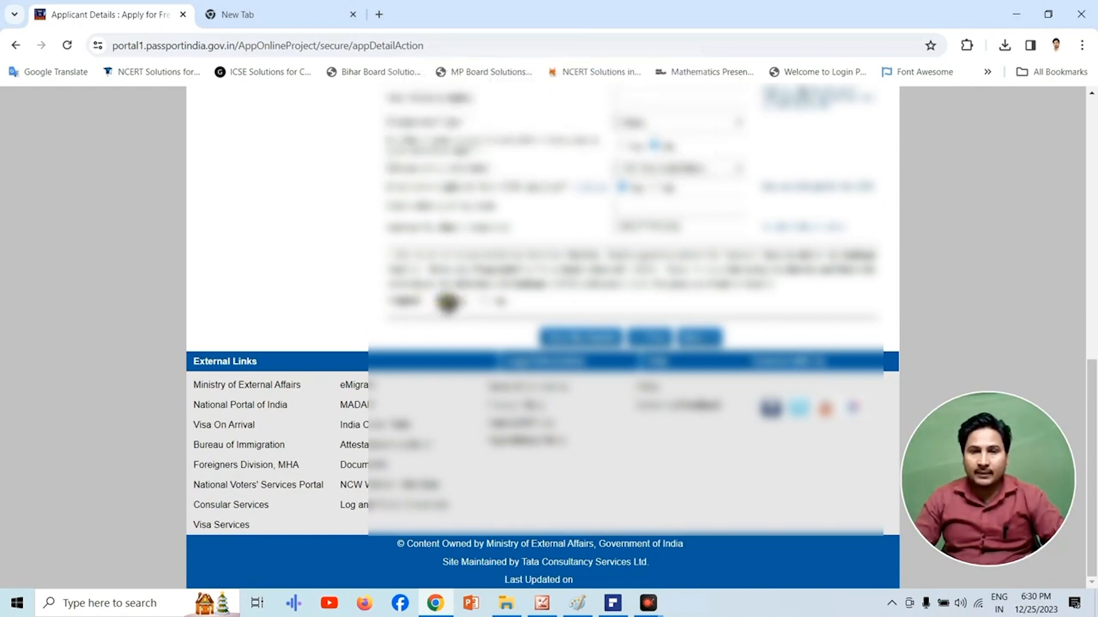
click(441, 301)
click(698, 337)
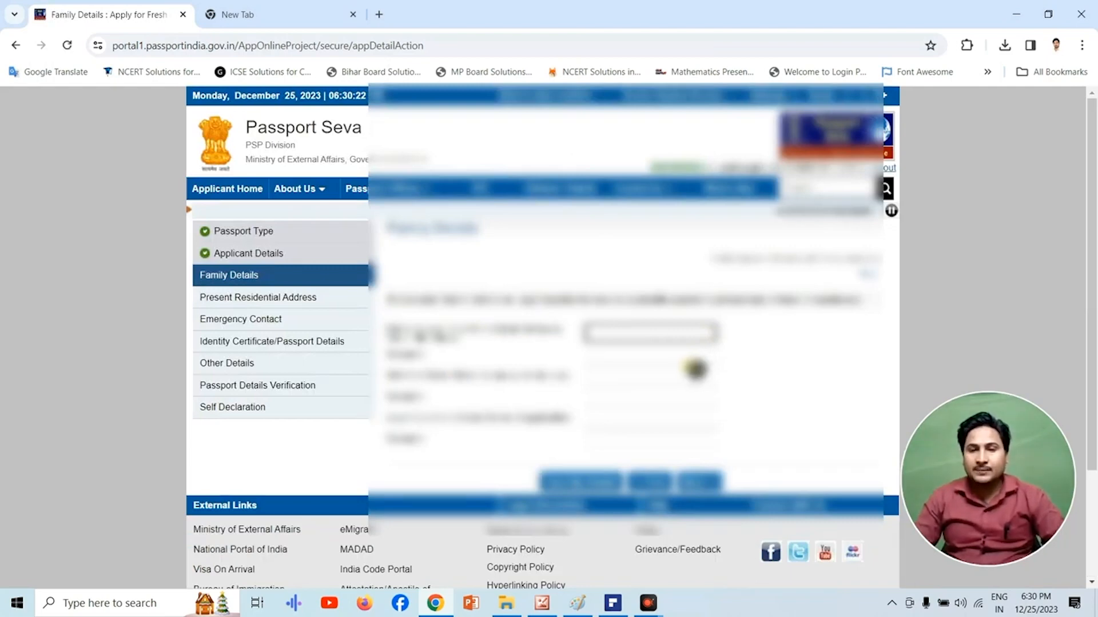
Step: Fill in the father's and mother's names on the Family Details form, save, and proceed to Present Residential Address
click(1097, 341)
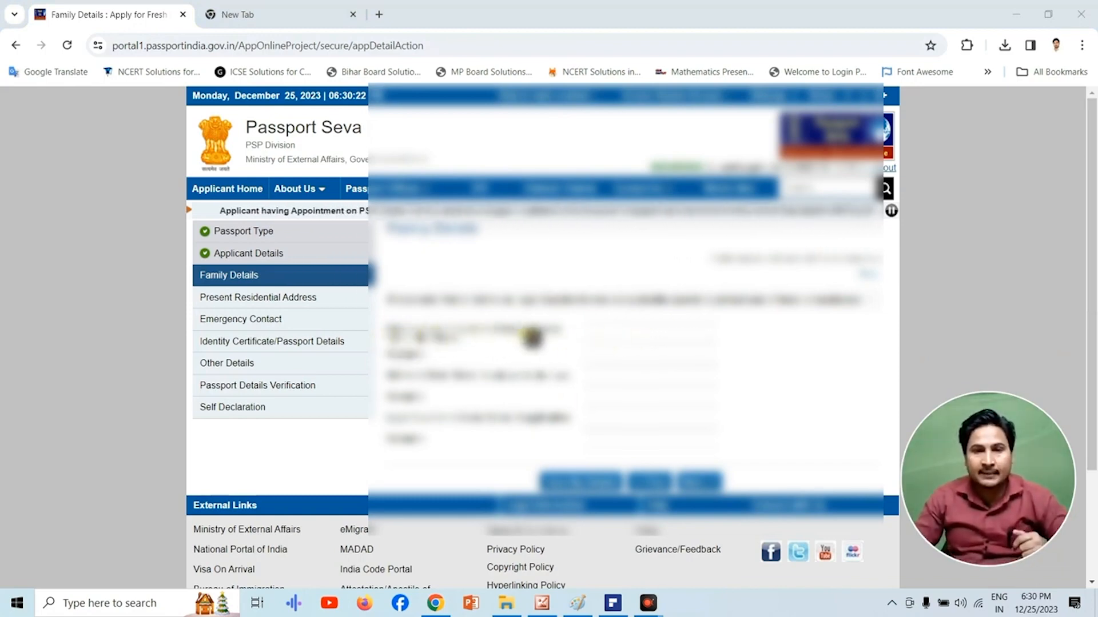
click(618, 333)
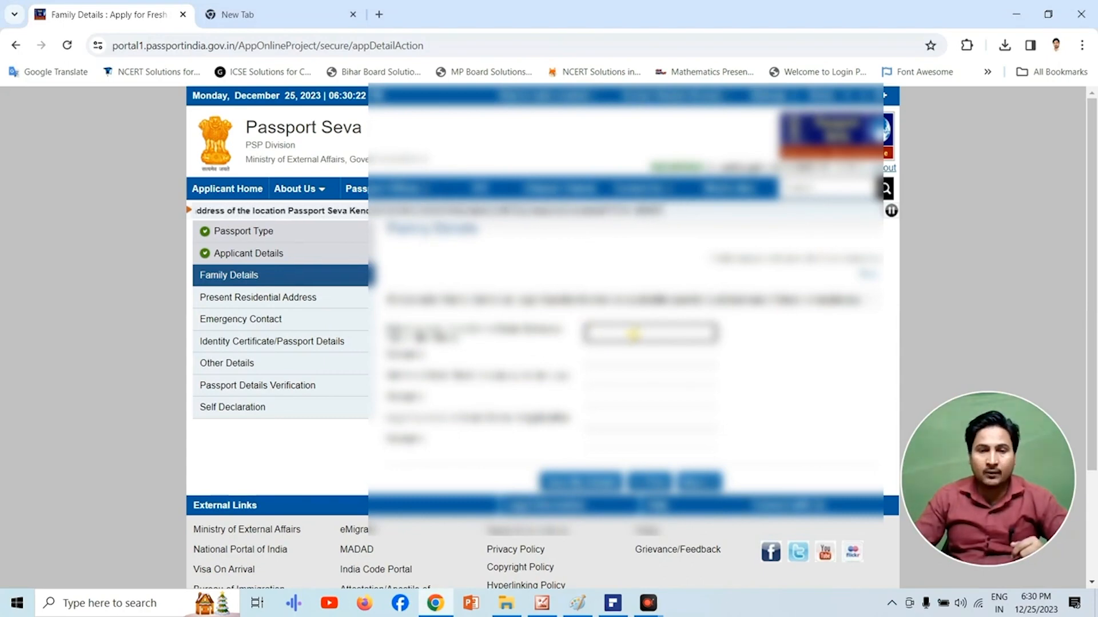
click(633, 354)
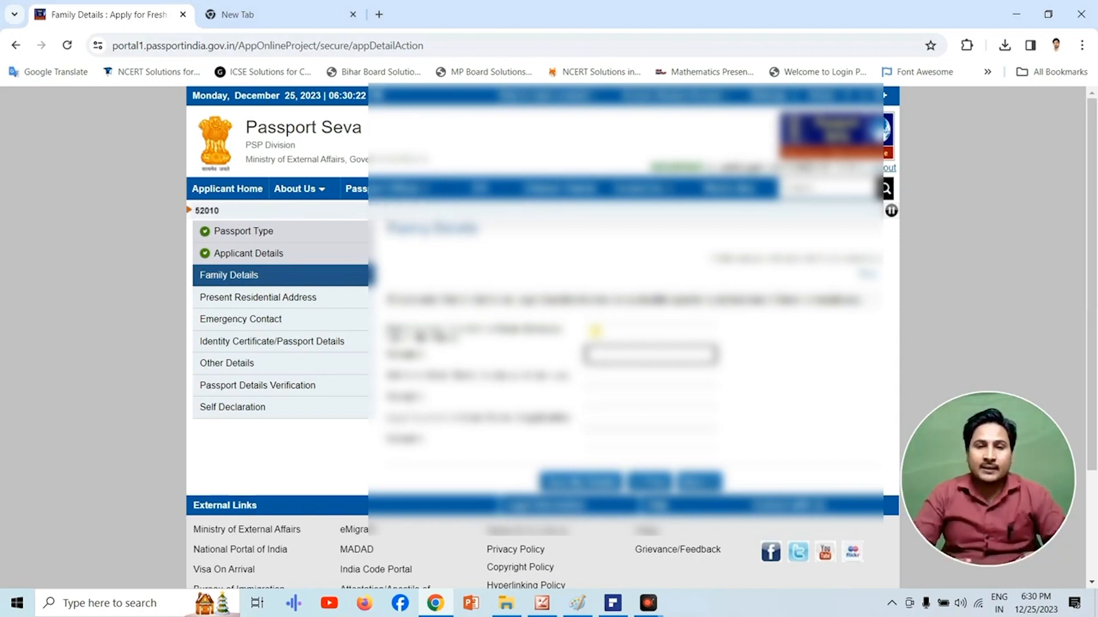
click(595, 331)
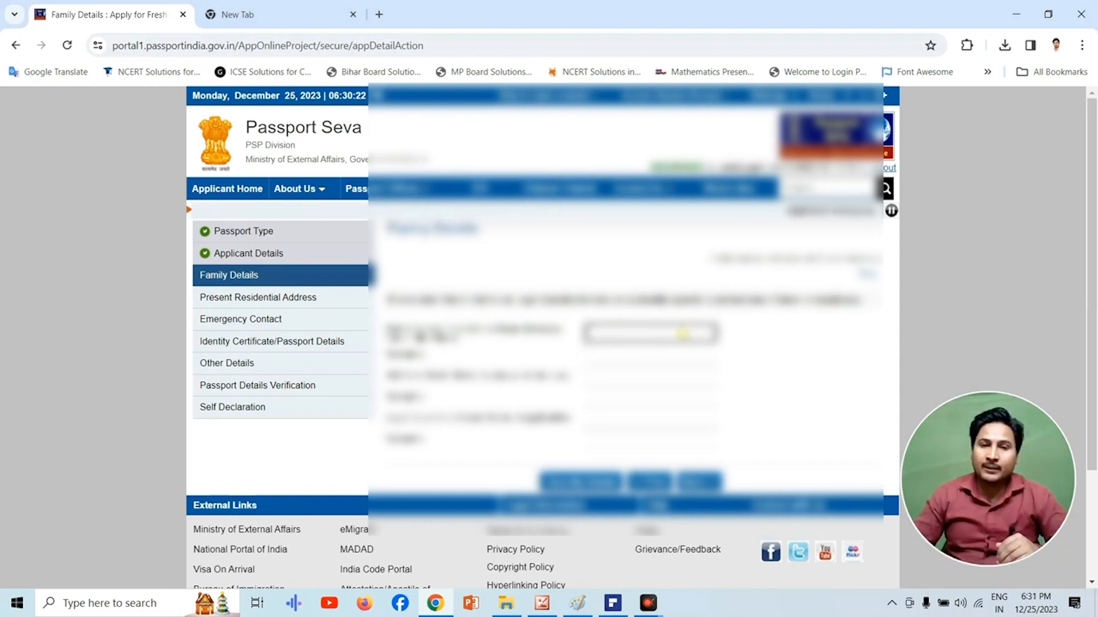
click(613, 357)
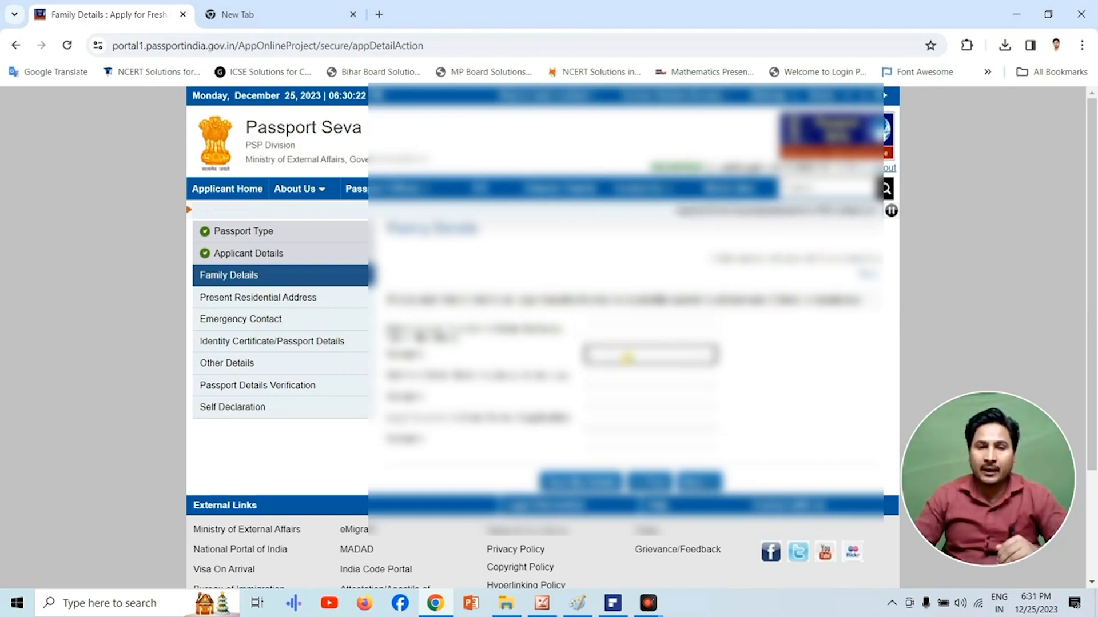
drag(436, 375, 532, 359)
click(597, 376)
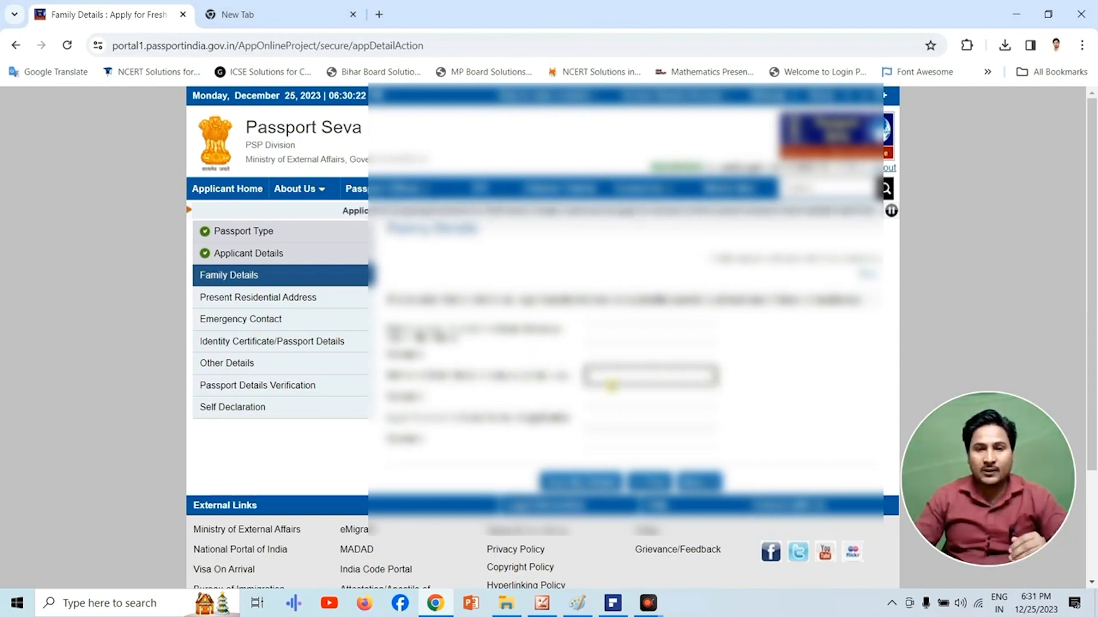
click(622, 396)
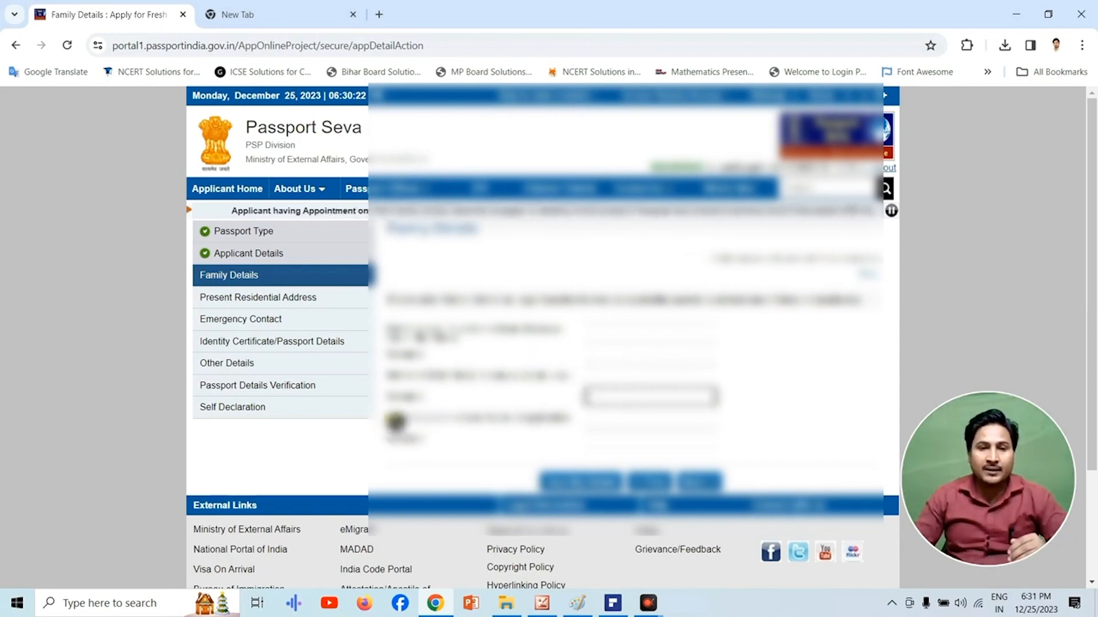
click(598, 417)
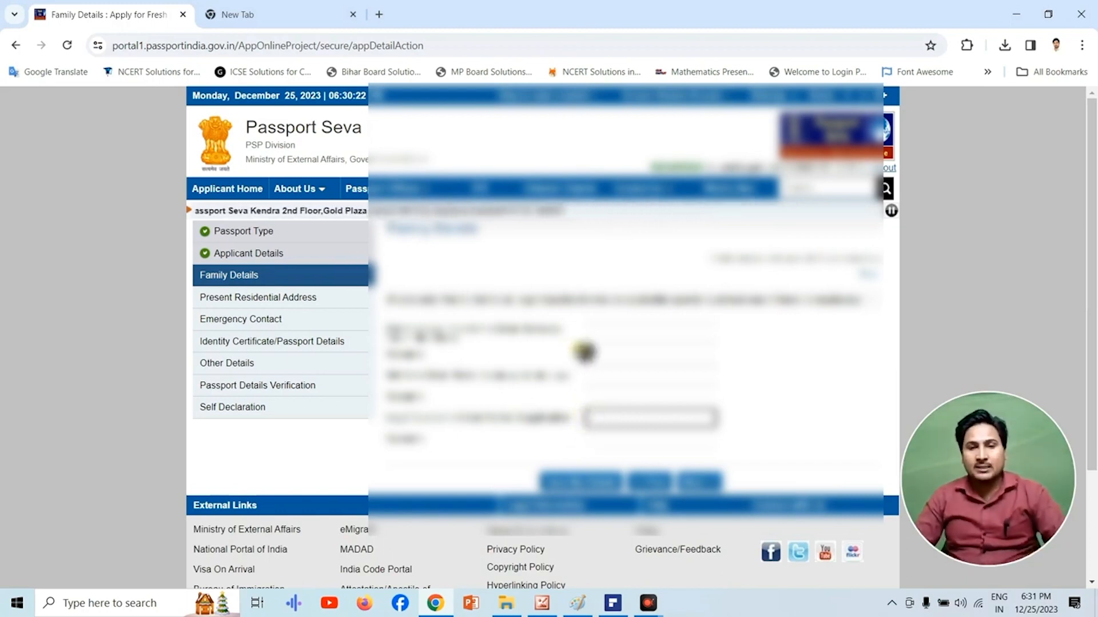
click(583, 337)
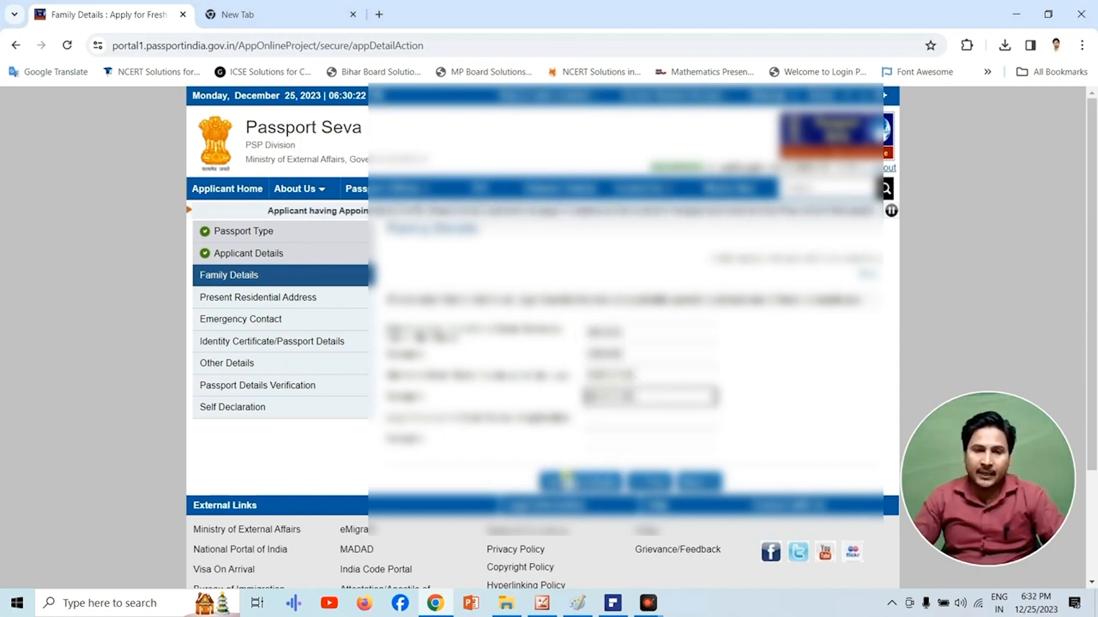
click(577, 481)
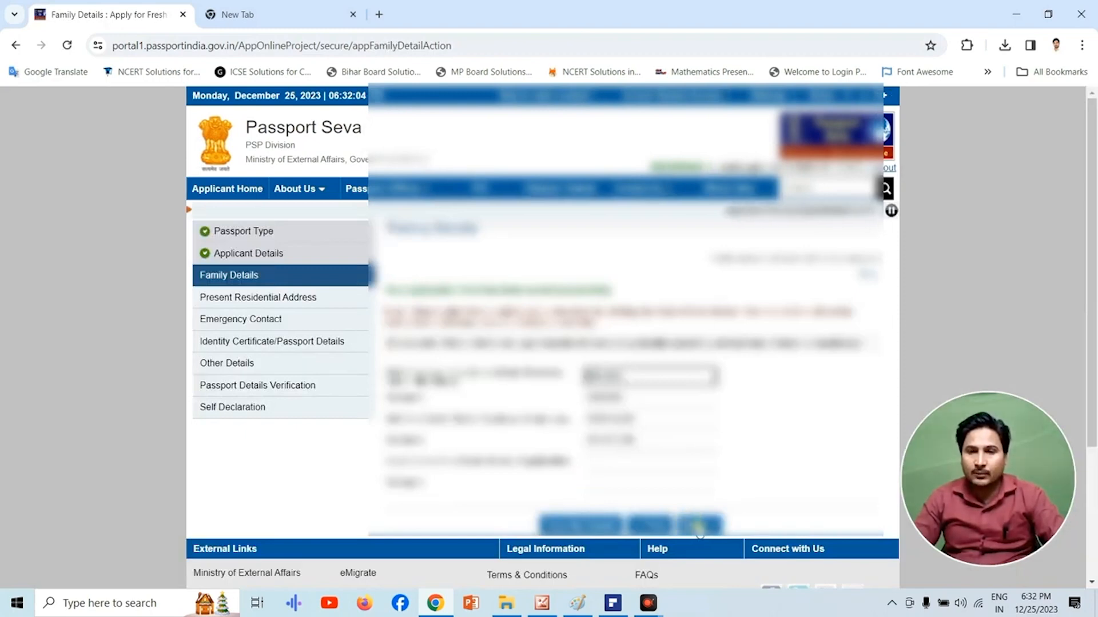
click(699, 526)
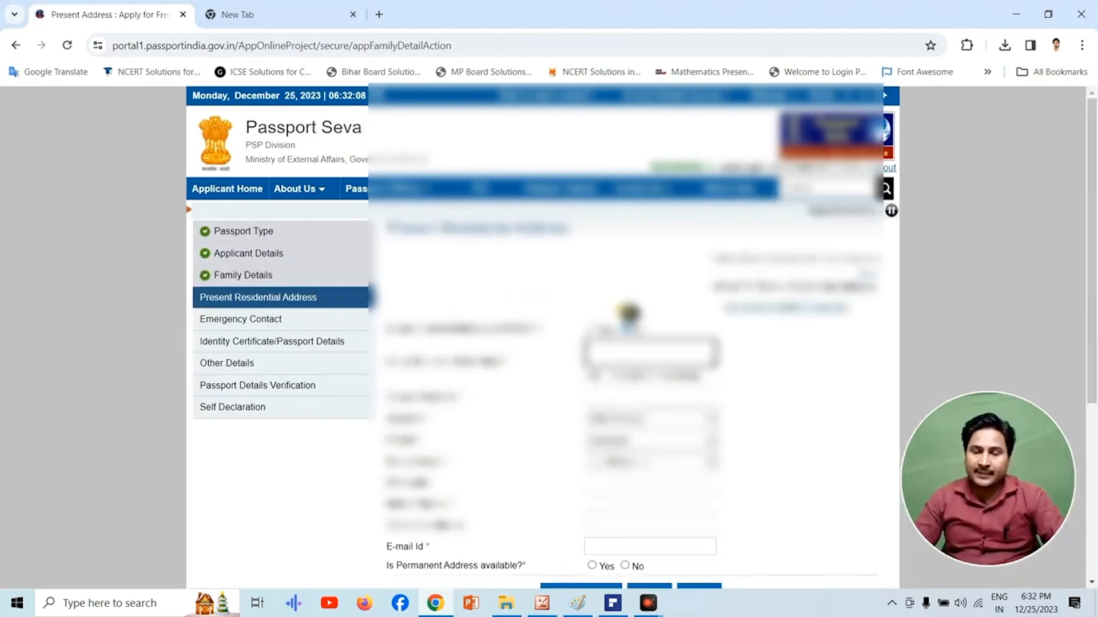
Step: Review the fields of the Present Residential Address form
scroll(629, 314, down, 5)
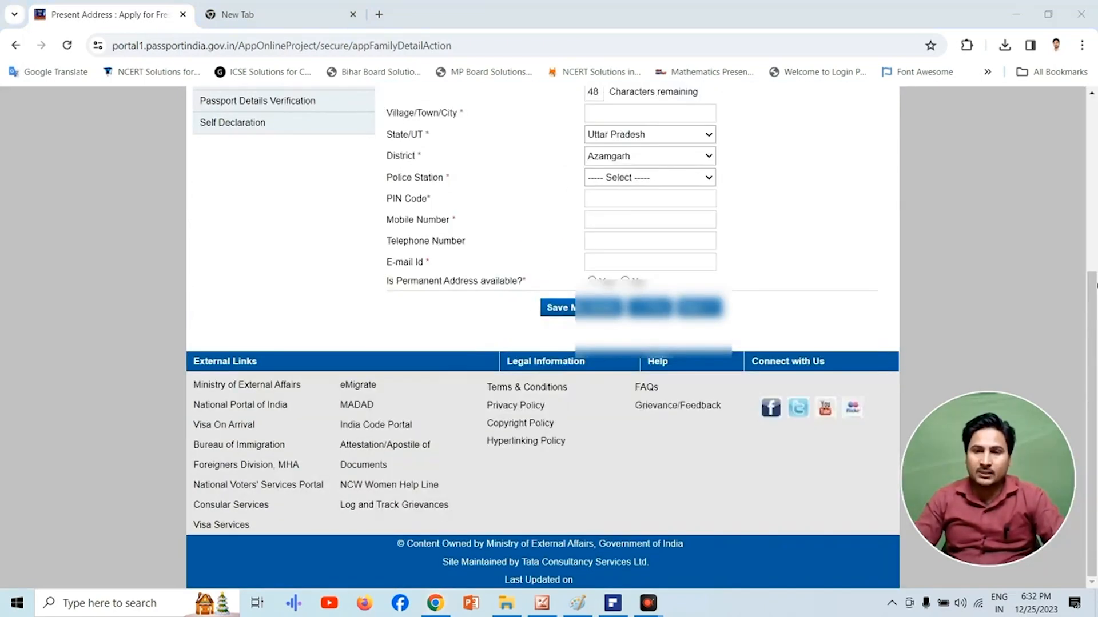
scroll(1092, 244, up, 3)
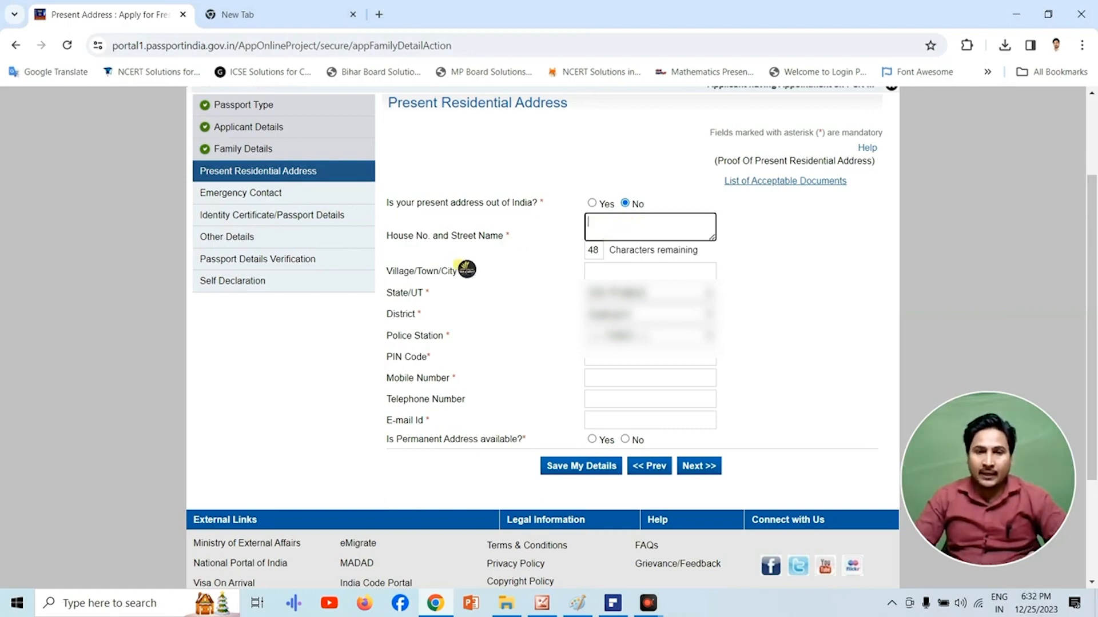
double_click(595, 250)
click(557, 265)
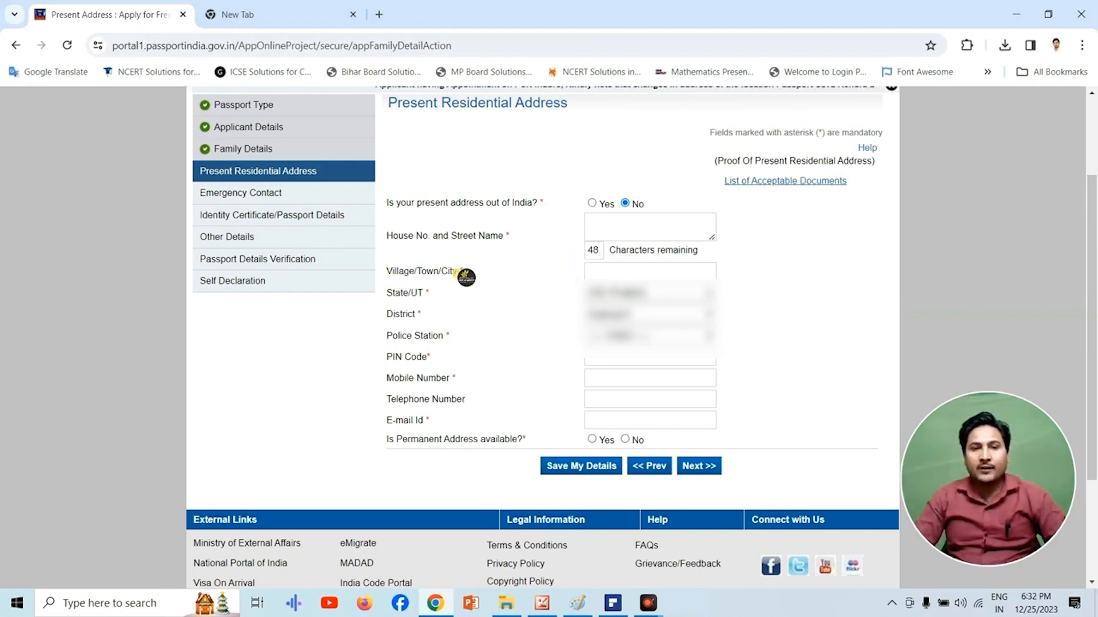
click(614, 273)
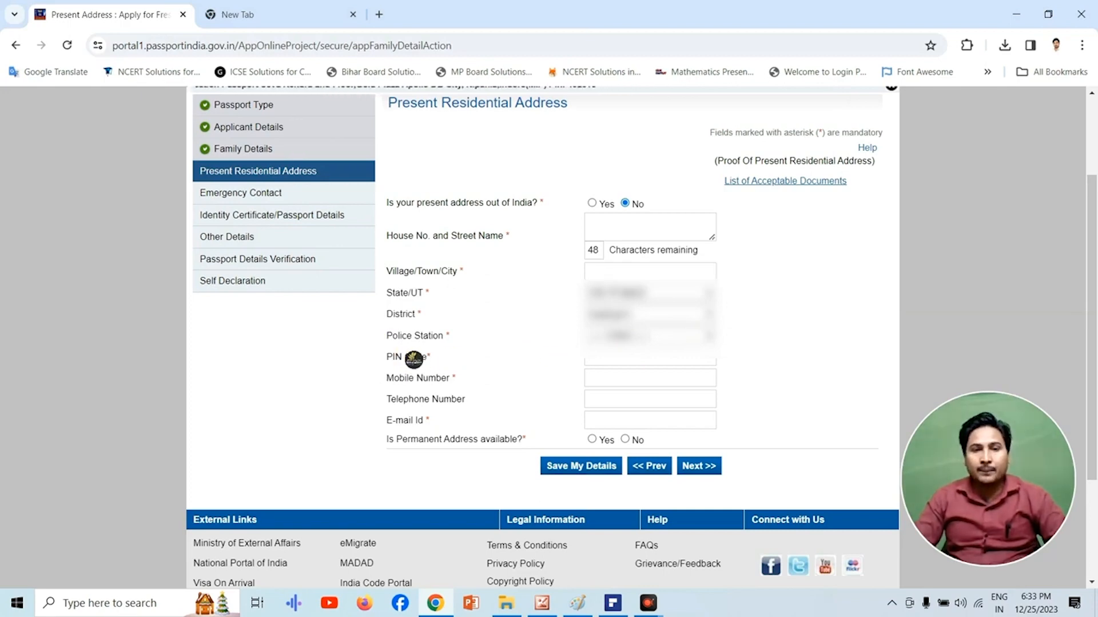
click(621, 357)
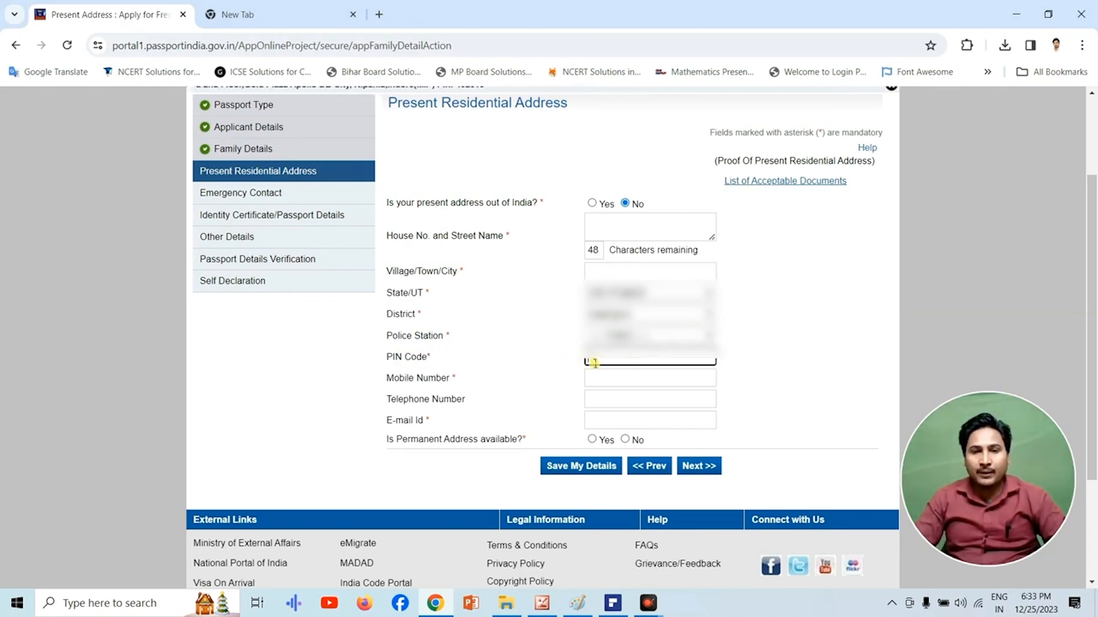
click(432, 377)
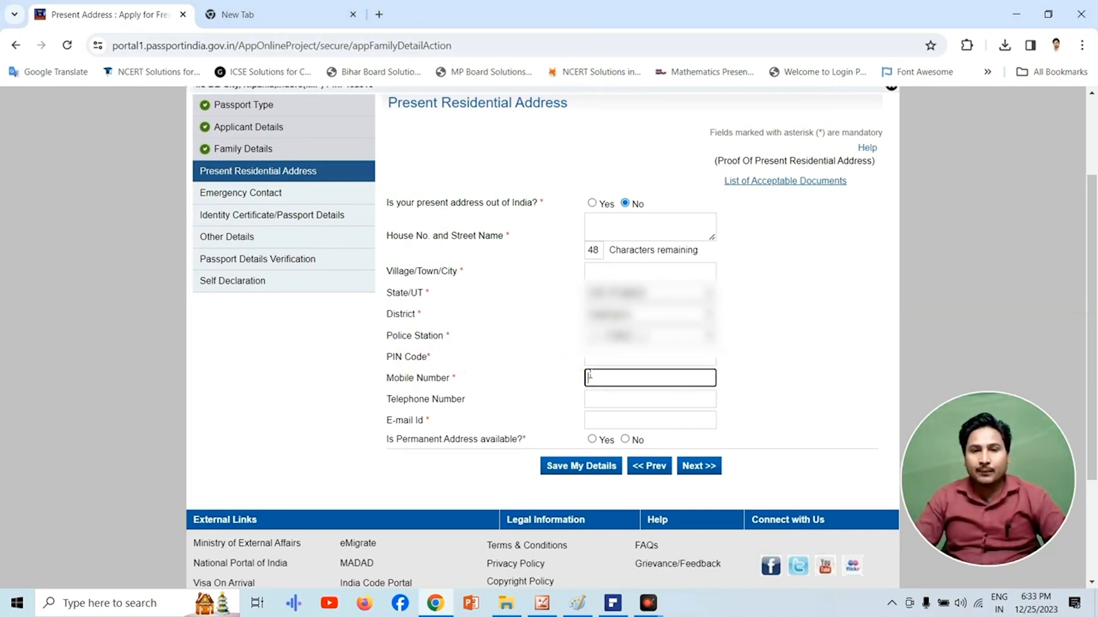
click(636, 401)
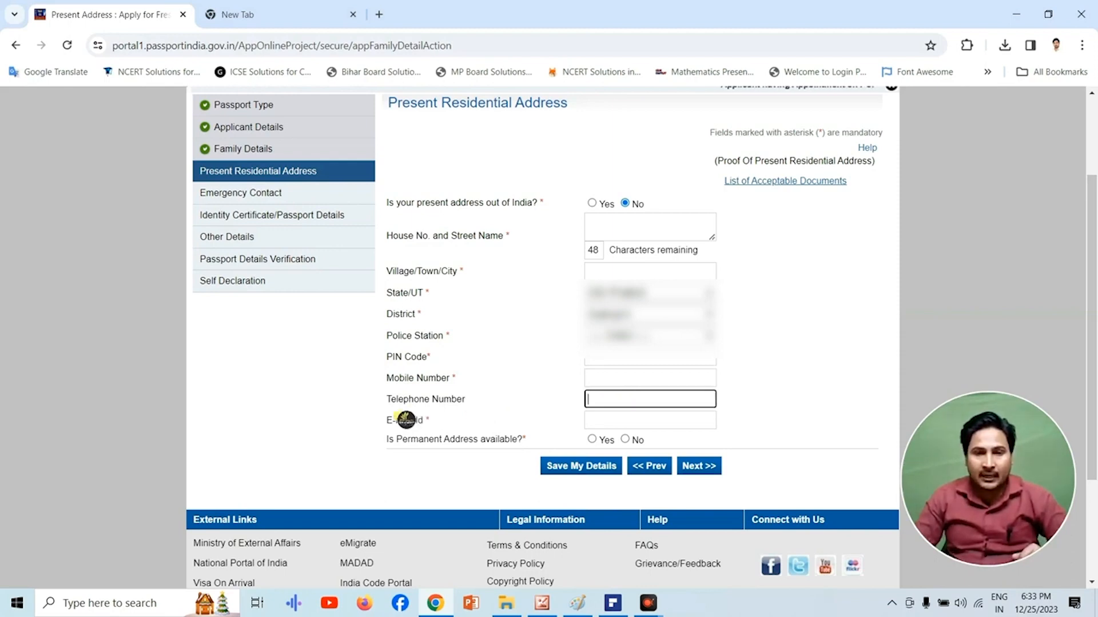
Step: Complete the present residential address details, save them, and accept the SMS-updates and RPO Lucknow confirmation prompts
drag(393, 419, 433, 417)
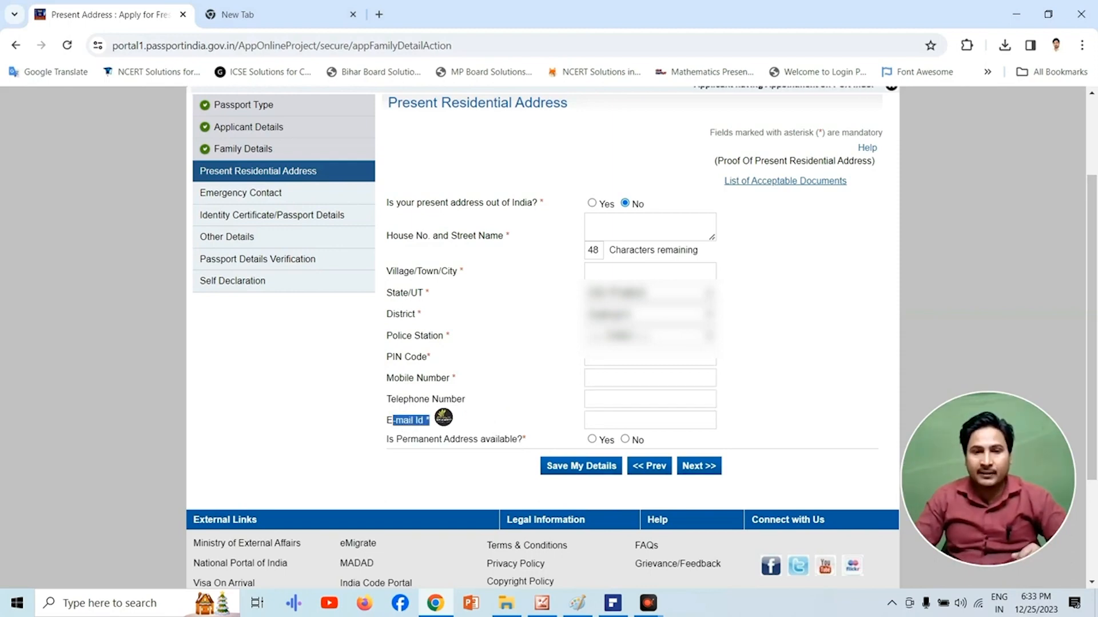
click(596, 422)
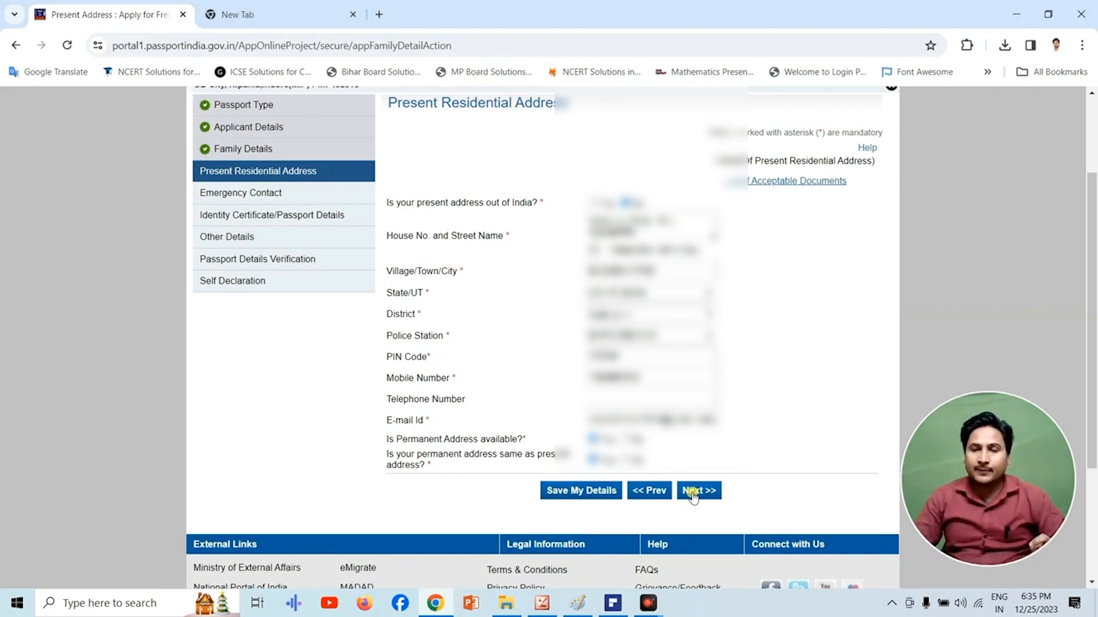
click(575, 493)
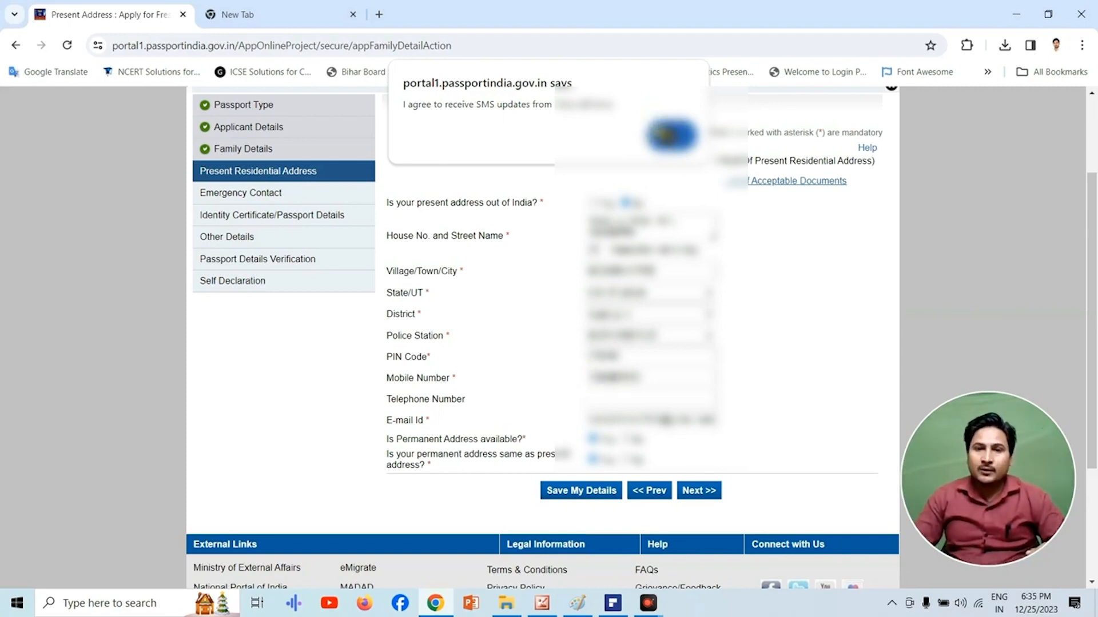
click(669, 135)
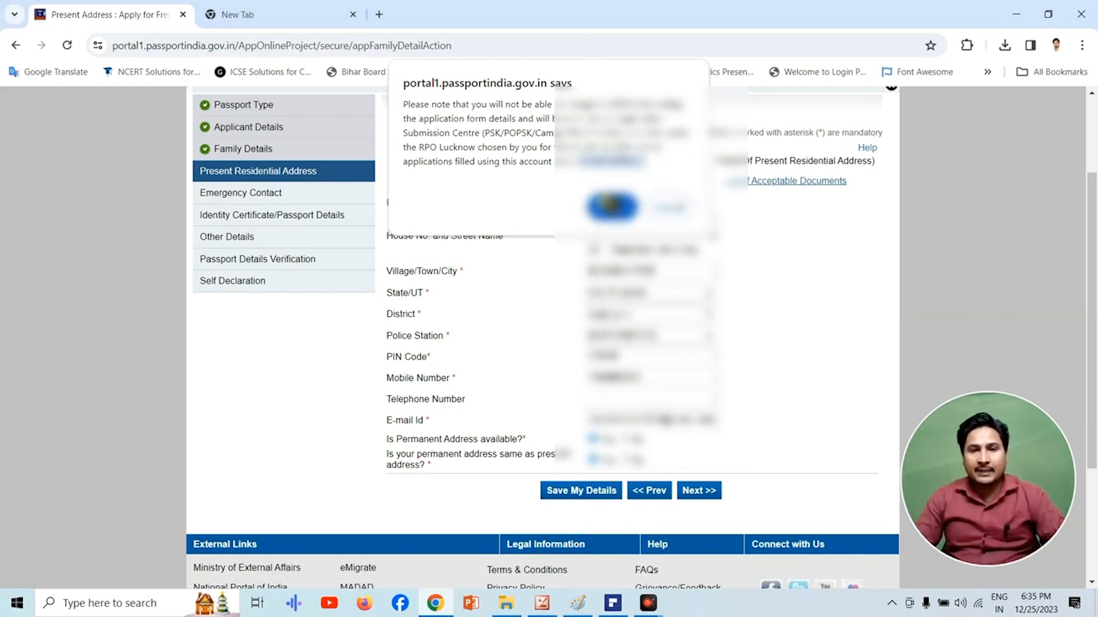
click(611, 206)
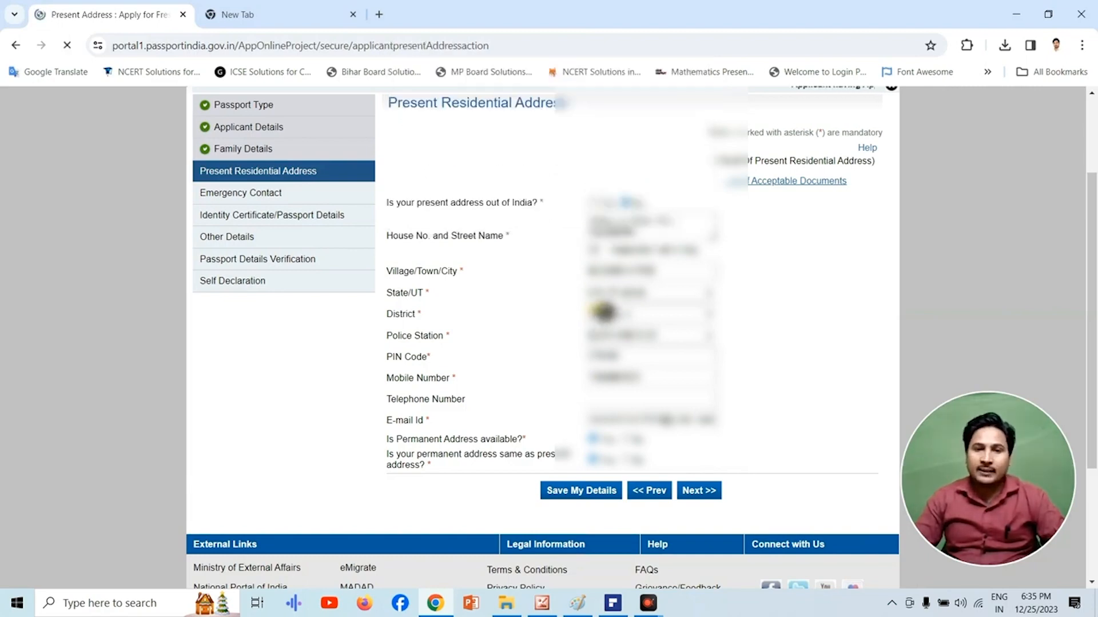
Step: Proceed from the Present Residential Address form to Emergency Contact, accepting the SMS-updates prompt
scroll(701, 311, down, 6)
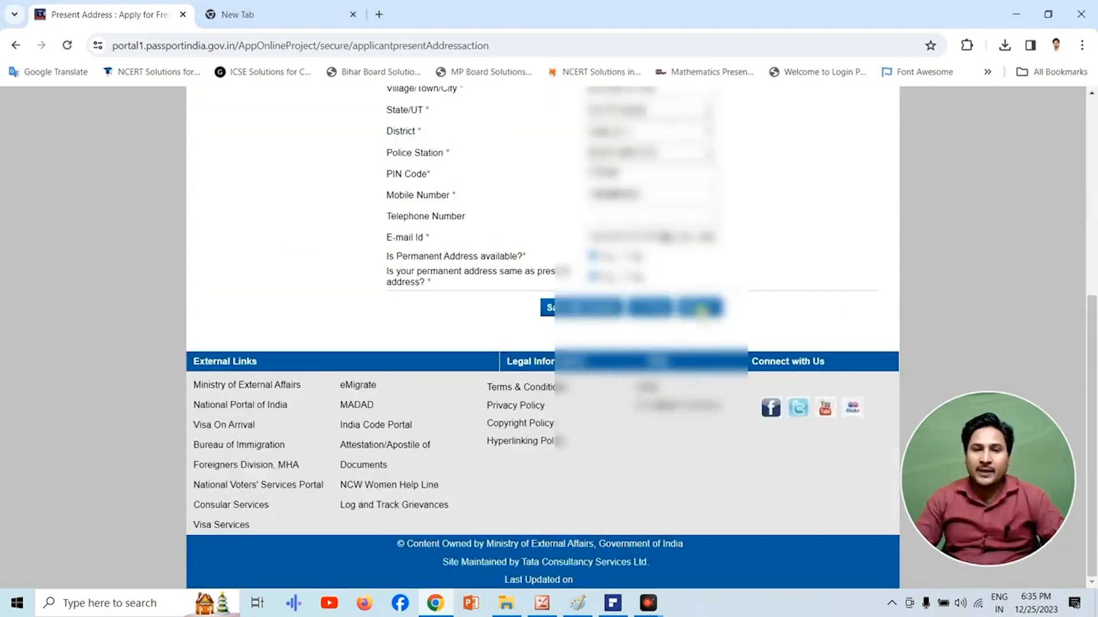
click(701, 309)
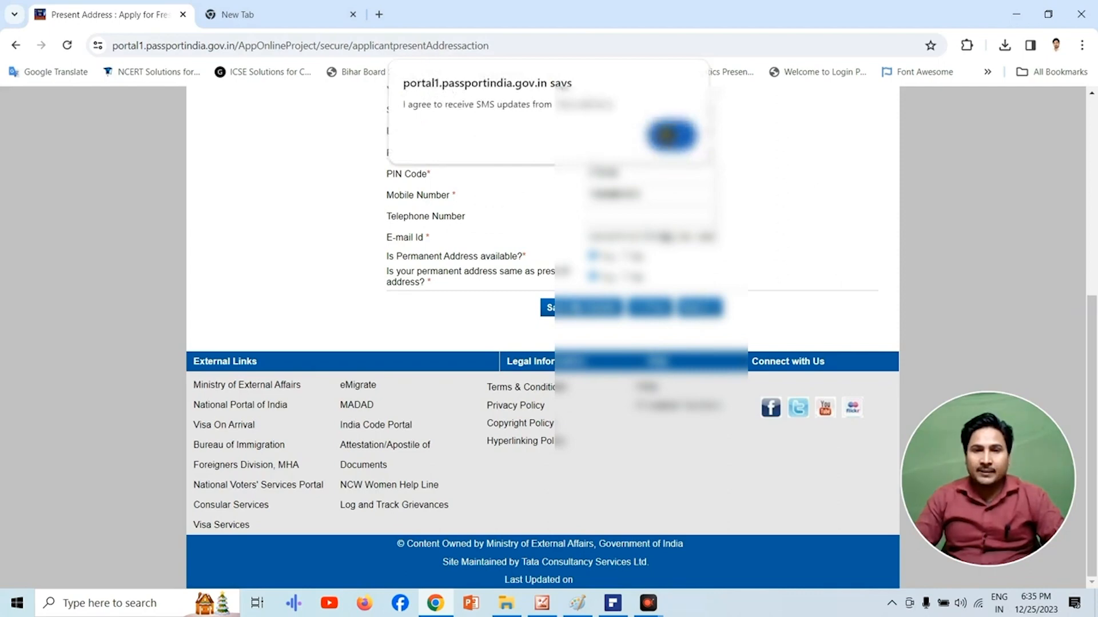
click(610, 206)
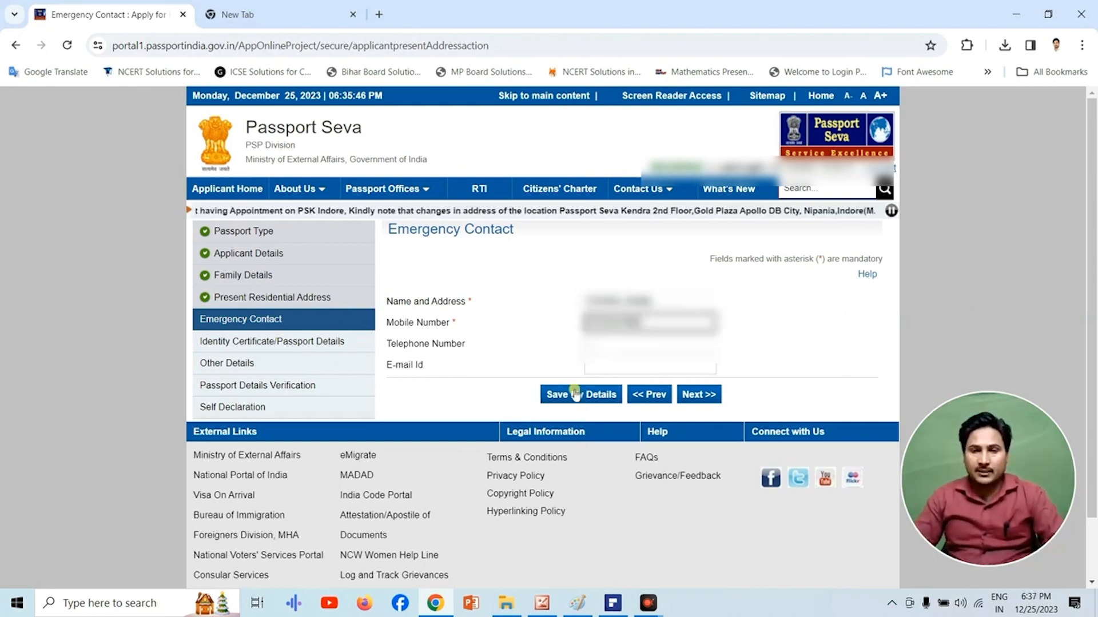
Step: Save the emergency contact details and continue to the Identity Certificate/Passport Details section
click(577, 395)
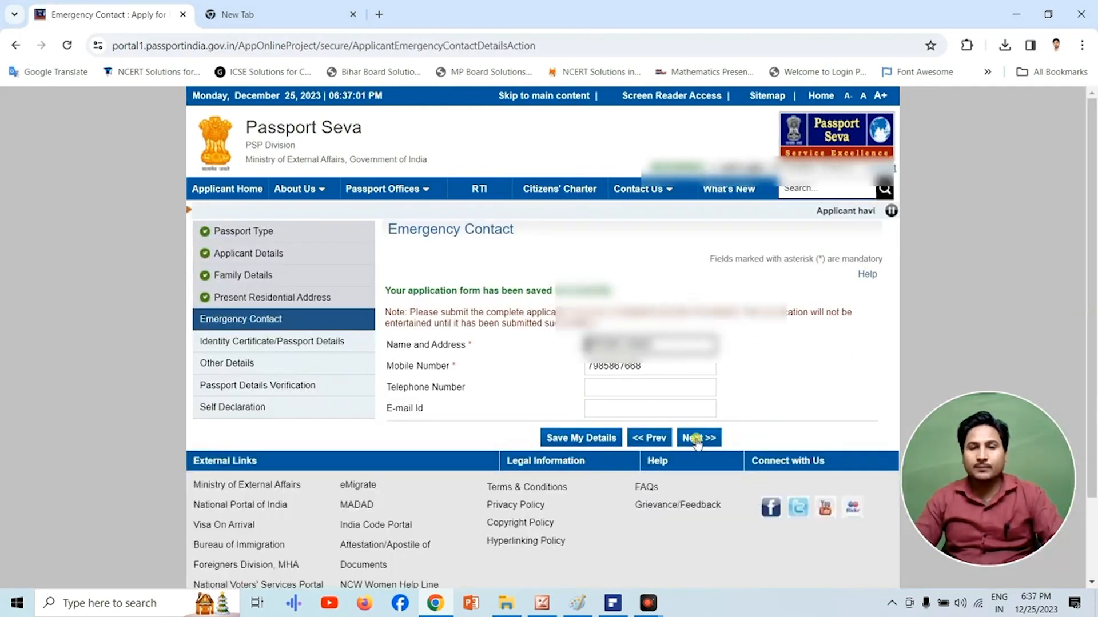
click(690, 438)
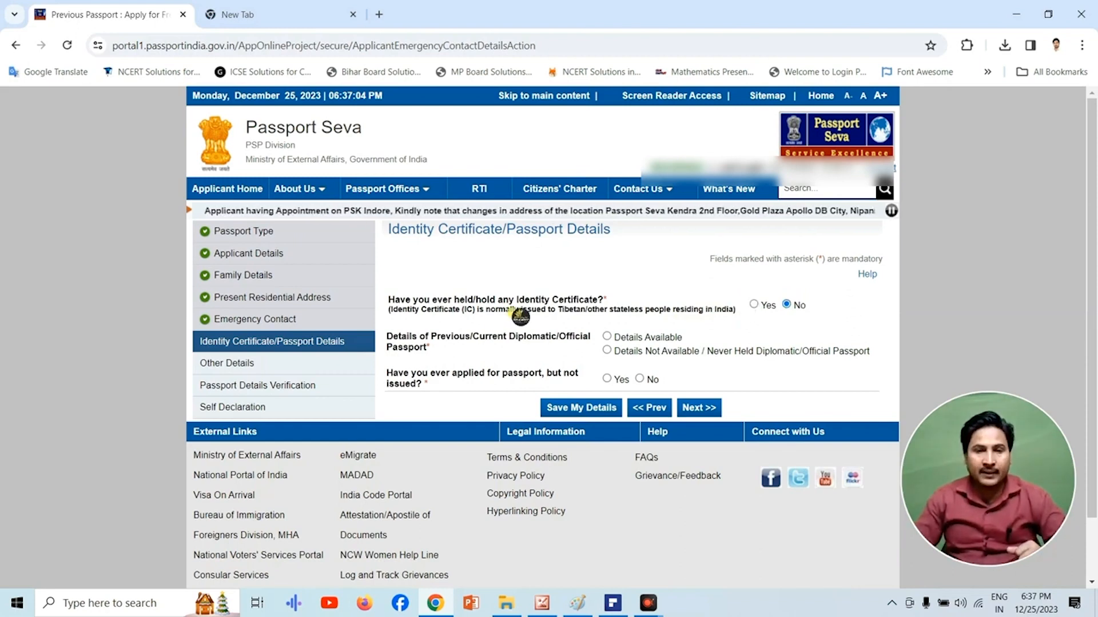
Step: Choose Details Not Available for previous passport and No for applied-but-not-issued, save, and proceed to Other Details
click(607, 338)
click(626, 352)
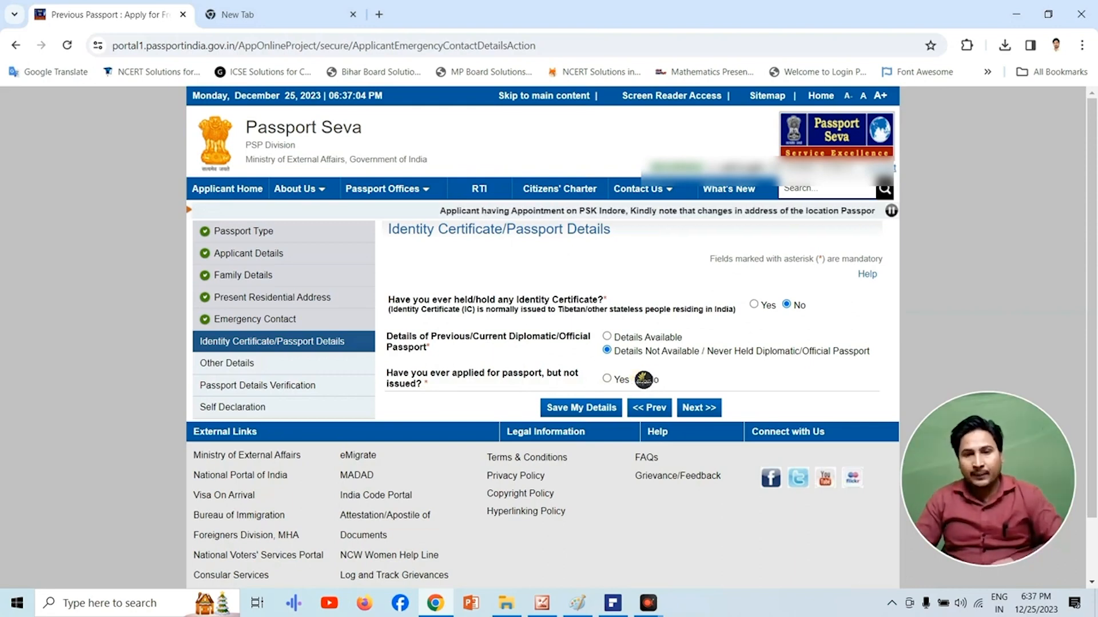
click(654, 379)
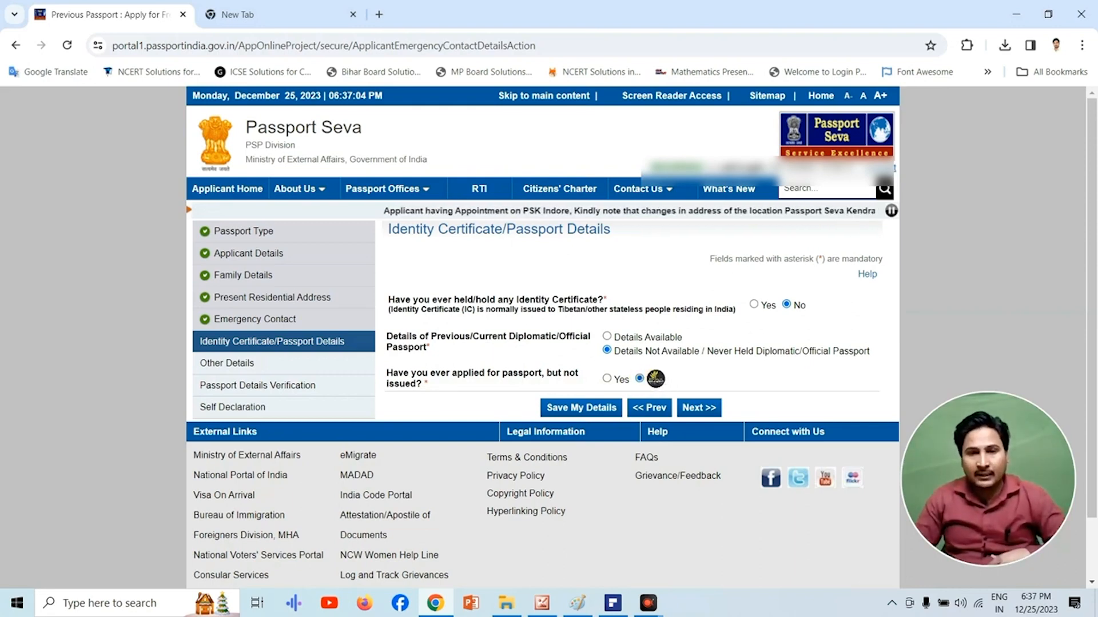
click(580, 408)
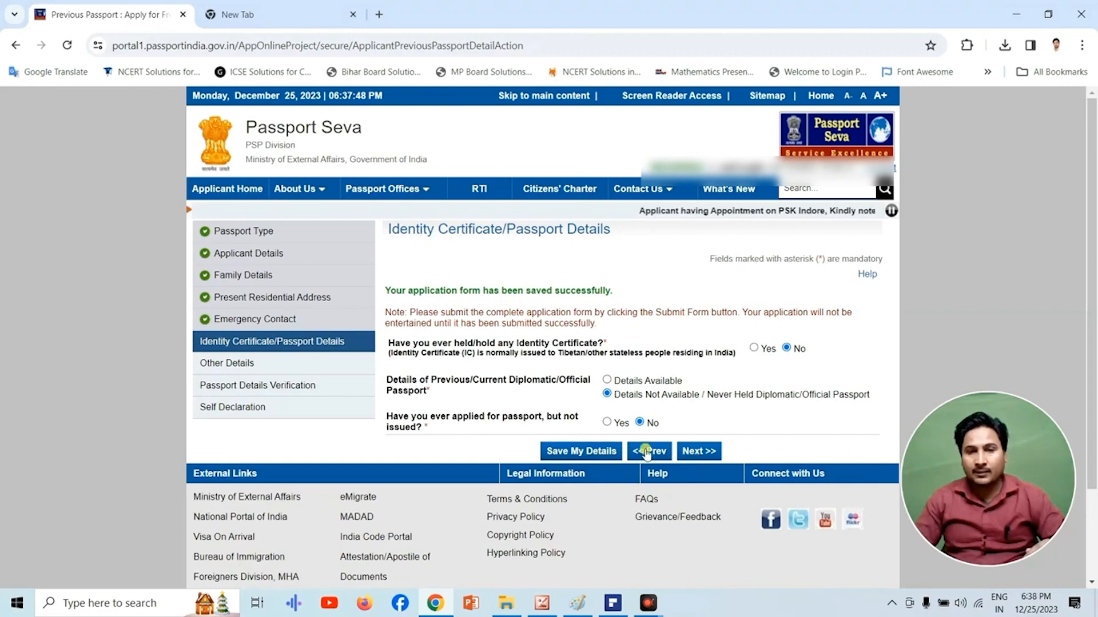
click(701, 452)
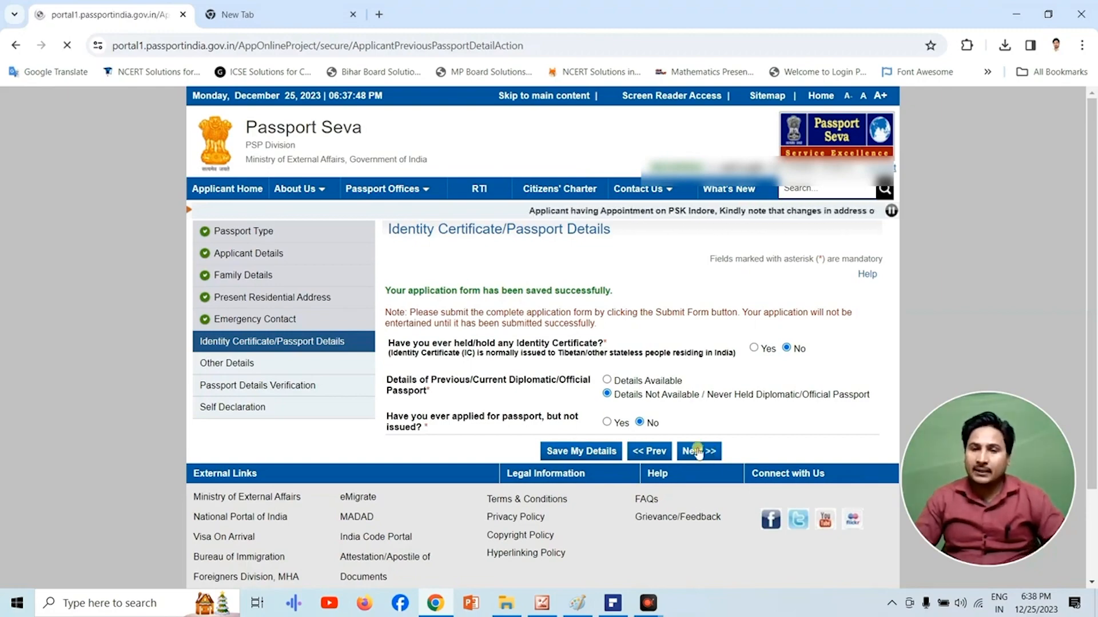
Step: Answer No to all Other Details questions, save, and proceed to Passport Details Verification
scroll(630, 377, down, 6)
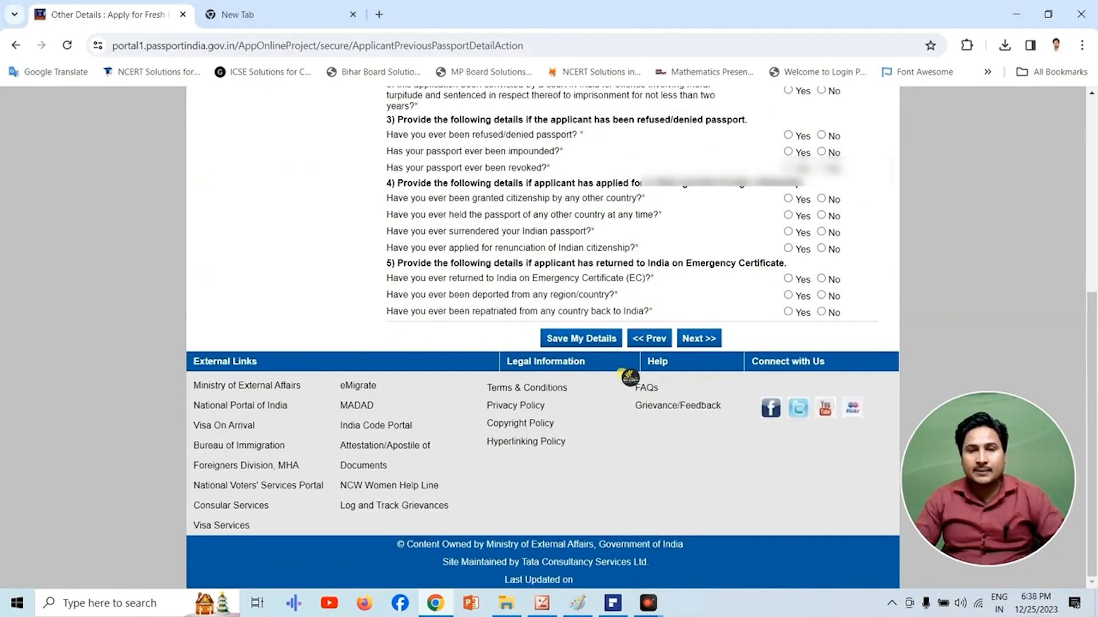
scroll(632, 385, up, 6)
drag(1090, 205, 1080, 271)
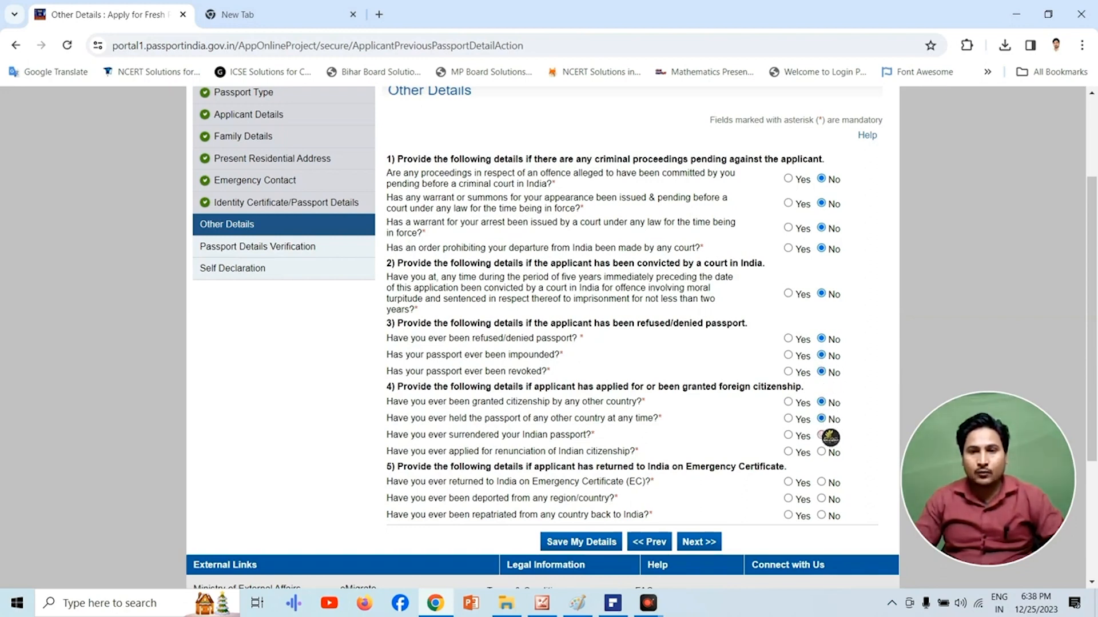
click(823, 483)
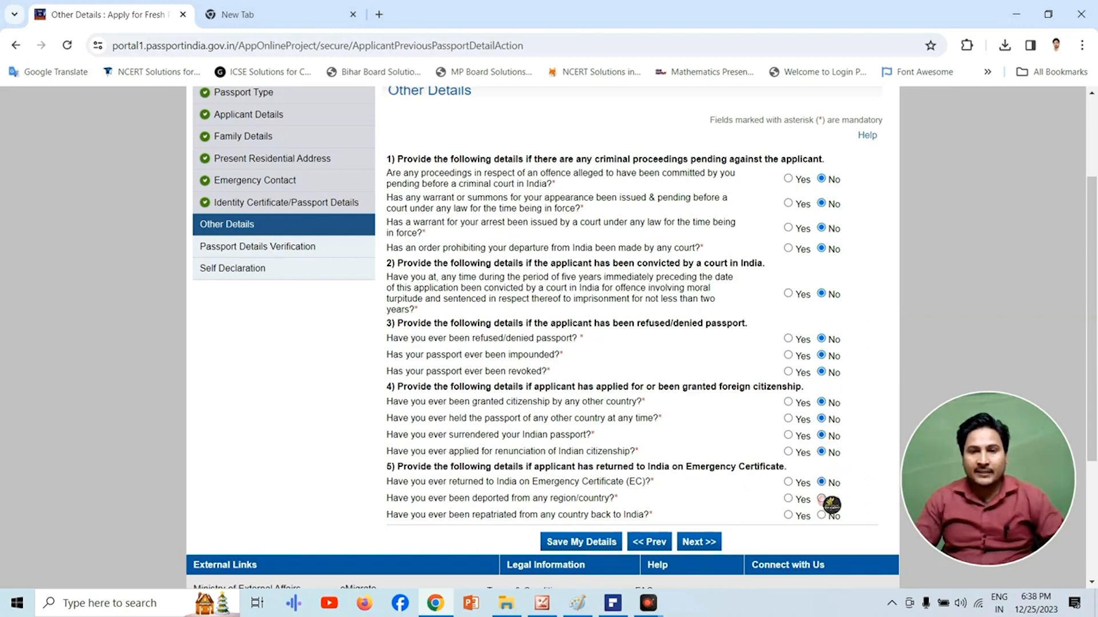
click(823, 516)
scroll(755, 435, down, 3)
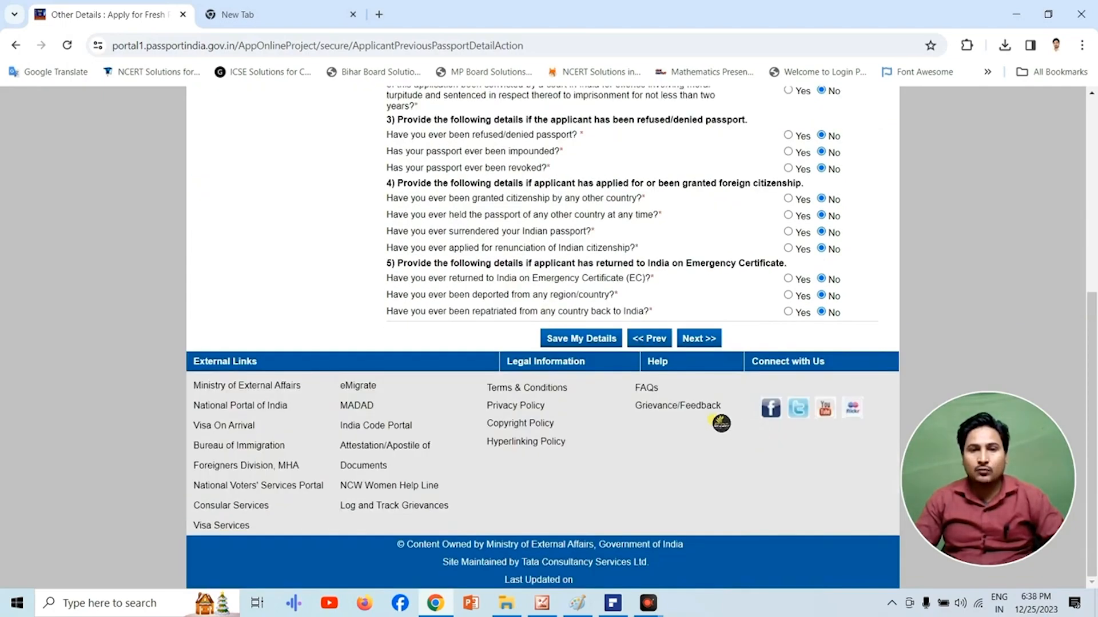
drag(1092, 375, 1092, 259)
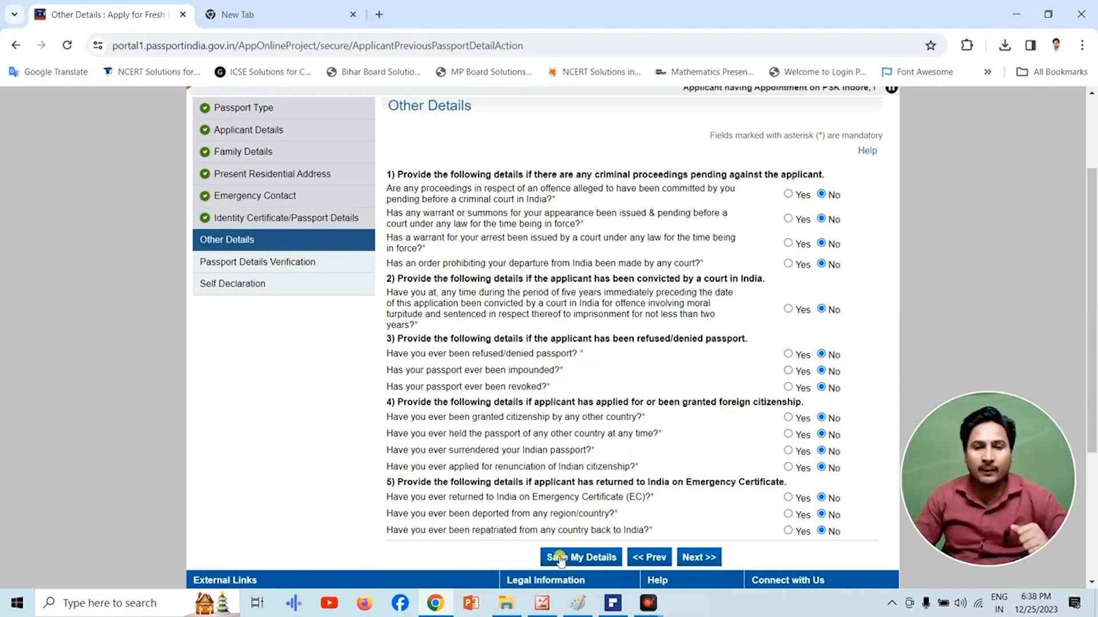
click(577, 558)
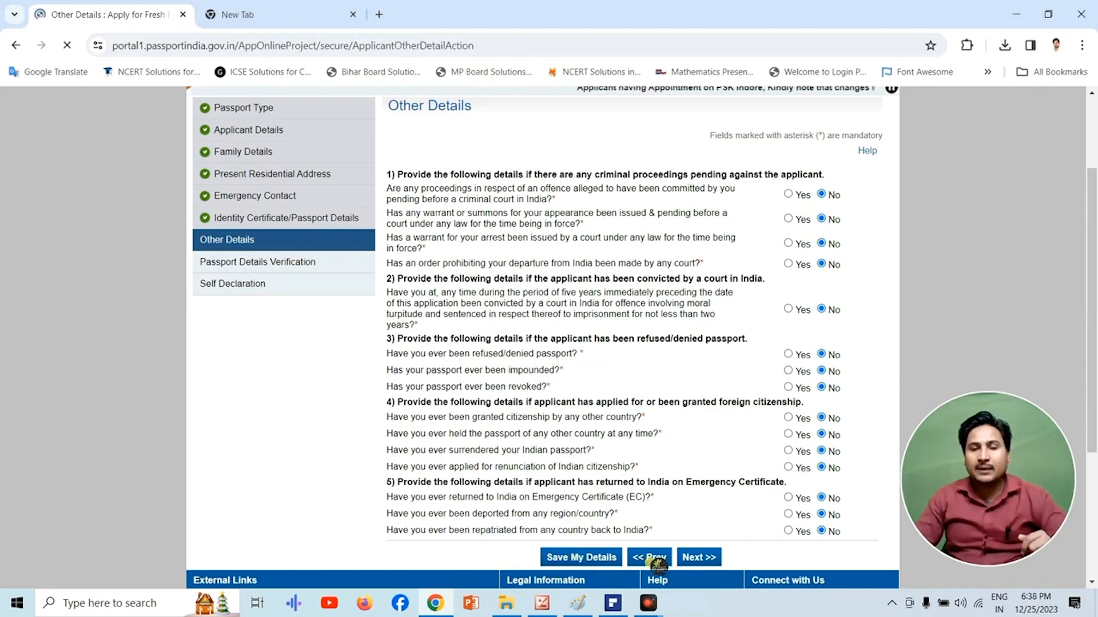
scroll(698, 466, down, 5)
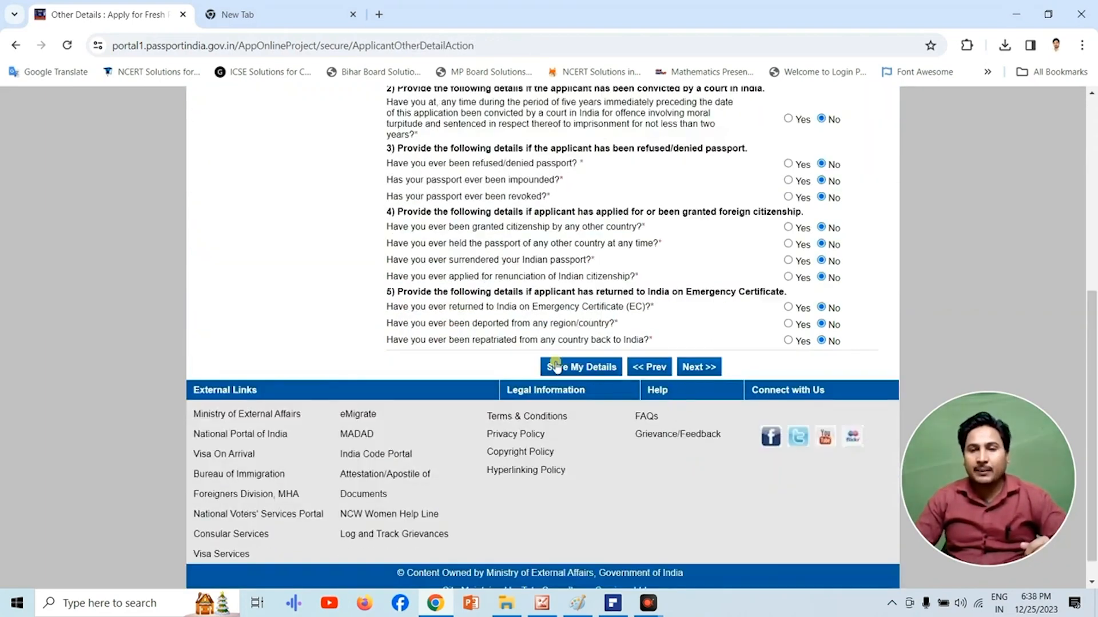
click(696, 365)
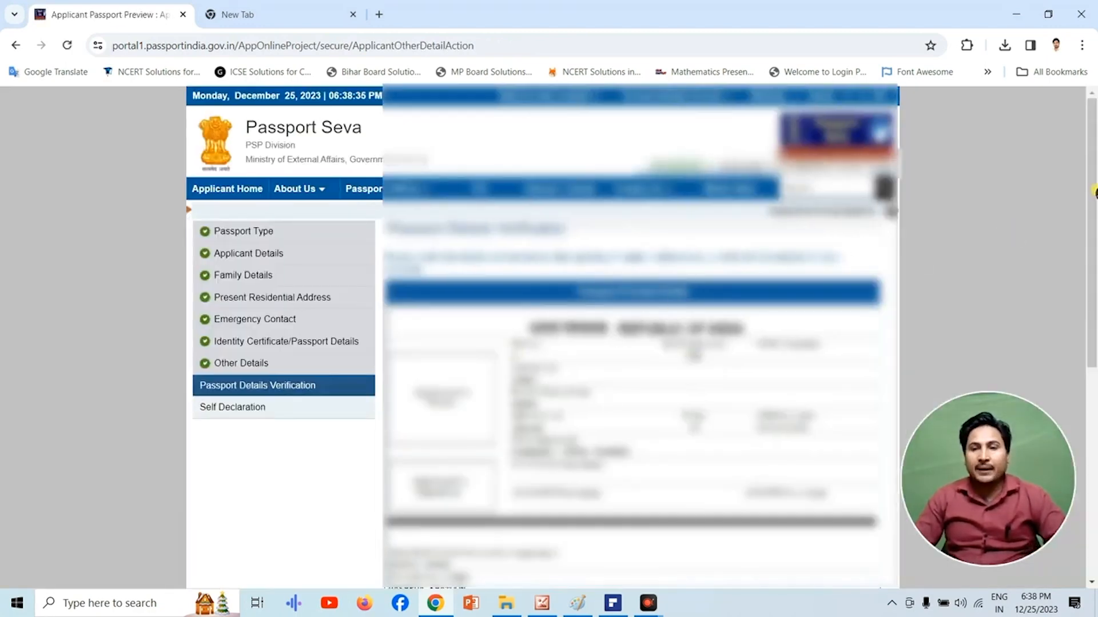
Step: Review the entered details on the Passport Details Verification preview
drag(1093, 193, 1089, 291)
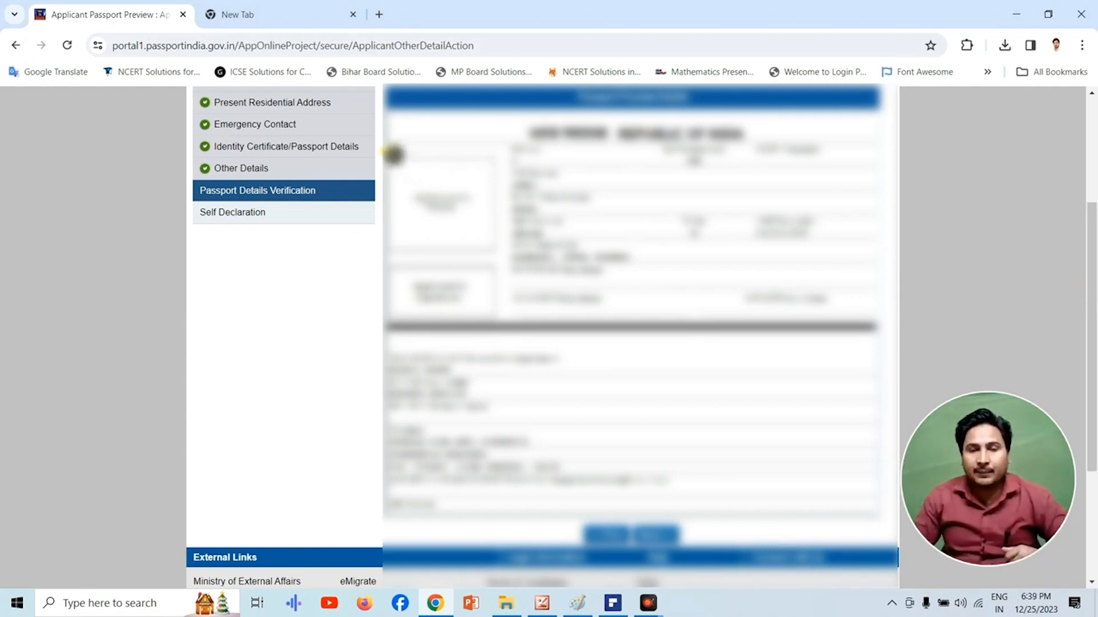
drag(396, 174, 434, 216)
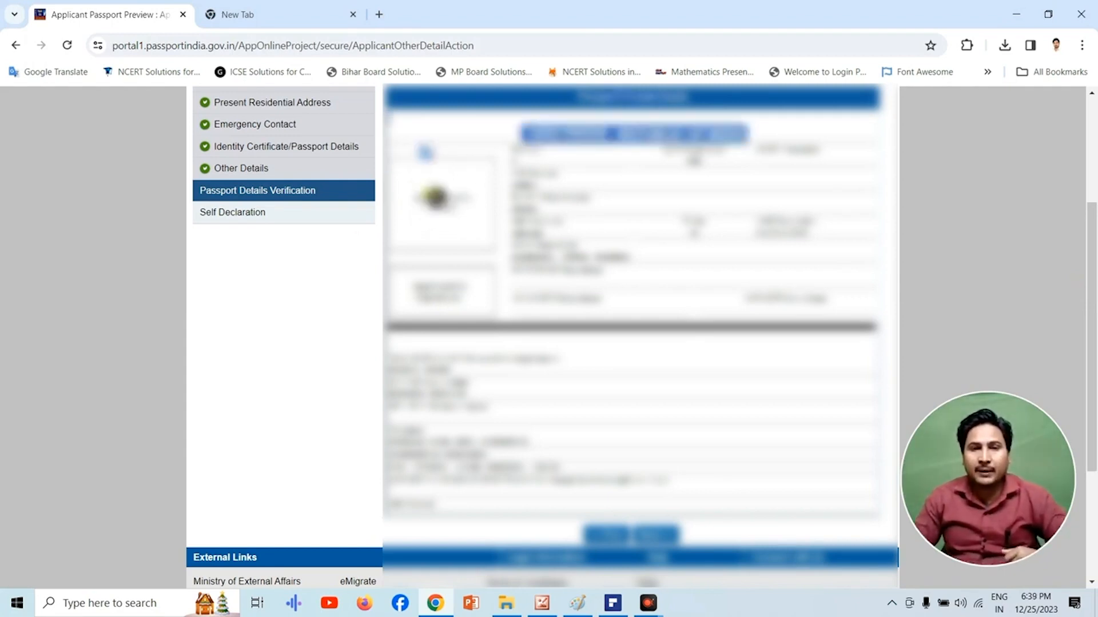
click(482, 144)
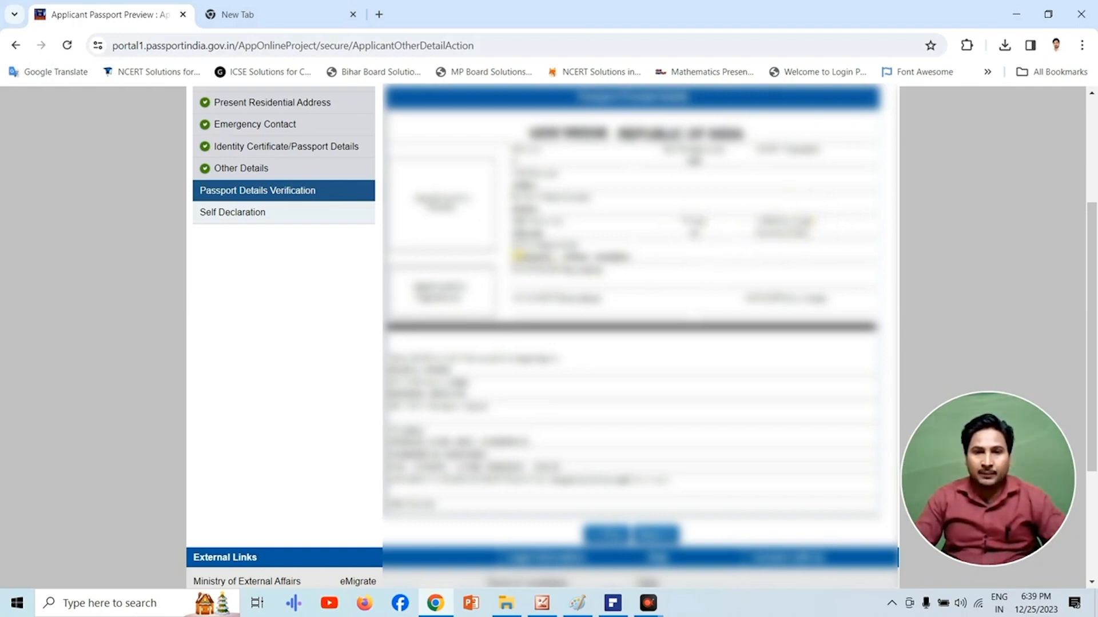
drag(517, 257, 646, 260)
click(558, 259)
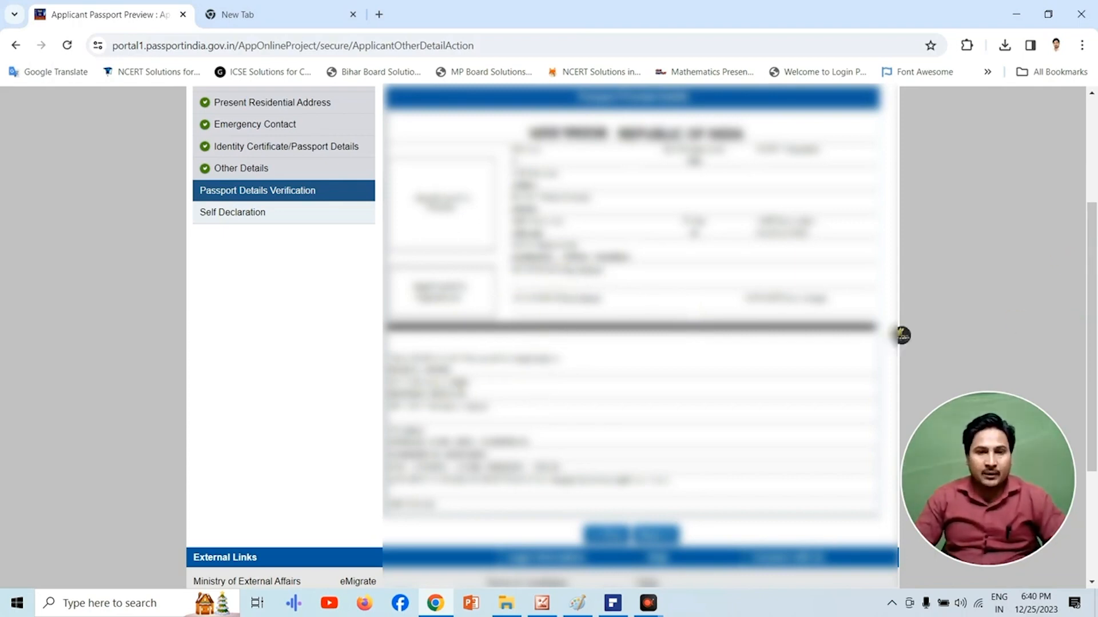
drag(394, 370, 472, 394)
click(423, 425)
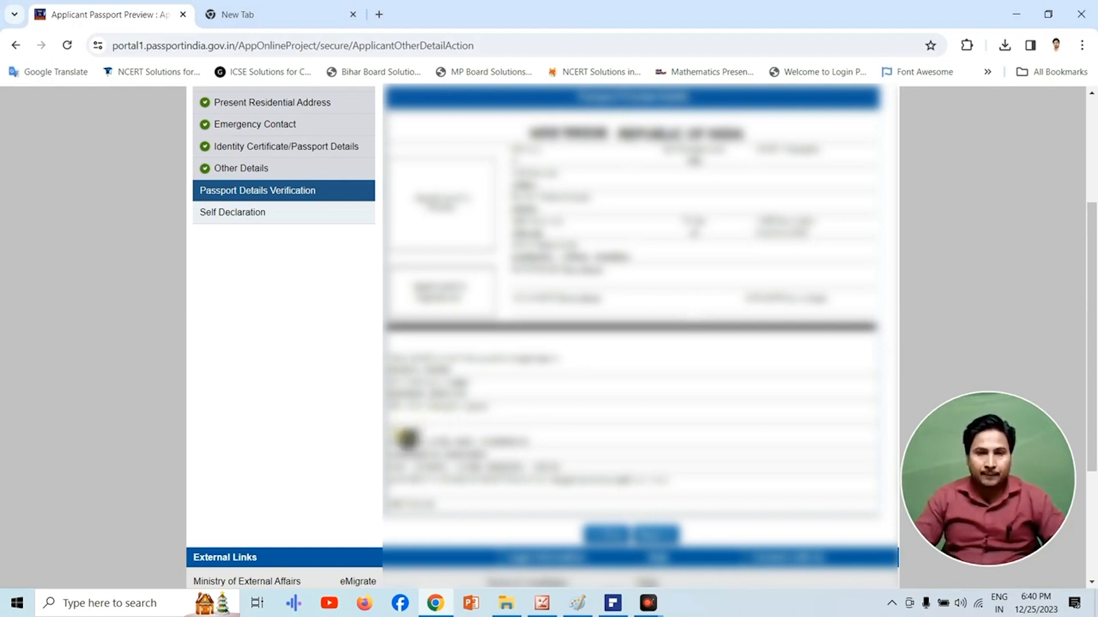
drag(391, 442, 529, 442)
click(556, 441)
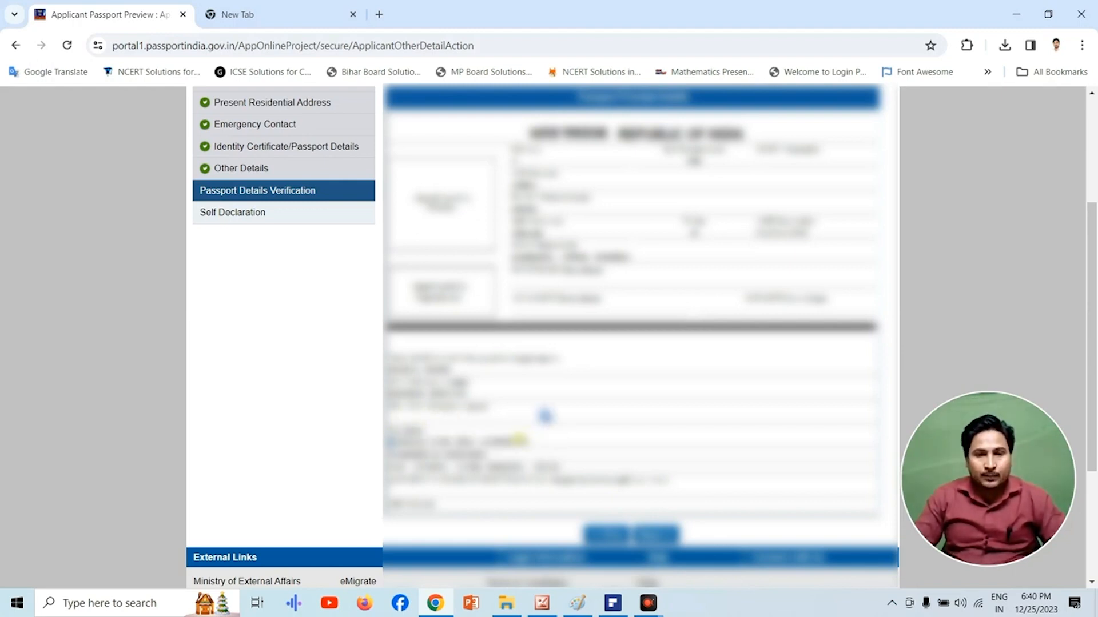
drag(391, 442, 527, 442)
triple_click(479, 454)
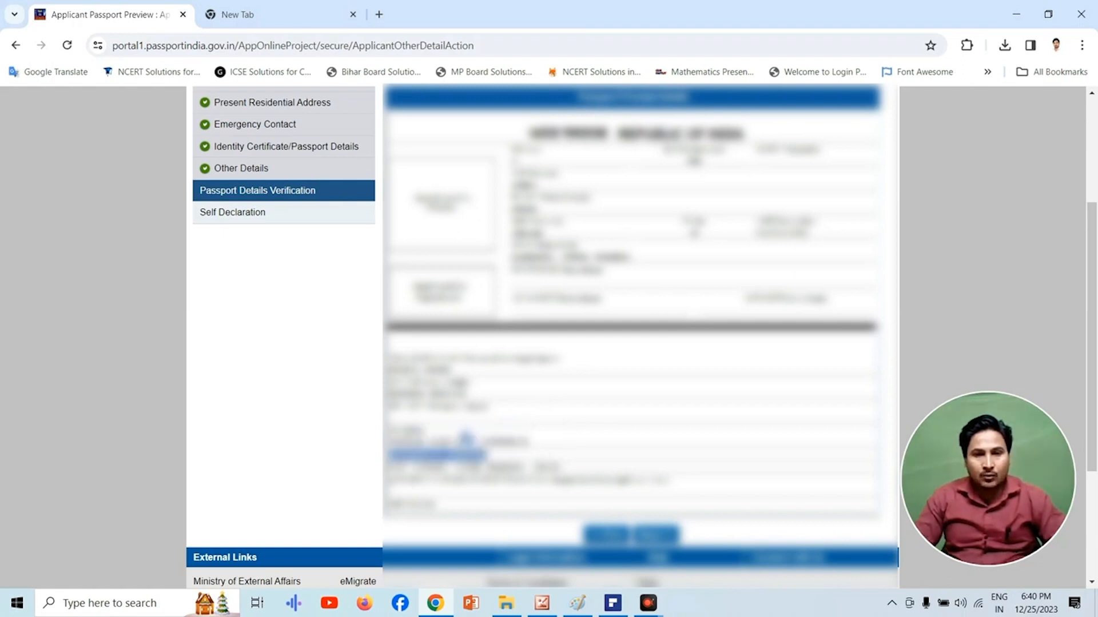
double_click(461, 467)
triple_click(463, 467)
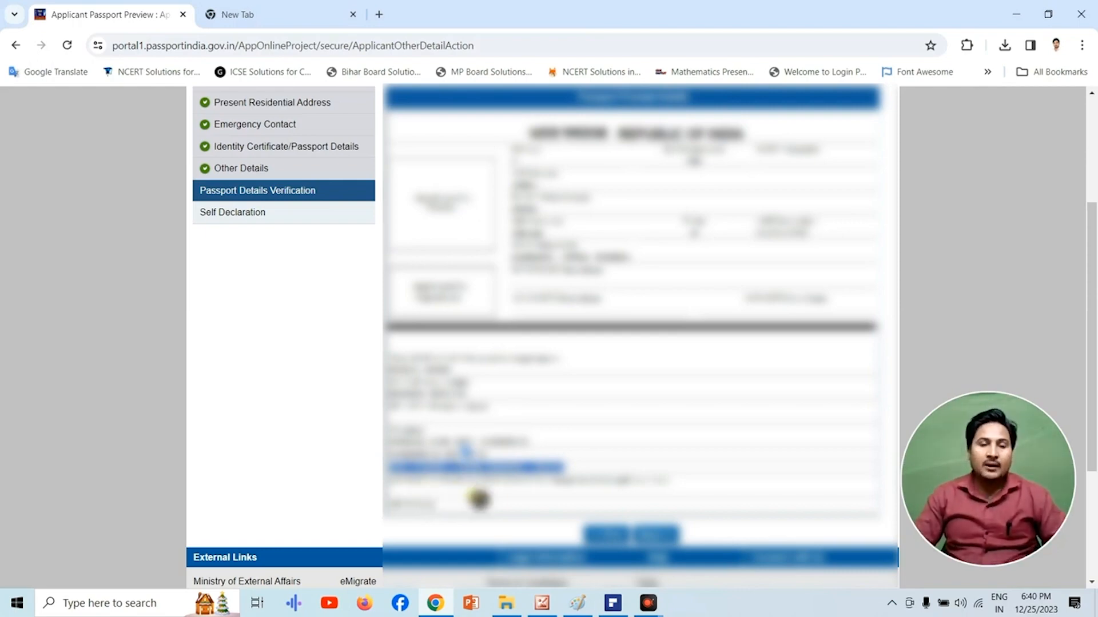
Step: Continue to Self Declaration and choose PAN Card issued by the Income Tax Department as the proof of birth
click(472, 507)
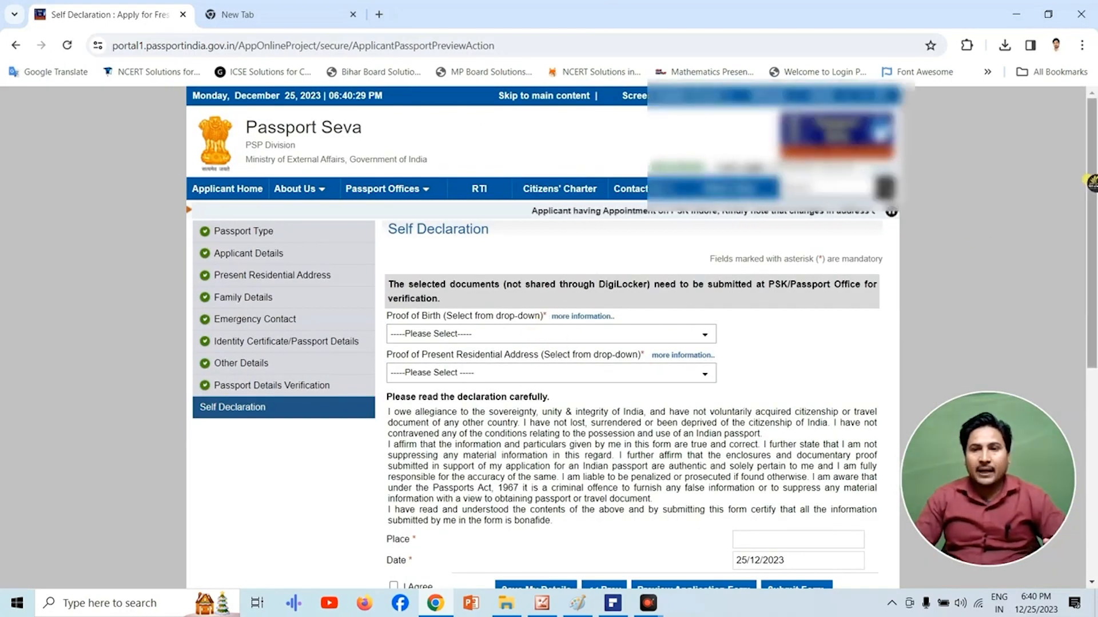
scroll(1089, 259, down, 2)
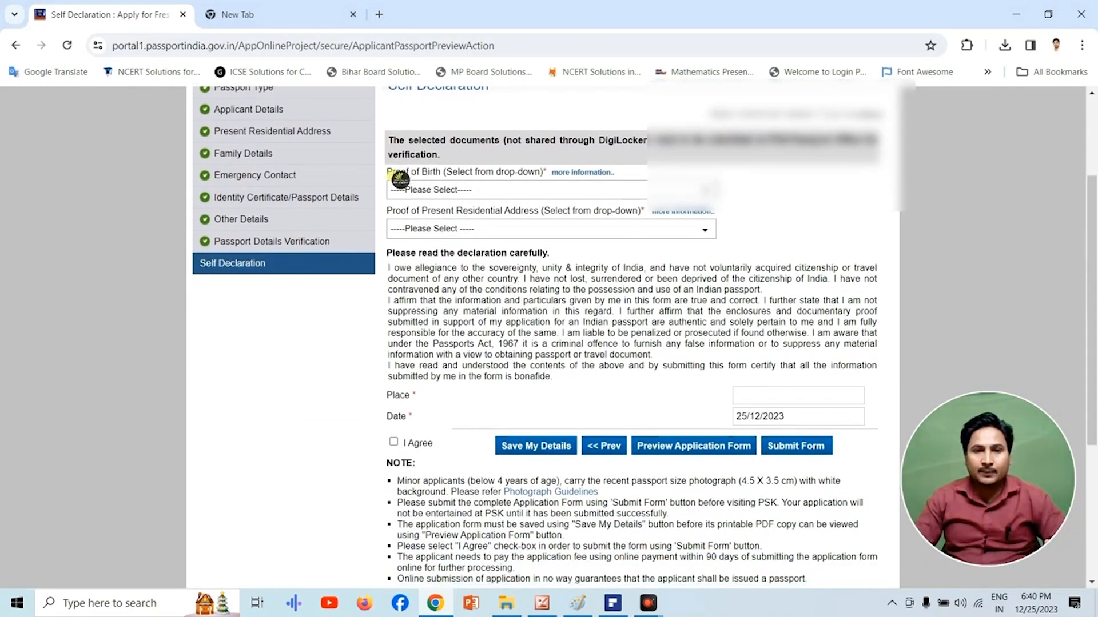
click(700, 193)
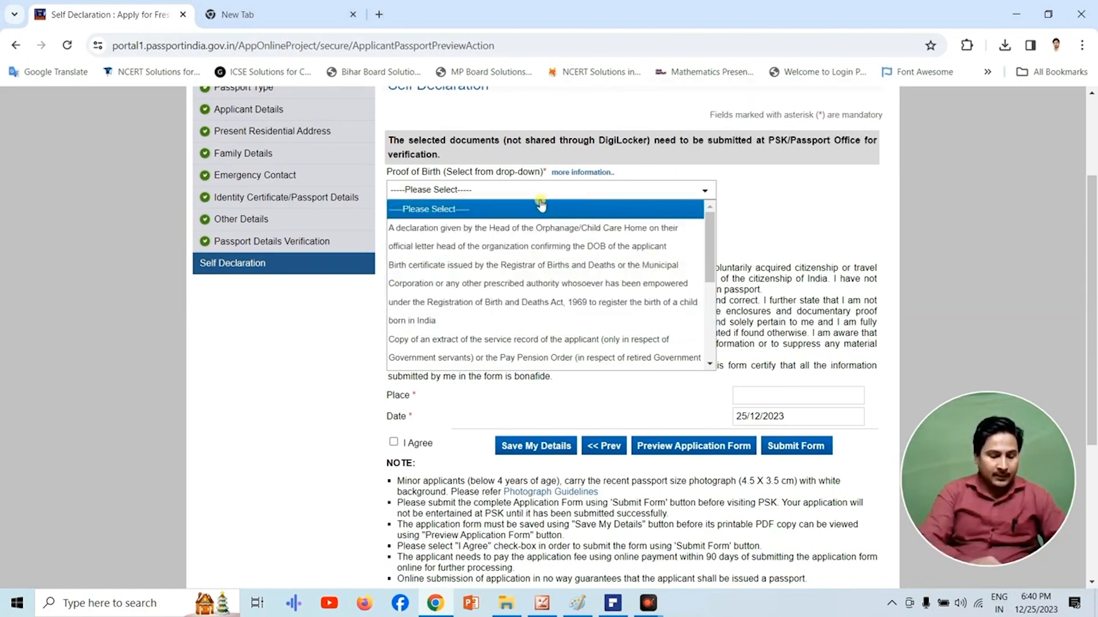
key(Down)
key(Return)
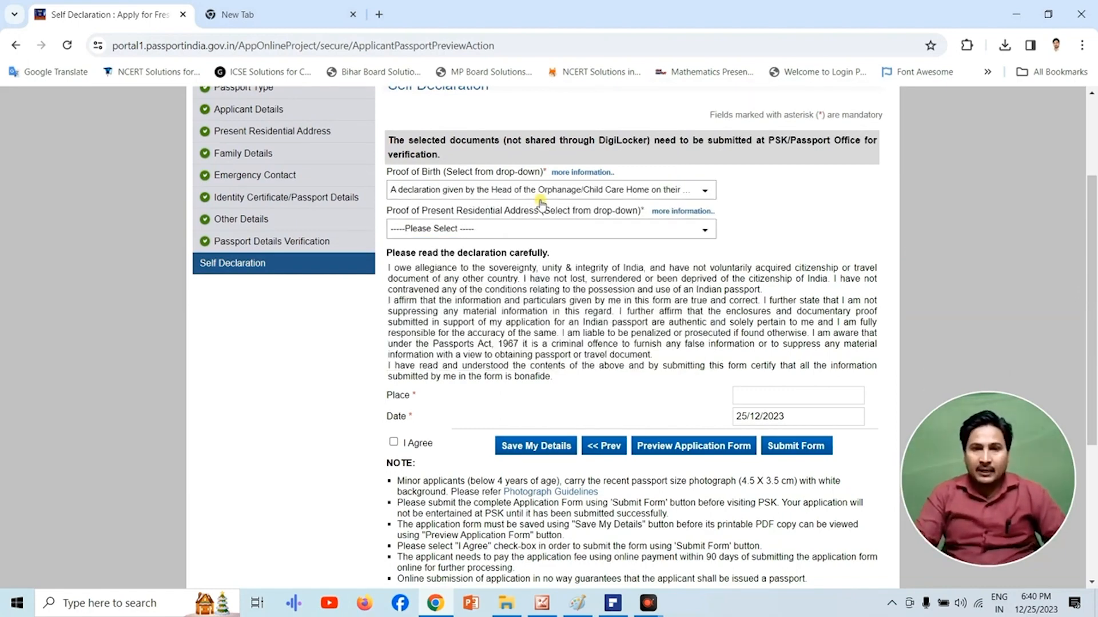
click(603, 194)
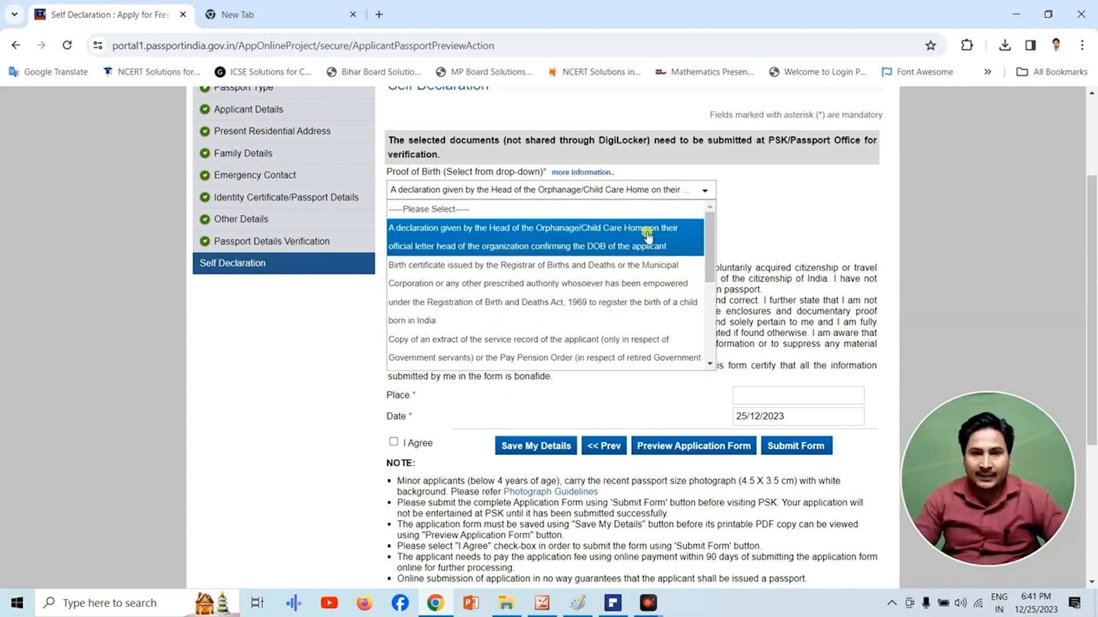
drag(709, 243, 692, 324)
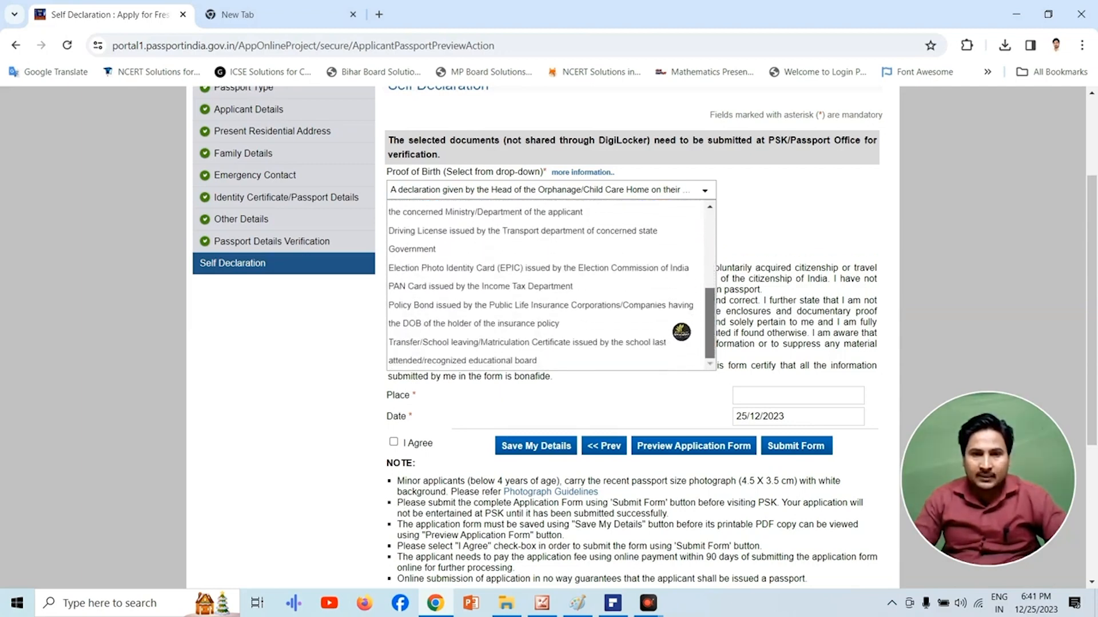
scroll(598, 316, up, 5)
scroll(602, 333, down, 5)
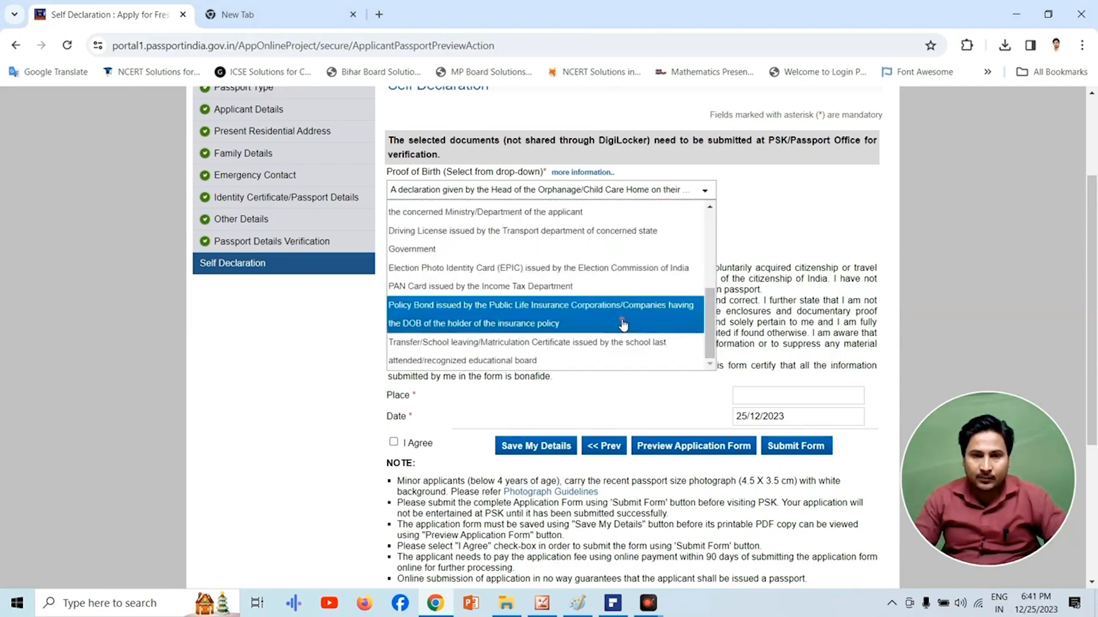
scroll(601, 320, down, 4)
scroll(593, 298, up, 5)
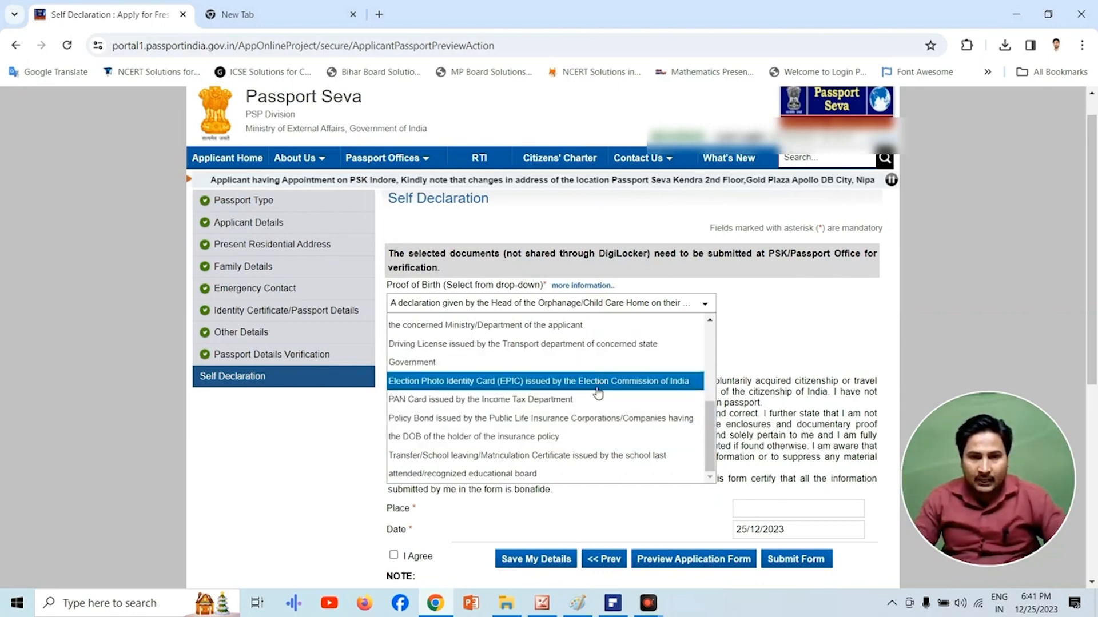
scroll(593, 355, up, 5)
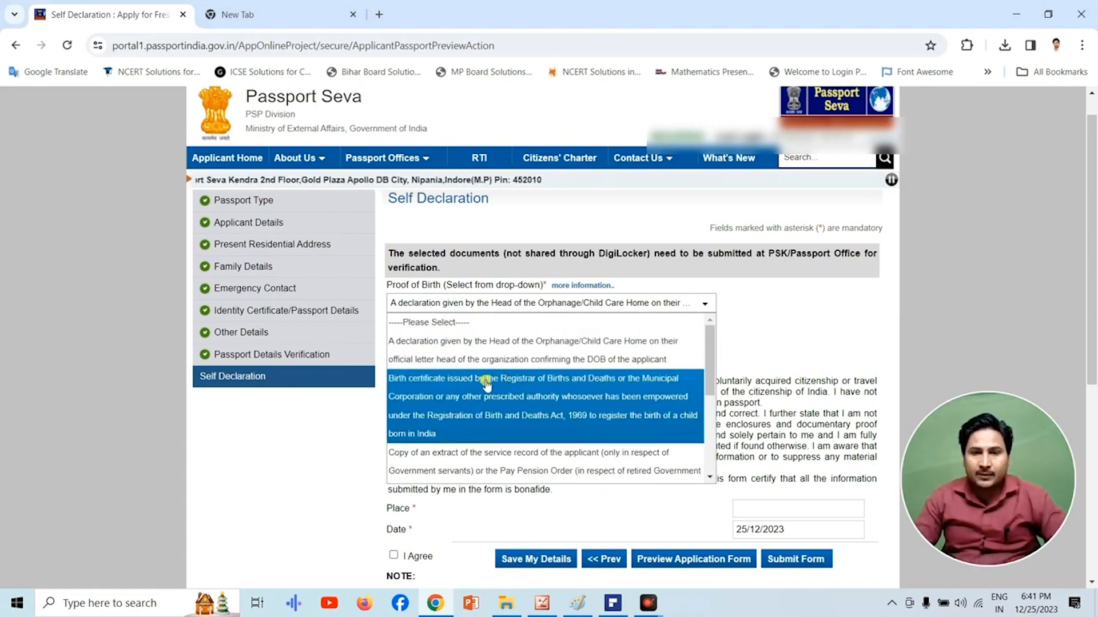
drag(709, 352, 710, 426)
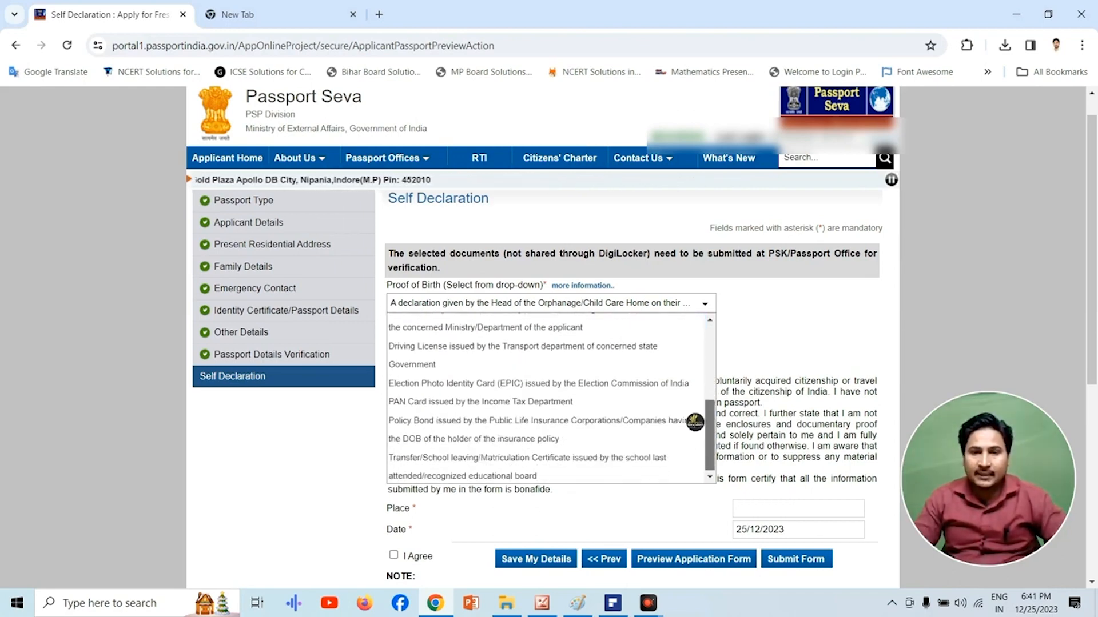
click(455, 400)
Step: Set the proof of present residential address to Electors Photo Identity Card (EPIC)
click(590, 359)
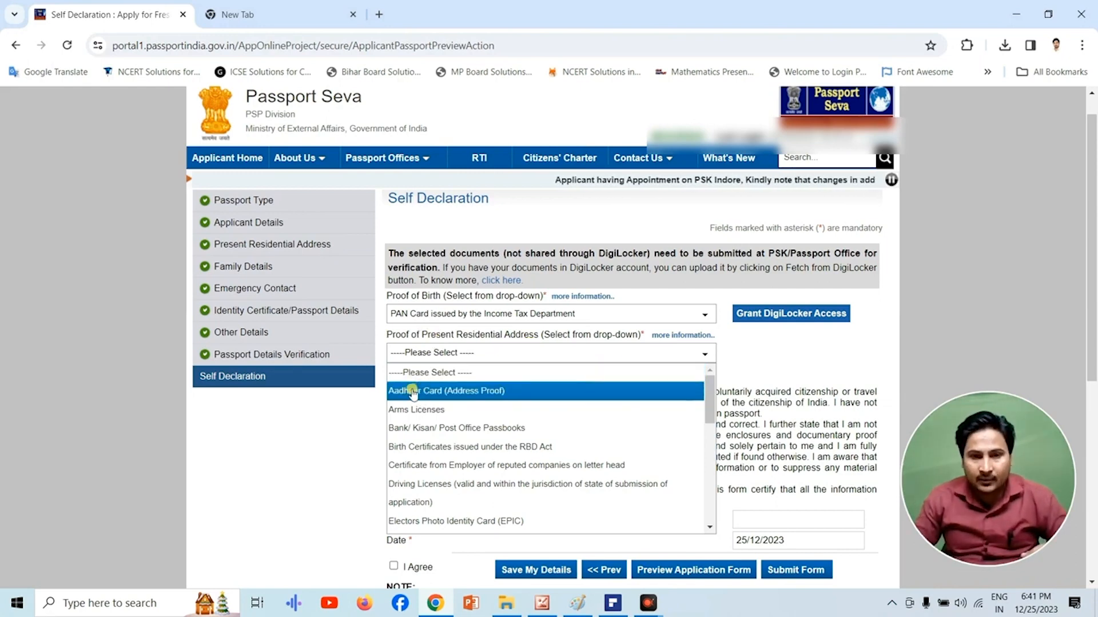
click(473, 395)
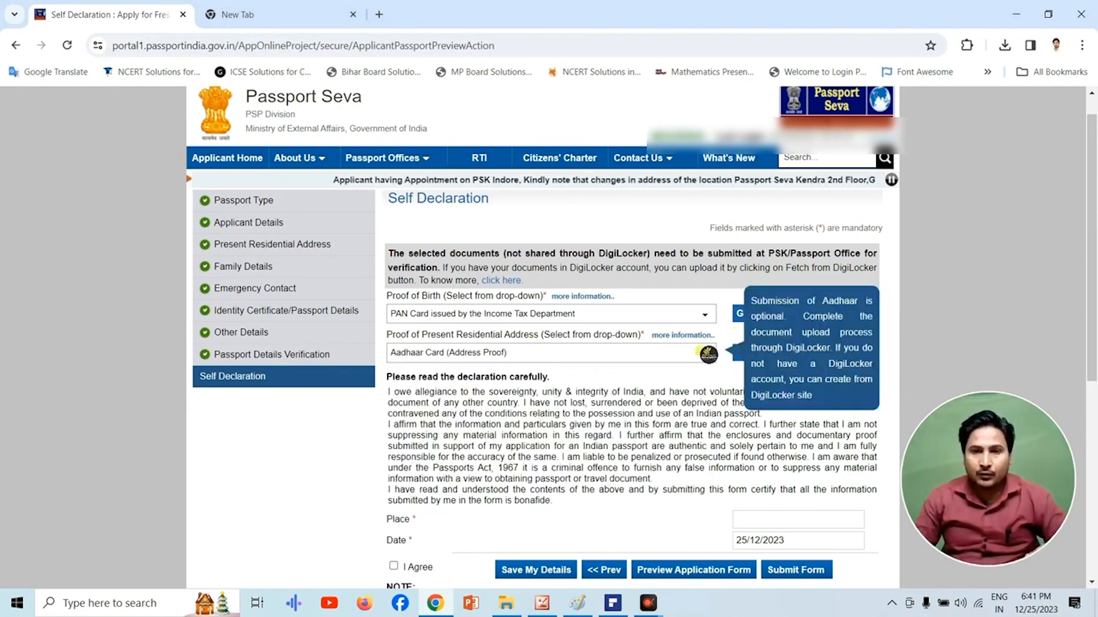
click(705, 314)
click(725, 297)
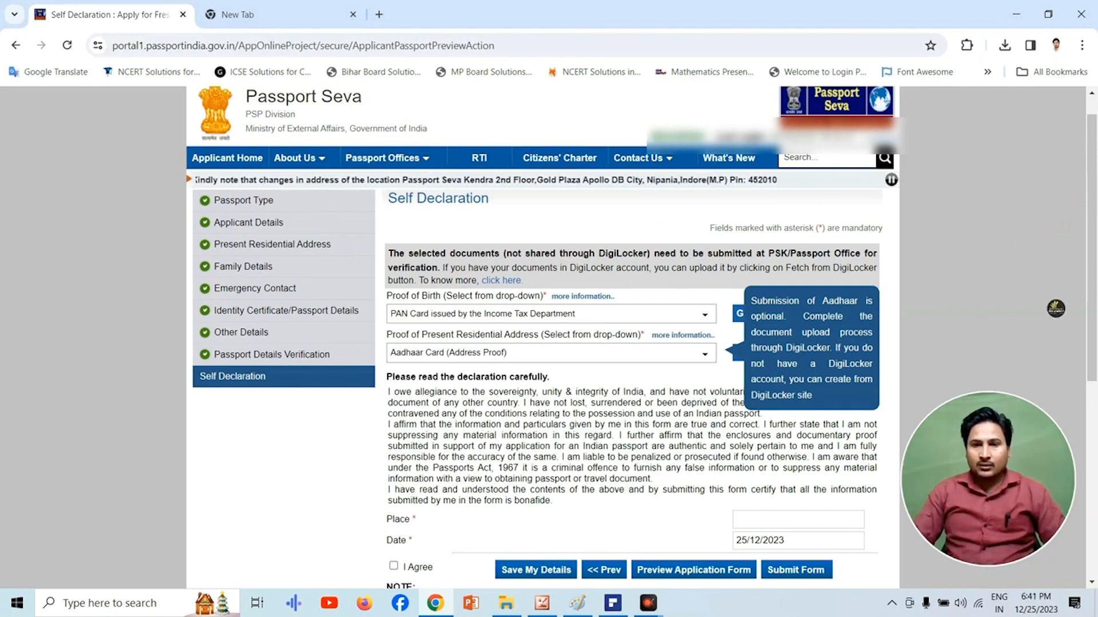
click(735, 519)
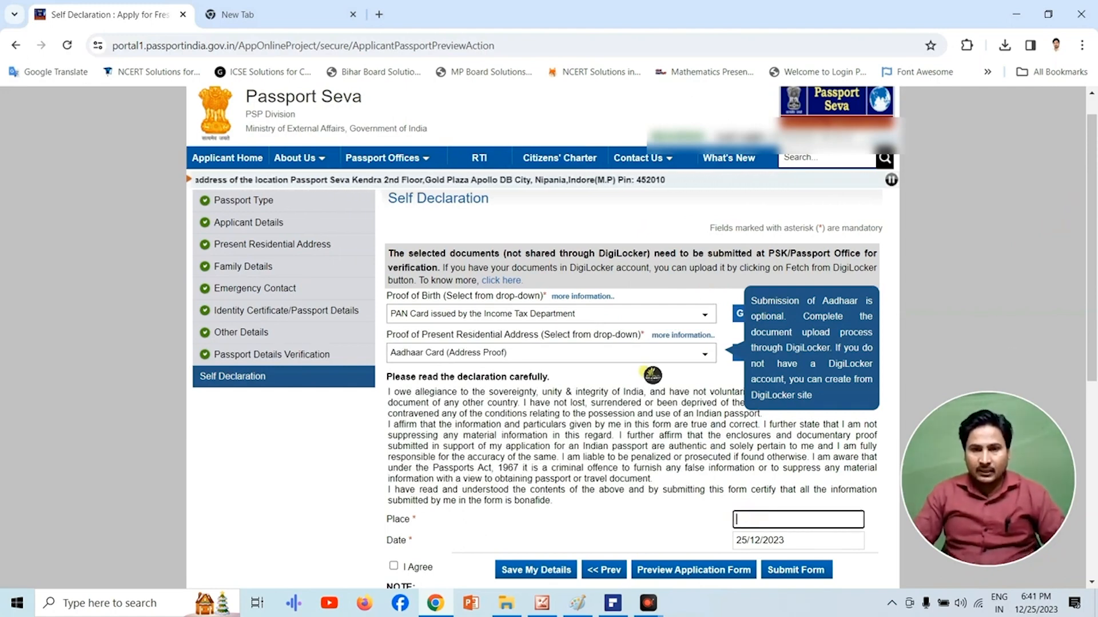
click(656, 359)
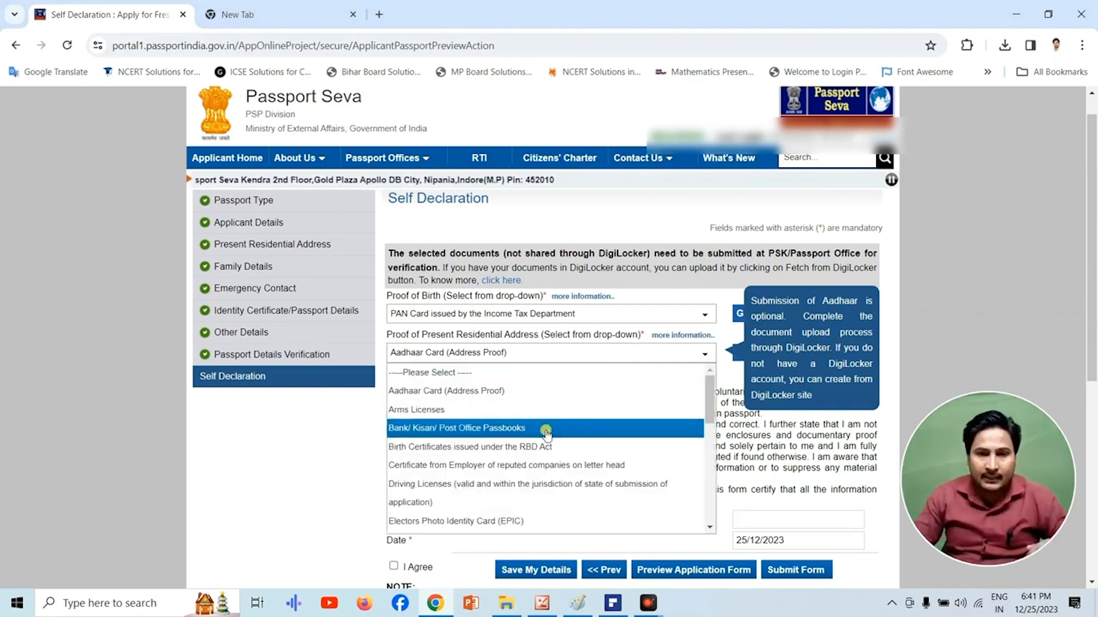
click(505, 521)
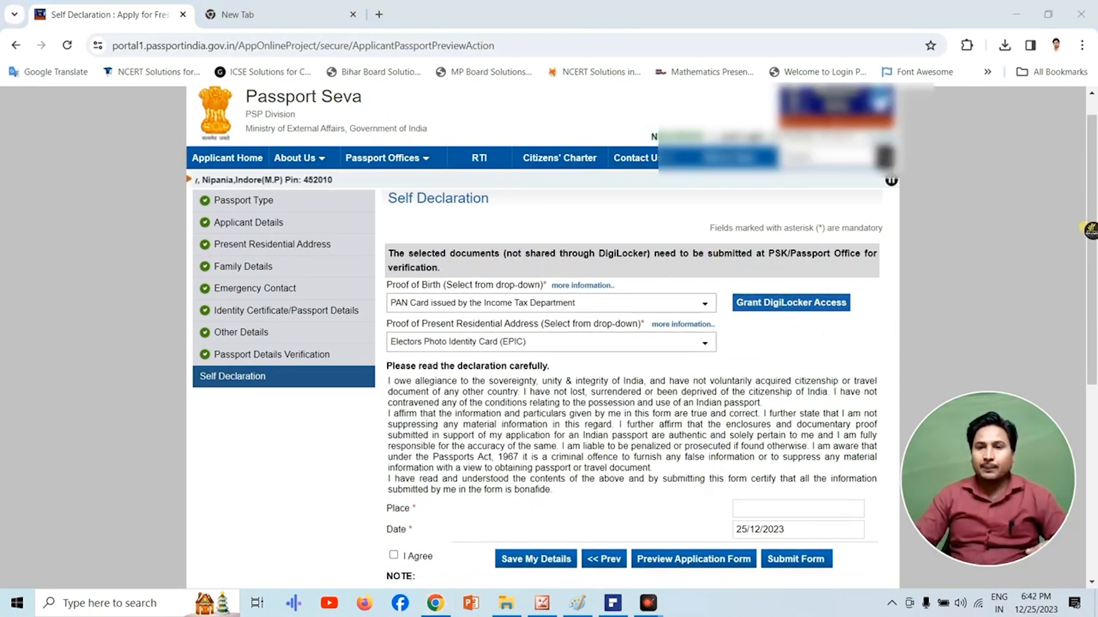
Step: Enter AZAMGARH as the place and tick the I Agree declaration
drag(1091, 234, 1087, 309)
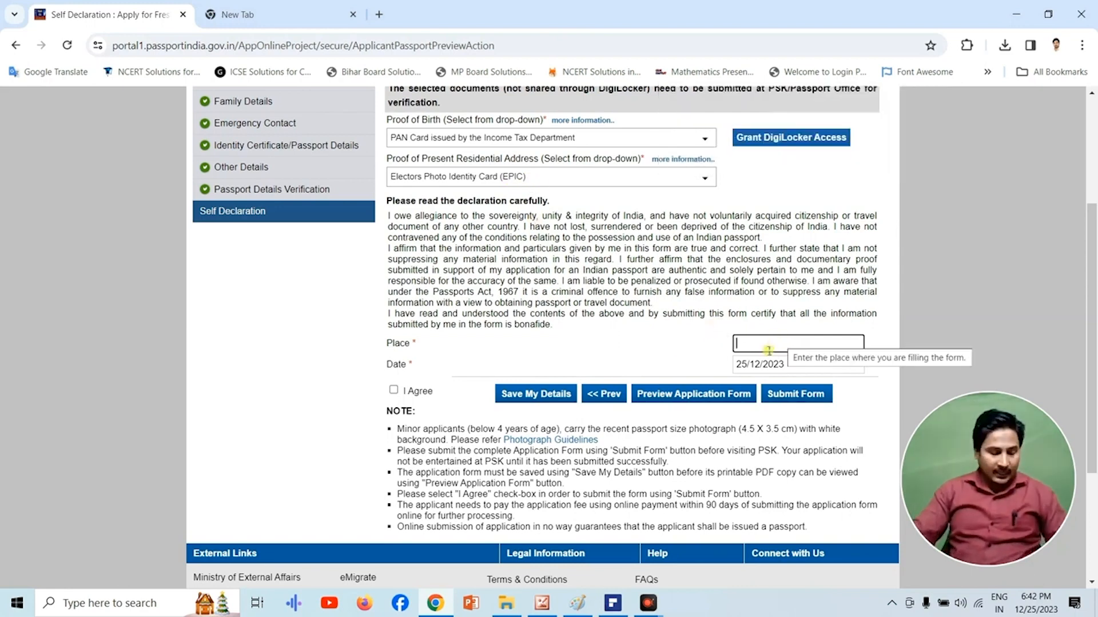
text(AZAMGARH)
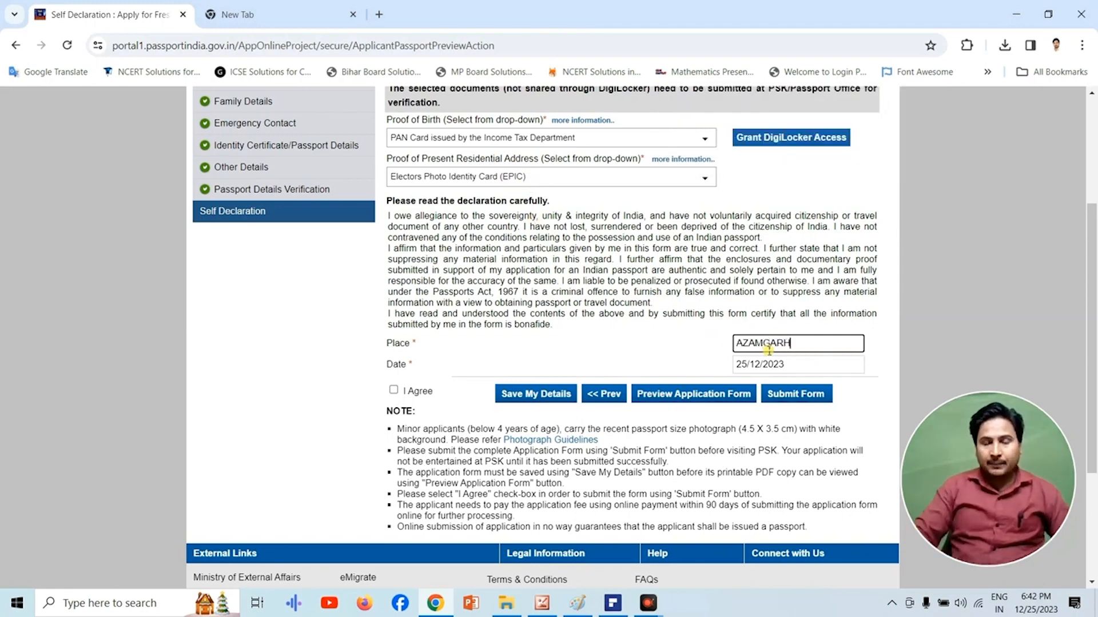
click(397, 391)
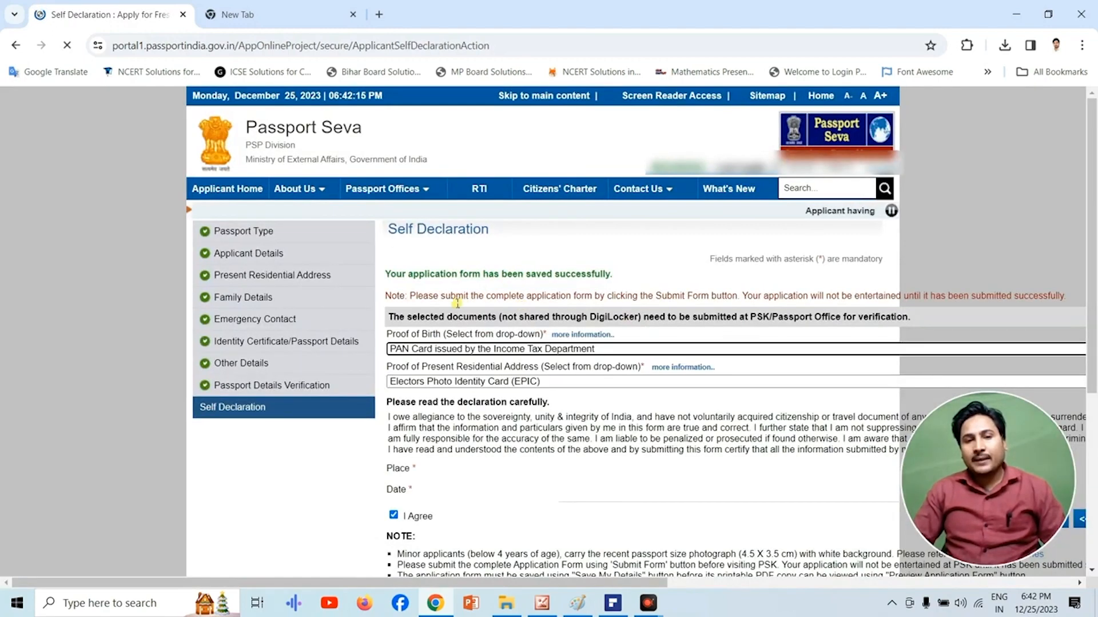
Step: Submit the completed application form
scroll(576, 356, down, 5)
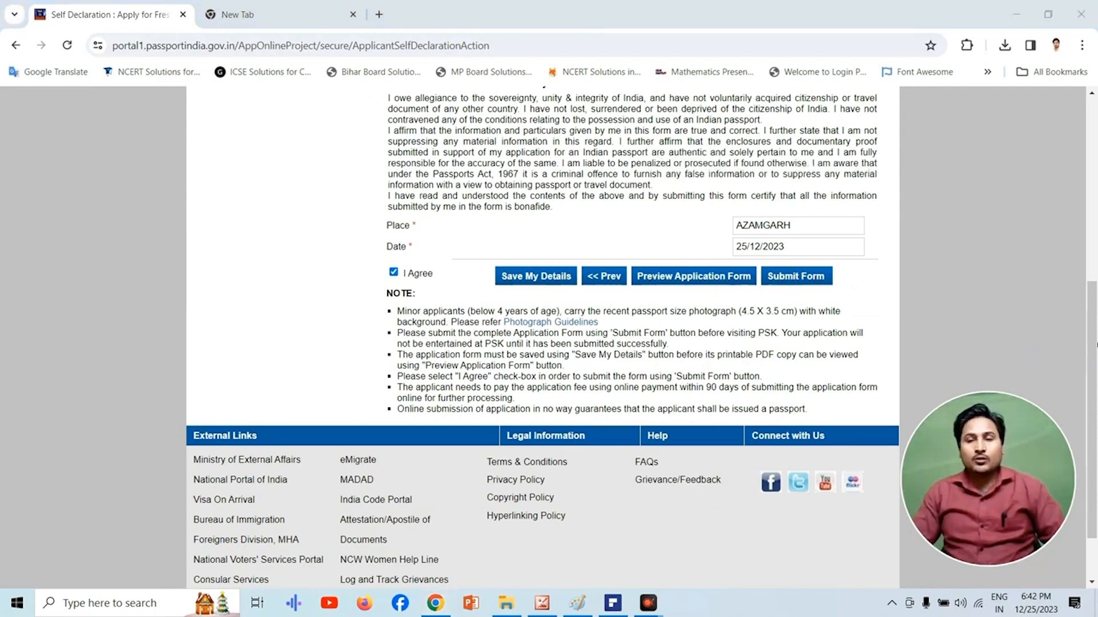
click(784, 280)
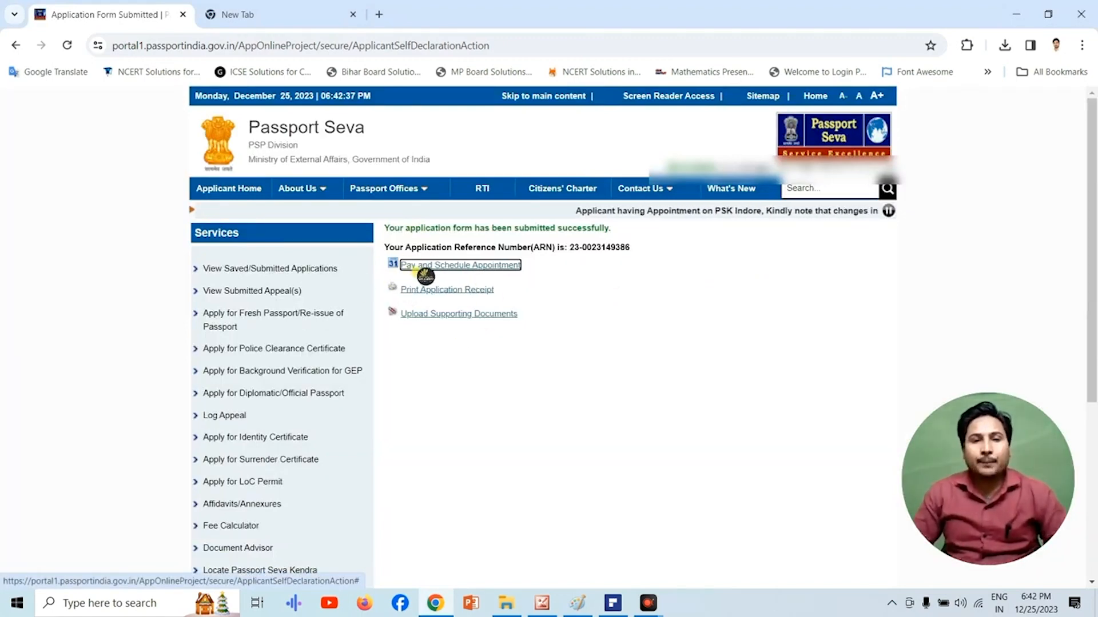
Step: Open Pay and Schedule Appointment, choose the State Bank MOPS online payment mode, and continue
click(466, 269)
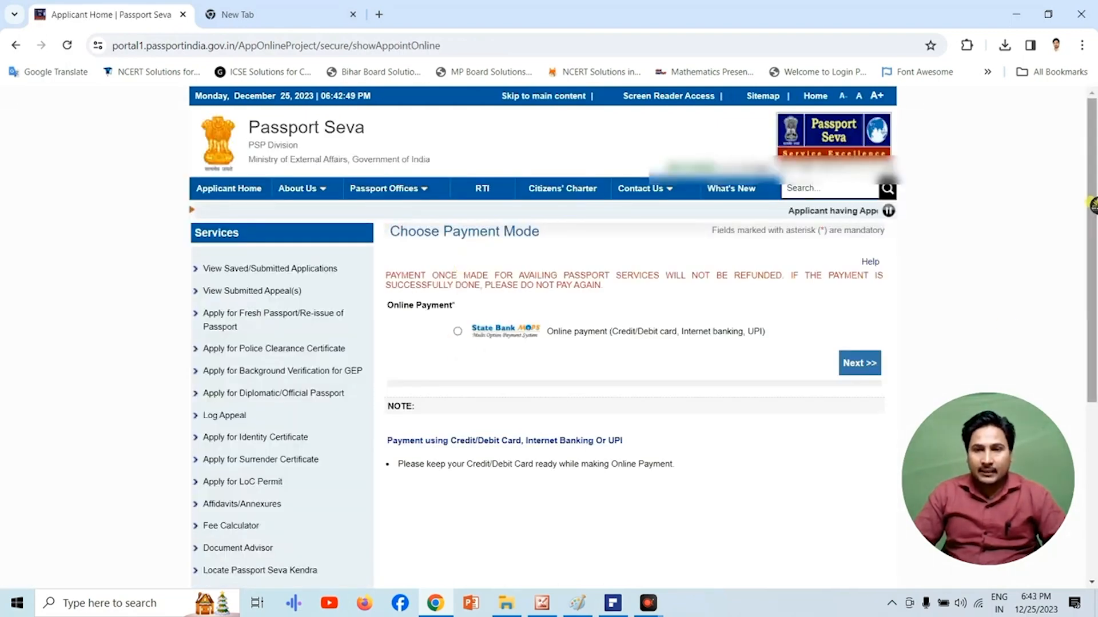
drag(1092, 223, 1093, 265)
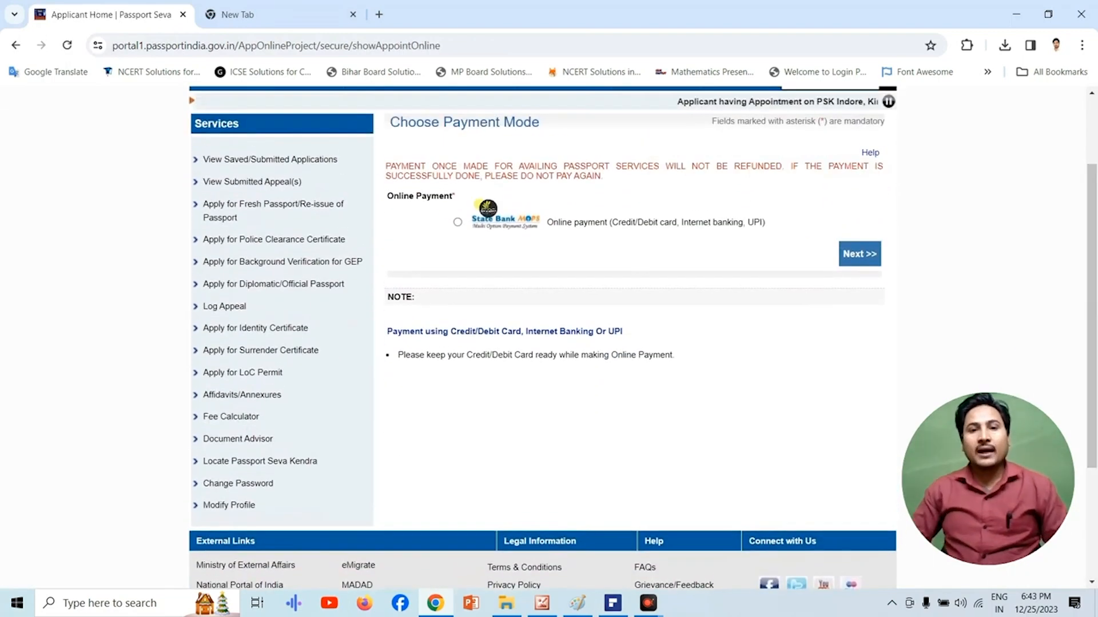
click(458, 222)
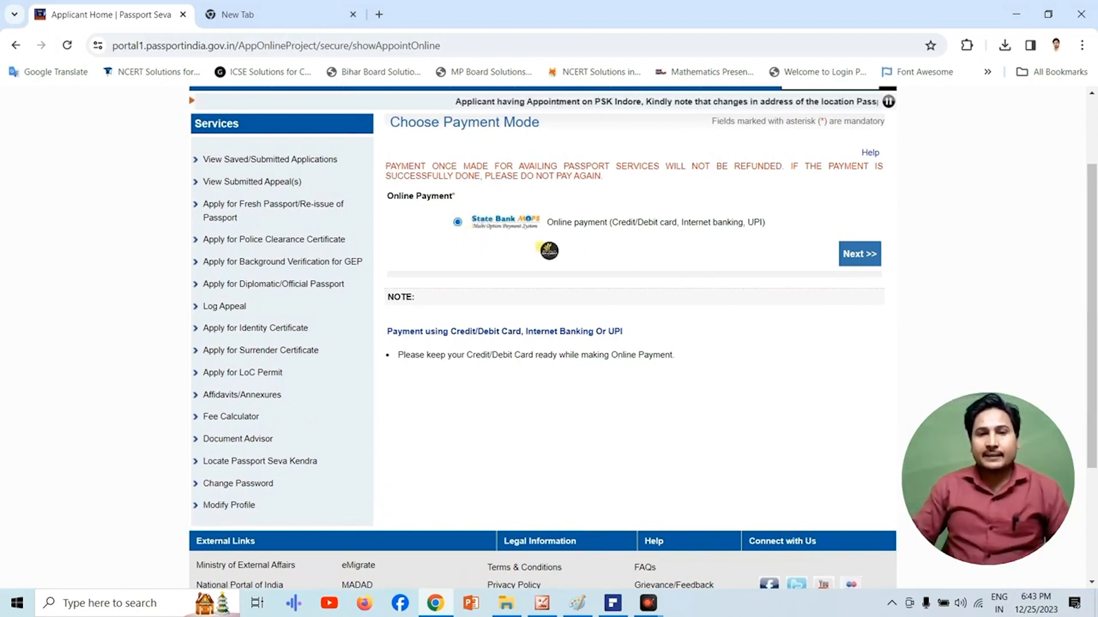
click(843, 257)
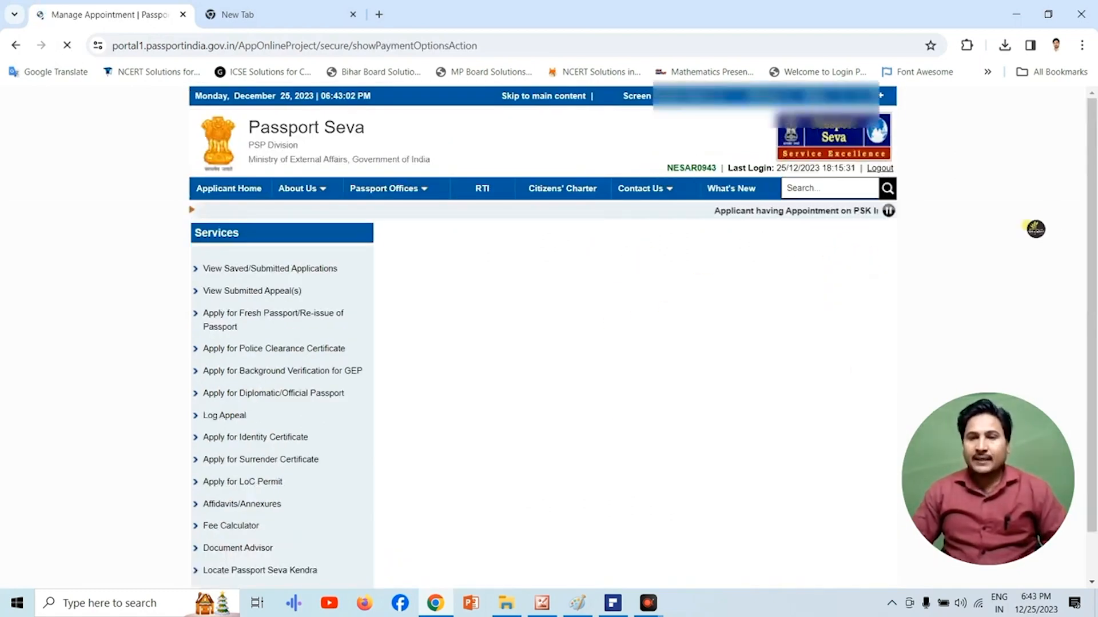
Step: Review the applicant details on the Schedule Appointment page and continue
scroll(1046, 252, down, 1)
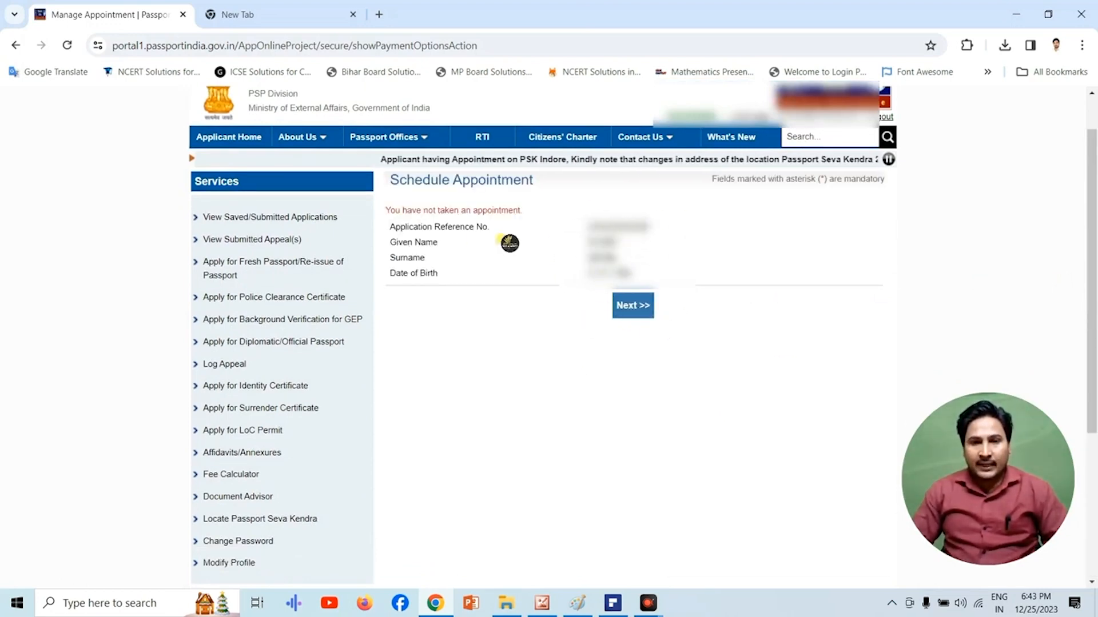
drag(439, 227, 691, 225)
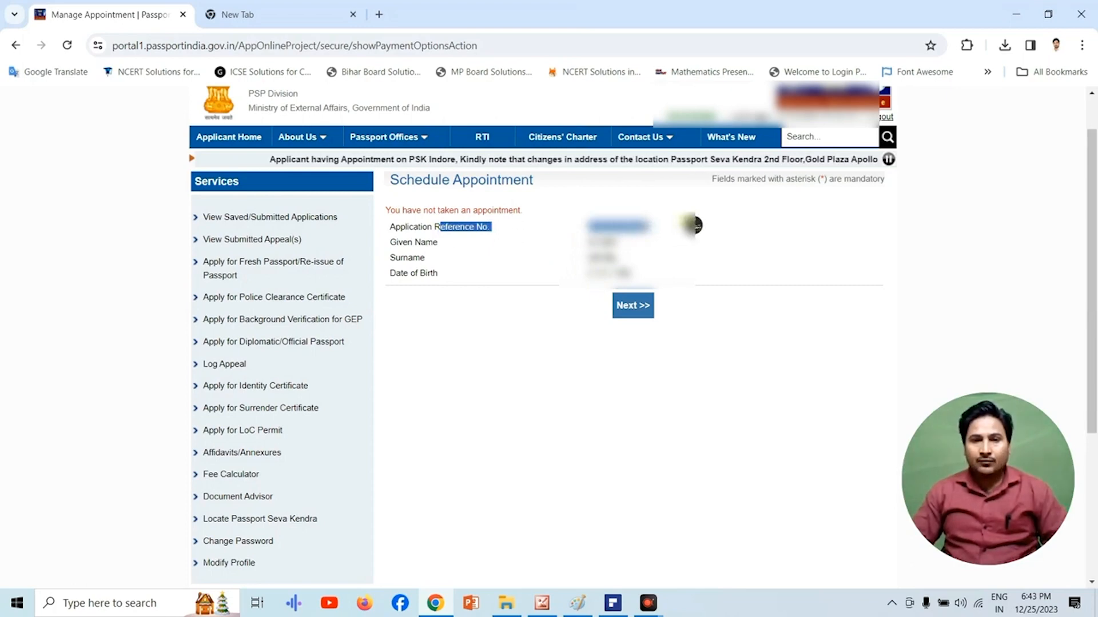
drag(589, 273, 654, 273)
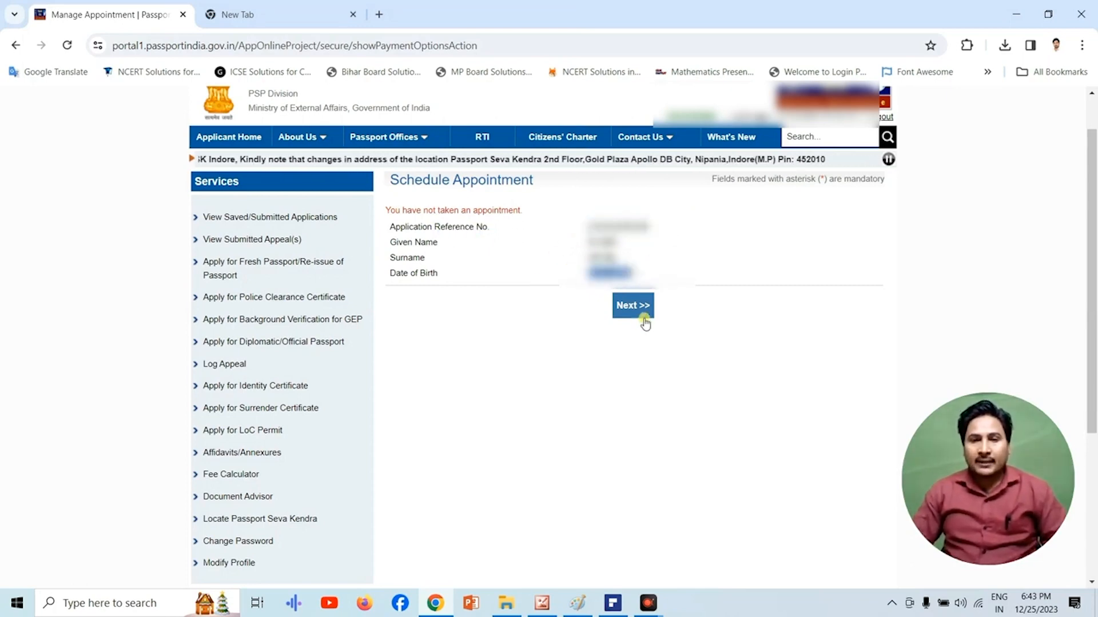
drag(587, 271, 653, 272)
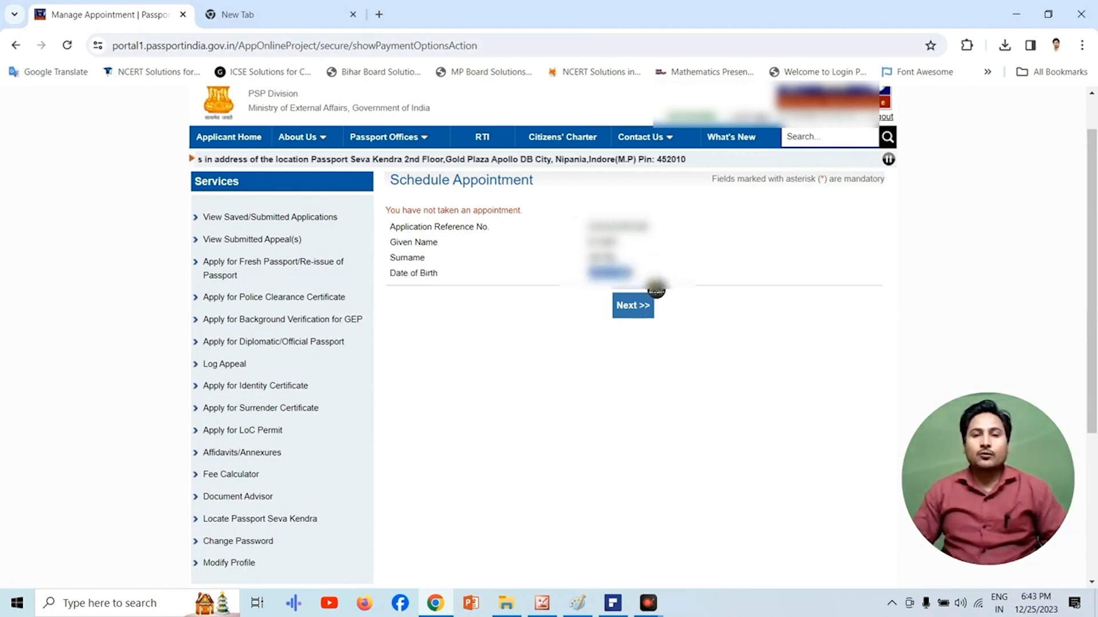
click(632, 307)
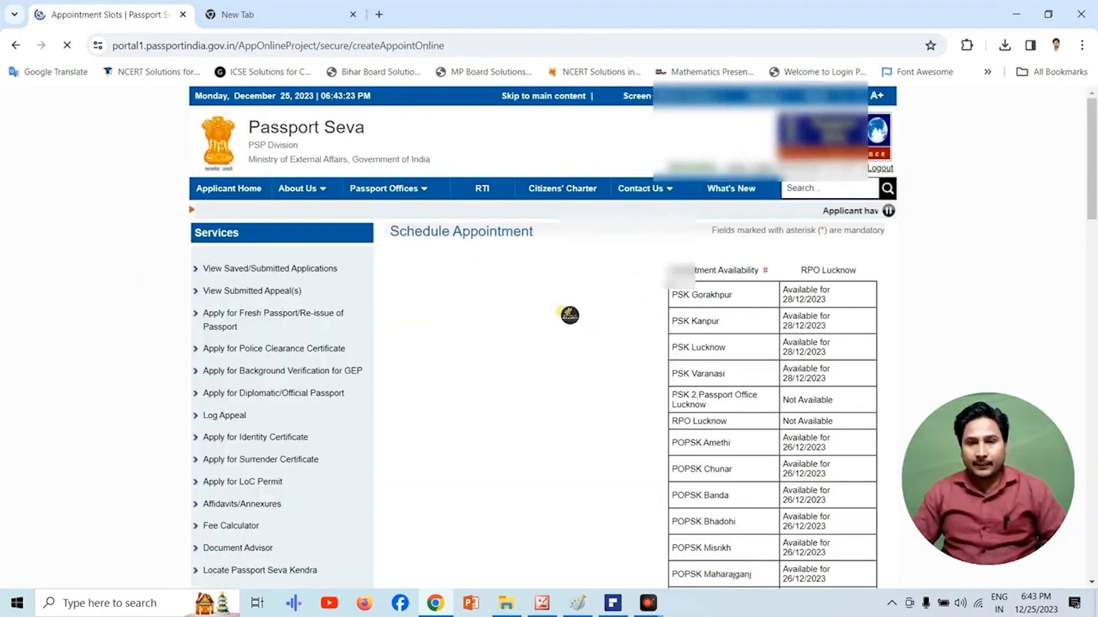
Step: Select RPO Lucknow as the appointment location and enter the displayed captcha characters
drag(1091, 163, 1095, 316)
click(571, 285)
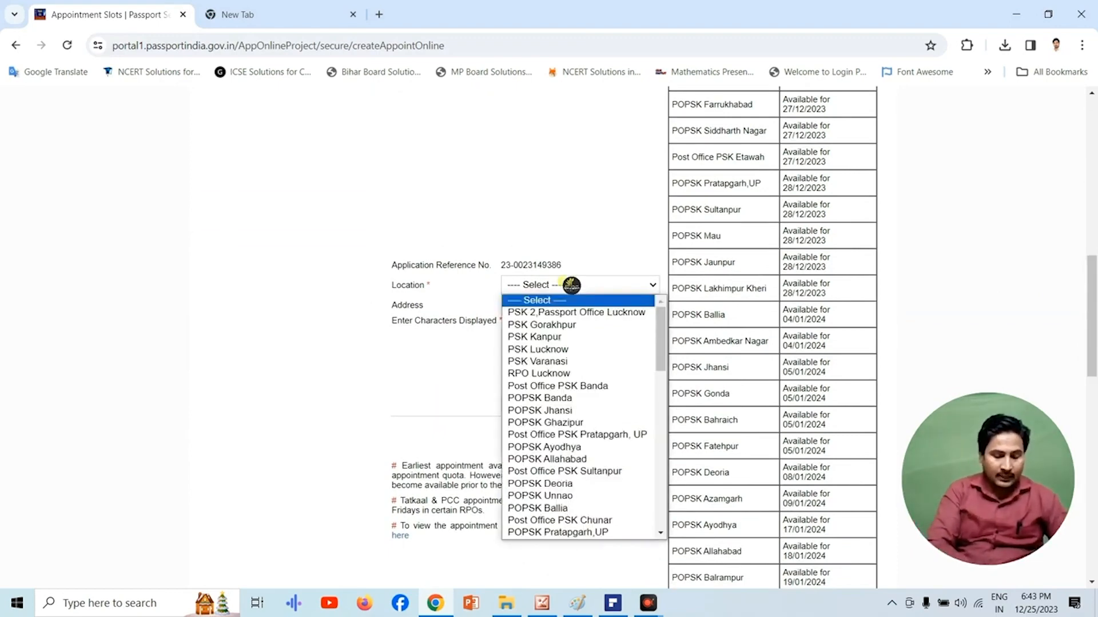
click(572, 285)
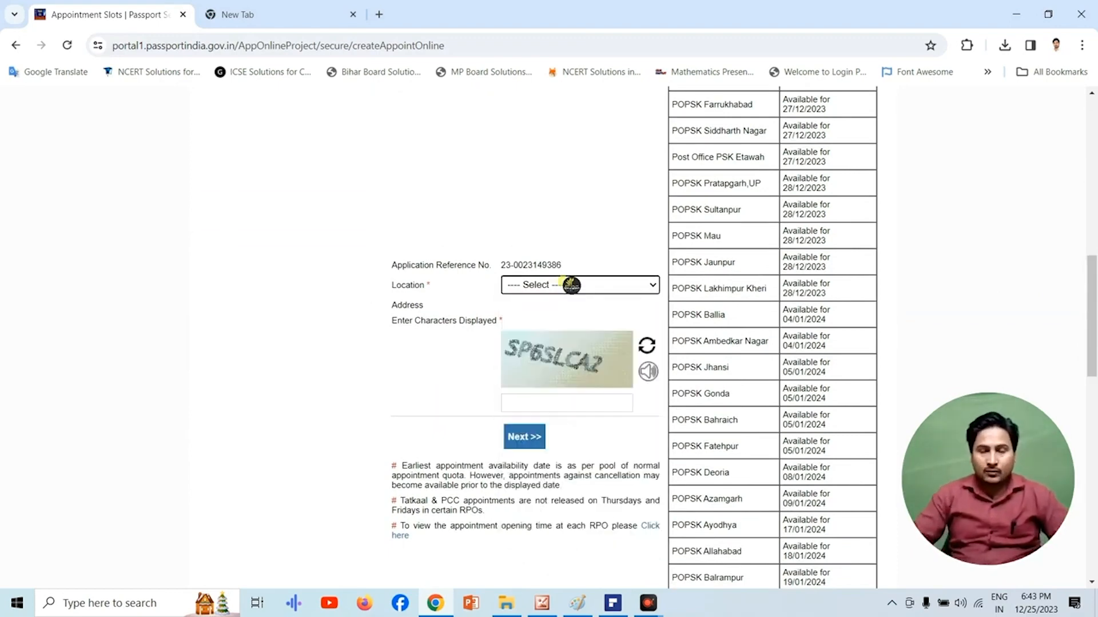
click(572, 286)
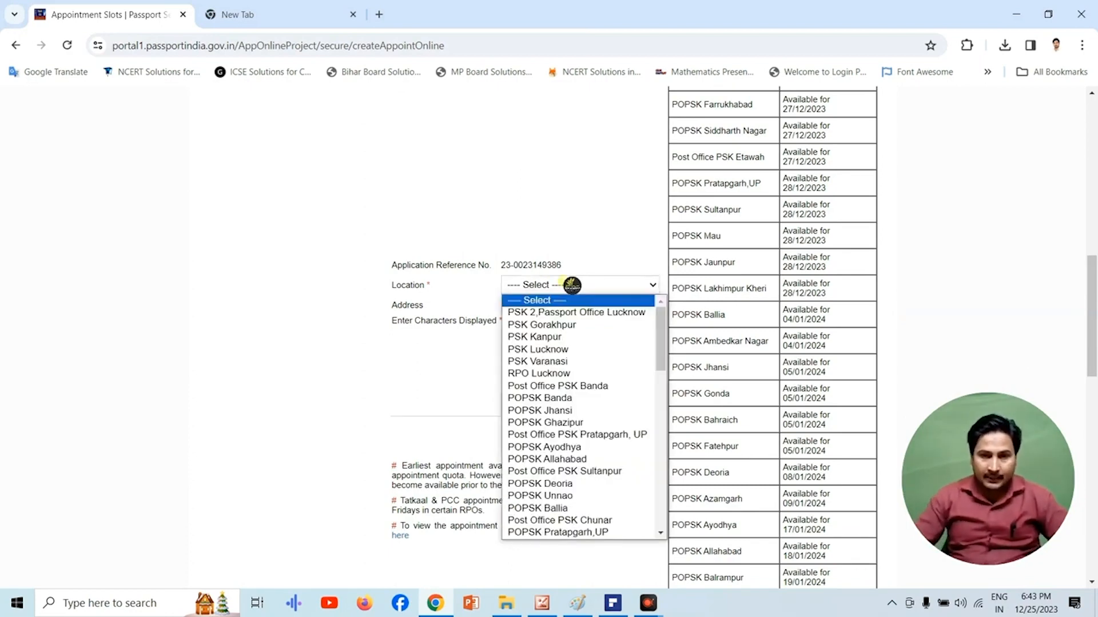
click(569, 374)
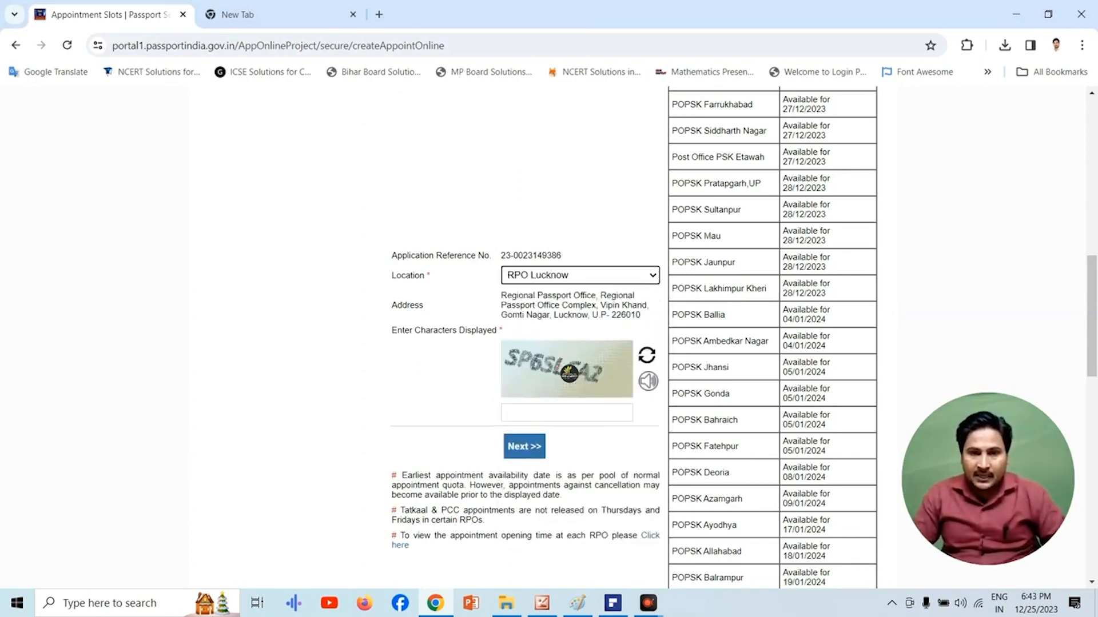
click(532, 414)
text(sp)
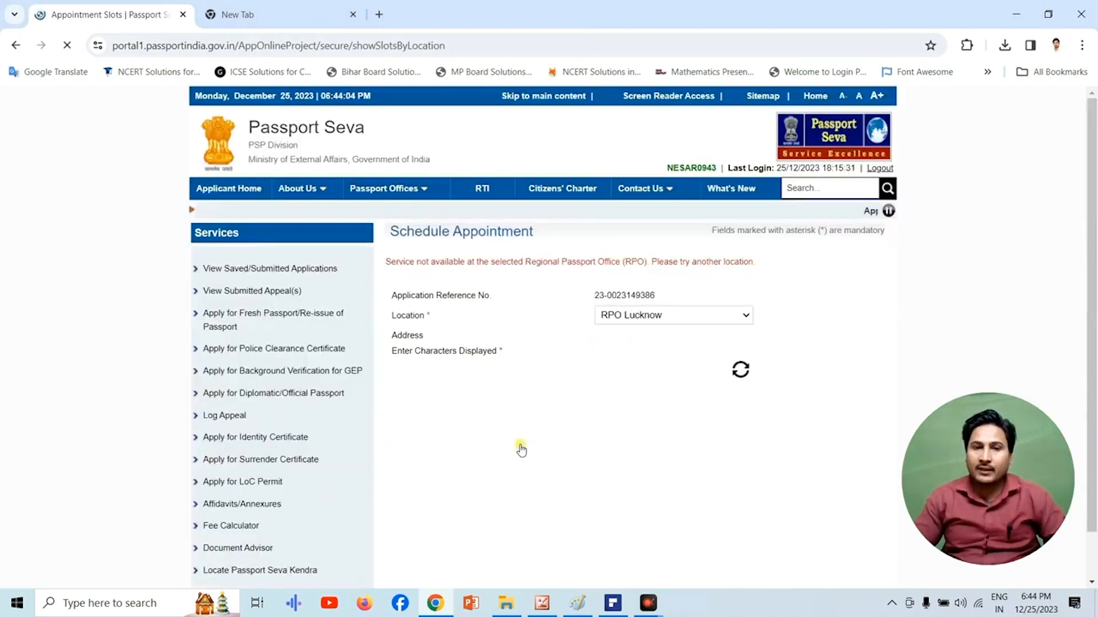
Step: Examine the service availability message and the appointment availability table for the selected location
scroll(783, 354, down, 5)
scroll(669, 369, up, 5)
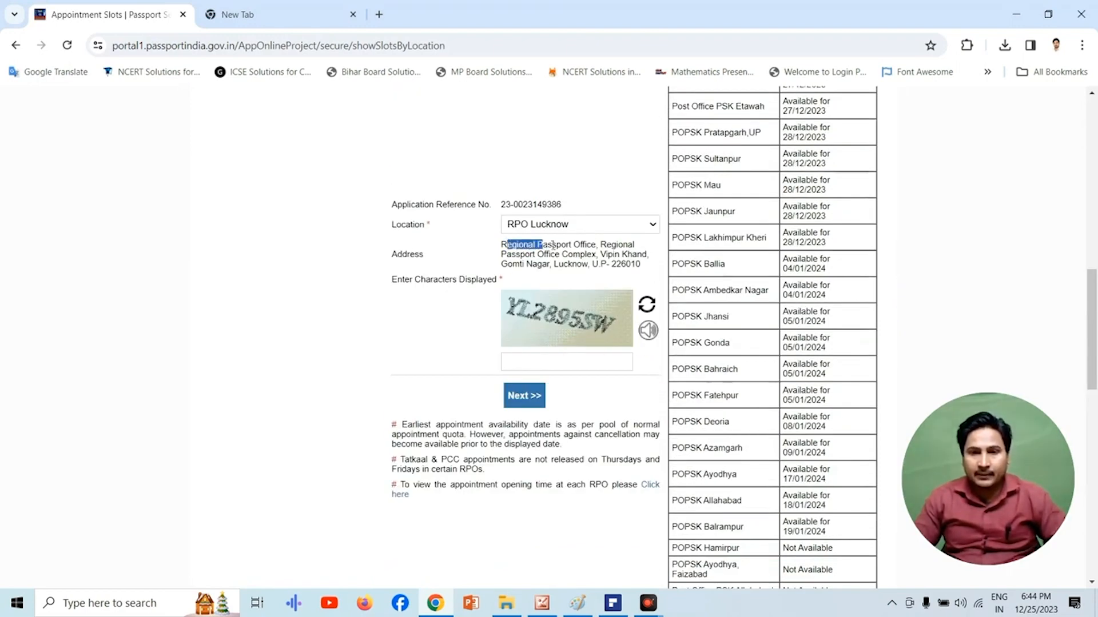
drag(651, 249, 653, 272)
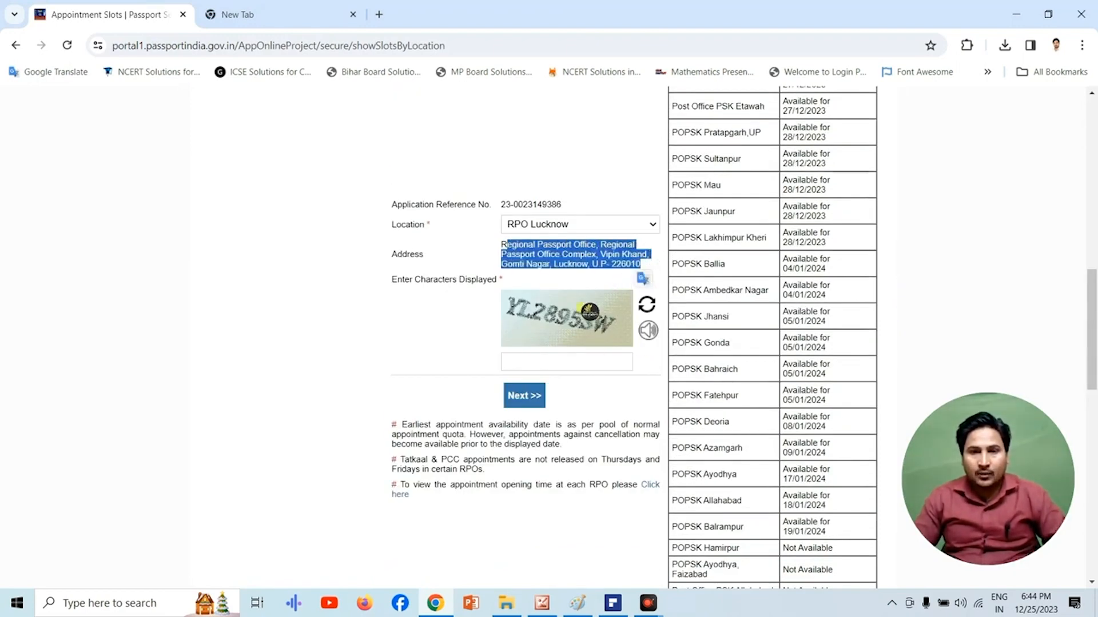
click(522, 361)
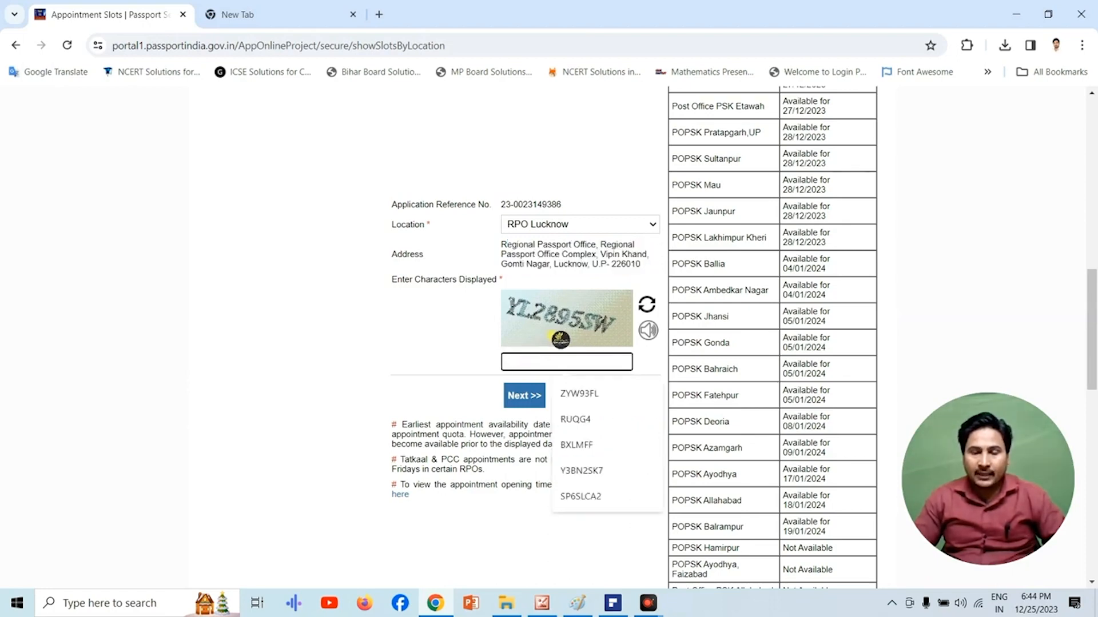
scroll(561, 339, up, 10)
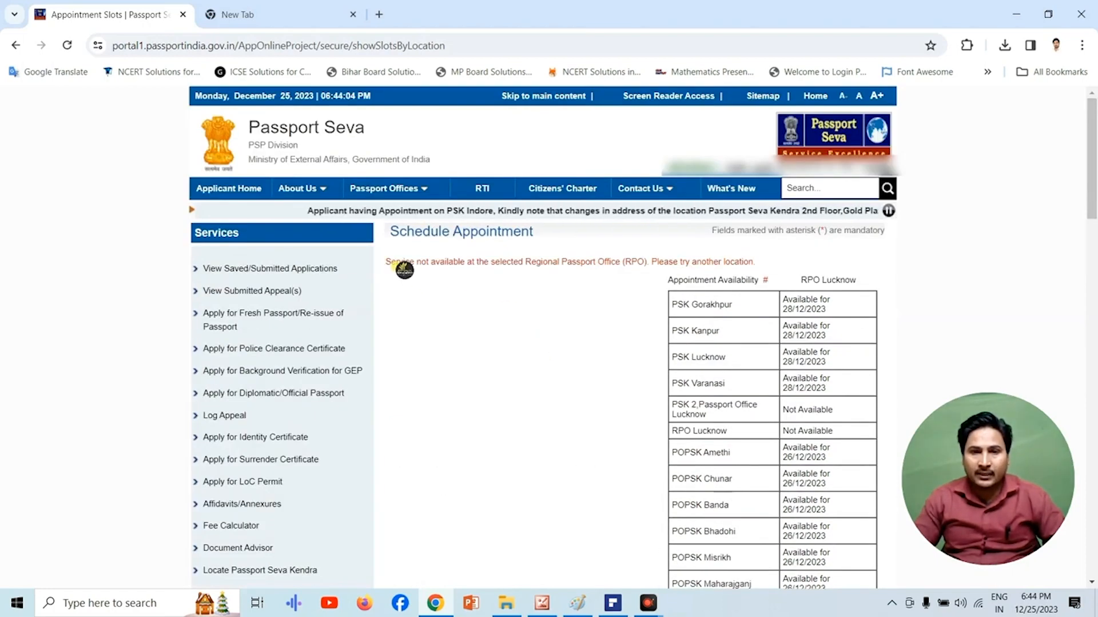
drag(392, 262, 751, 263)
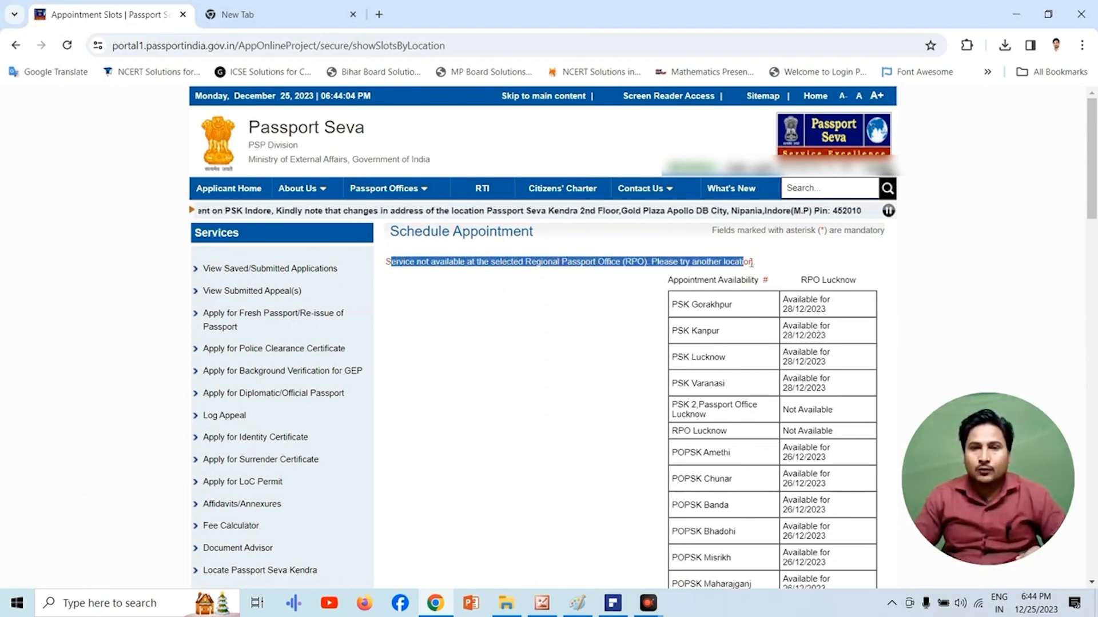
Step: Change the appointment location to PSK Varanasi, enter the displayed captcha characters, and continue
scroll(584, 361, down, 10)
click(582, 225)
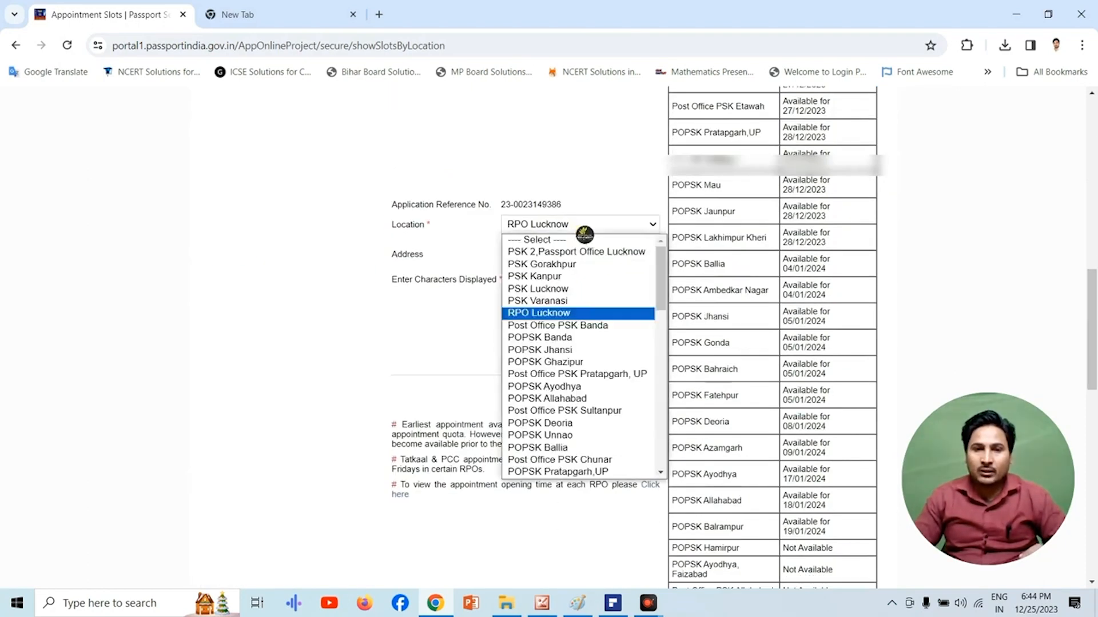
click(583, 295)
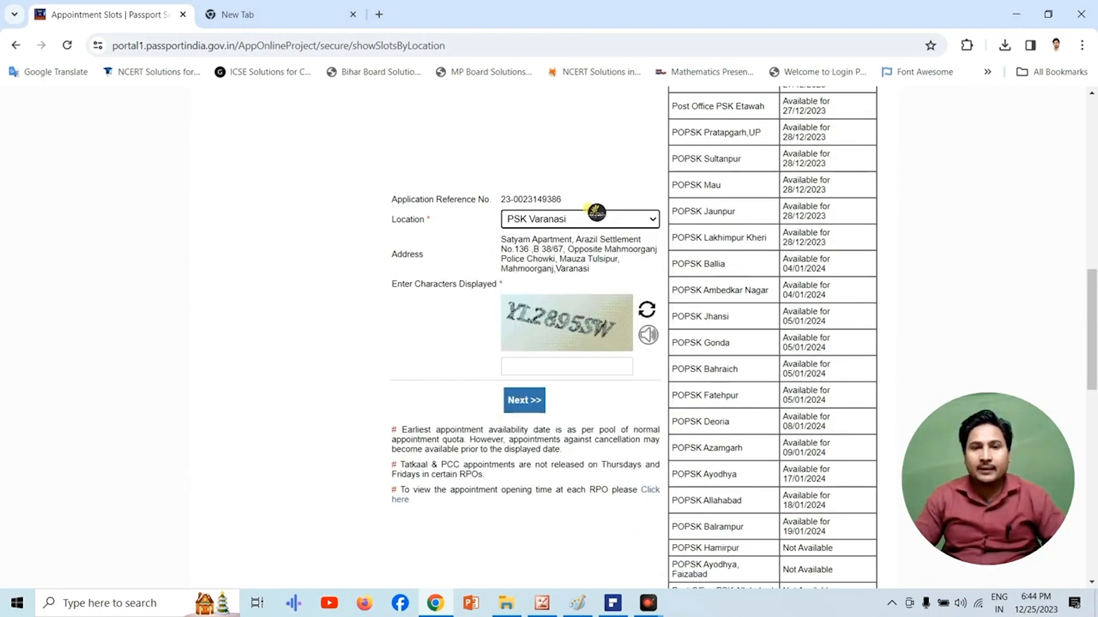
click(567, 367)
text(y)
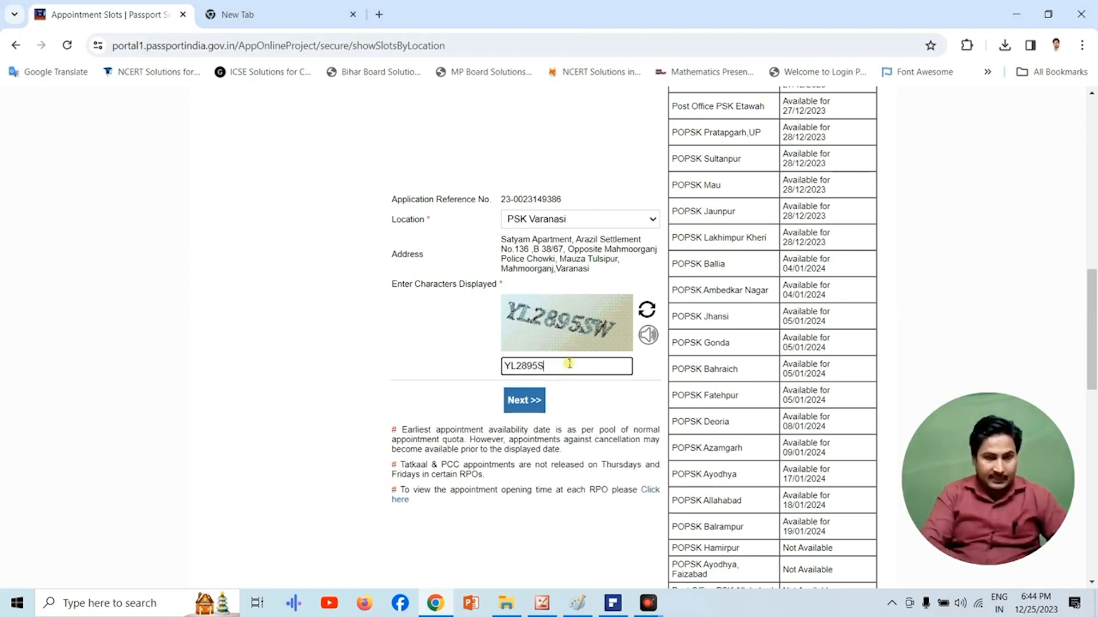
click(519, 405)
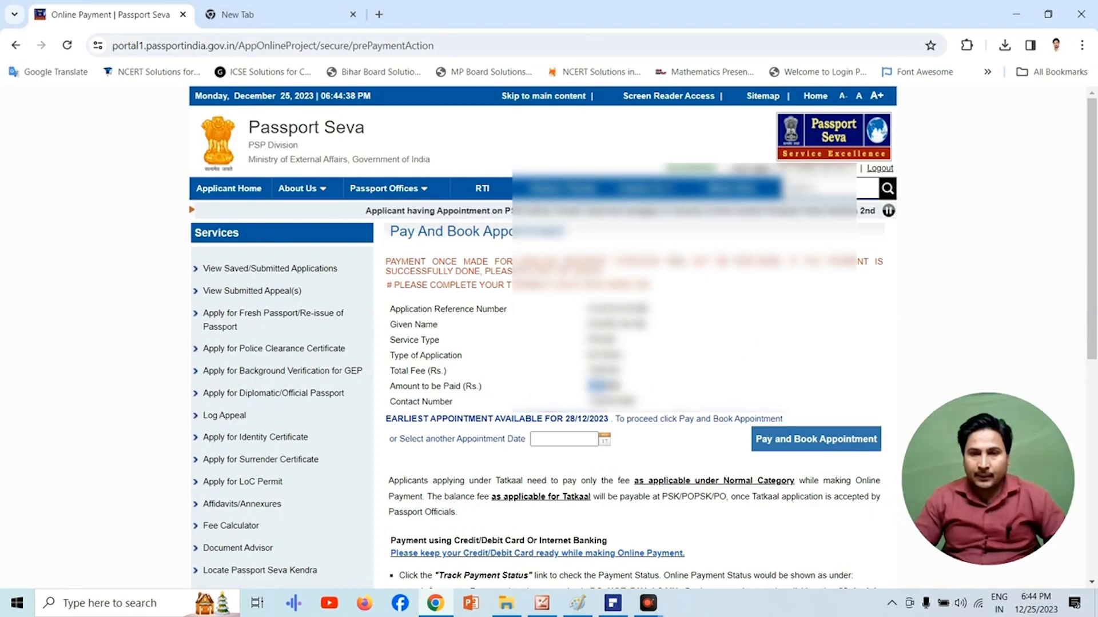
Step: Select another appointment date from the calendar
scroll(1092, 219, down, 1)
drag(1093, 219, 1052, 282)
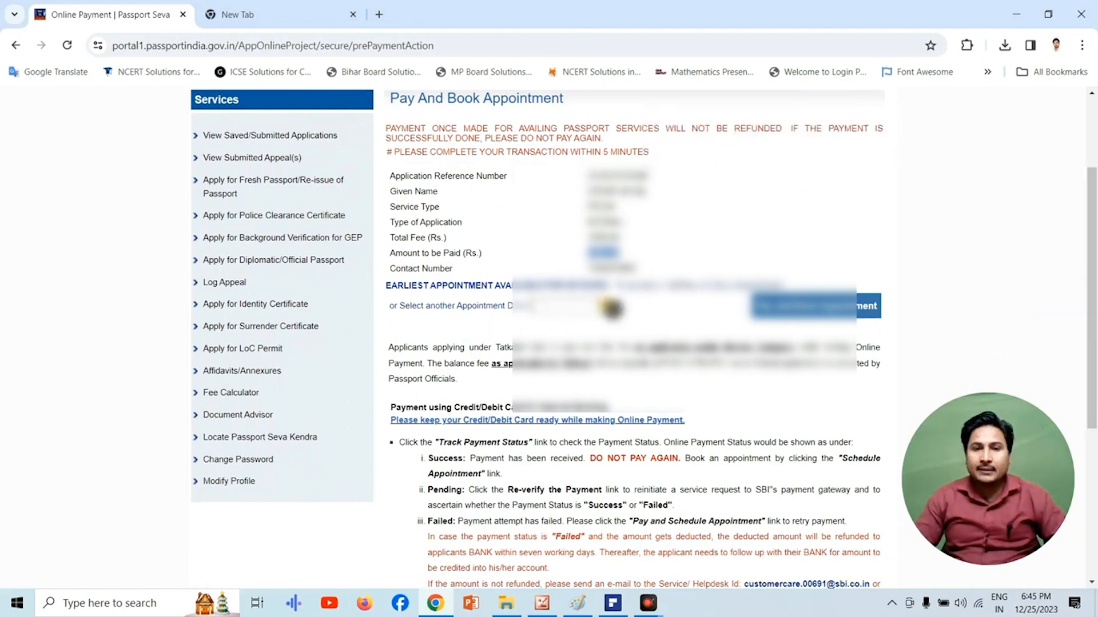
click(606, 309)
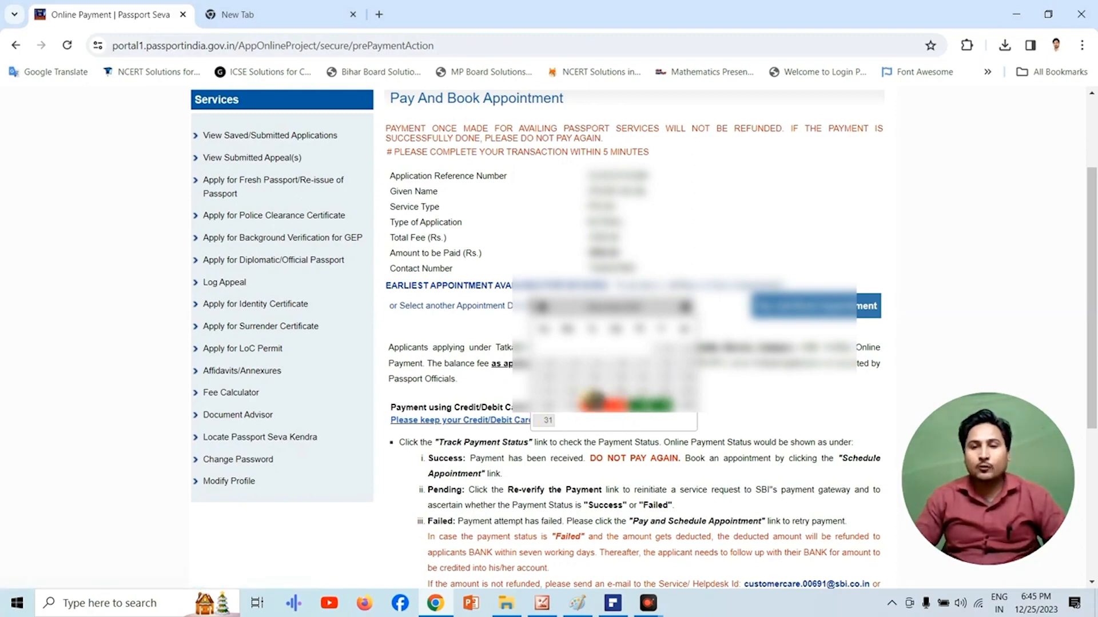
click(642, 407)
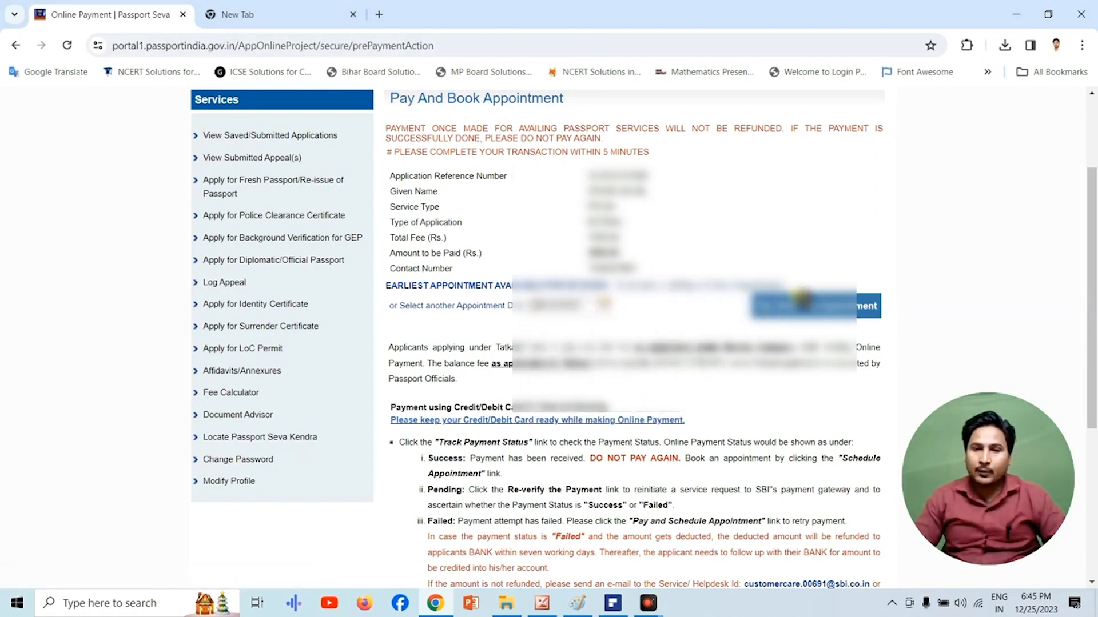
Step: Proceed to Pay and Book Appointment and acknowledge the caution notice
click(792, 307)
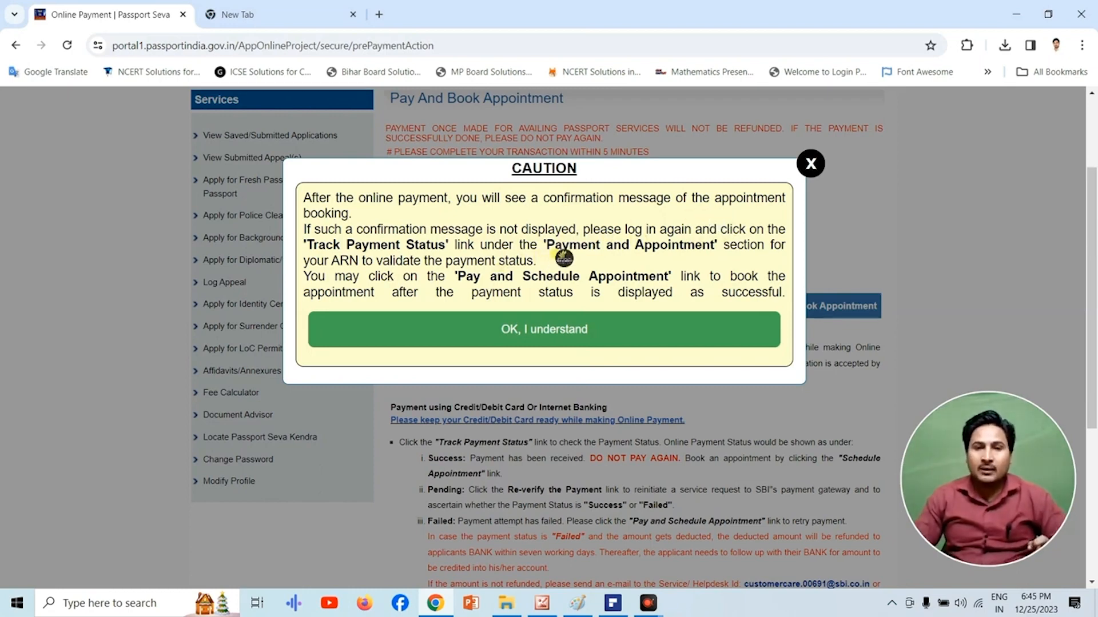
click(548, 330)
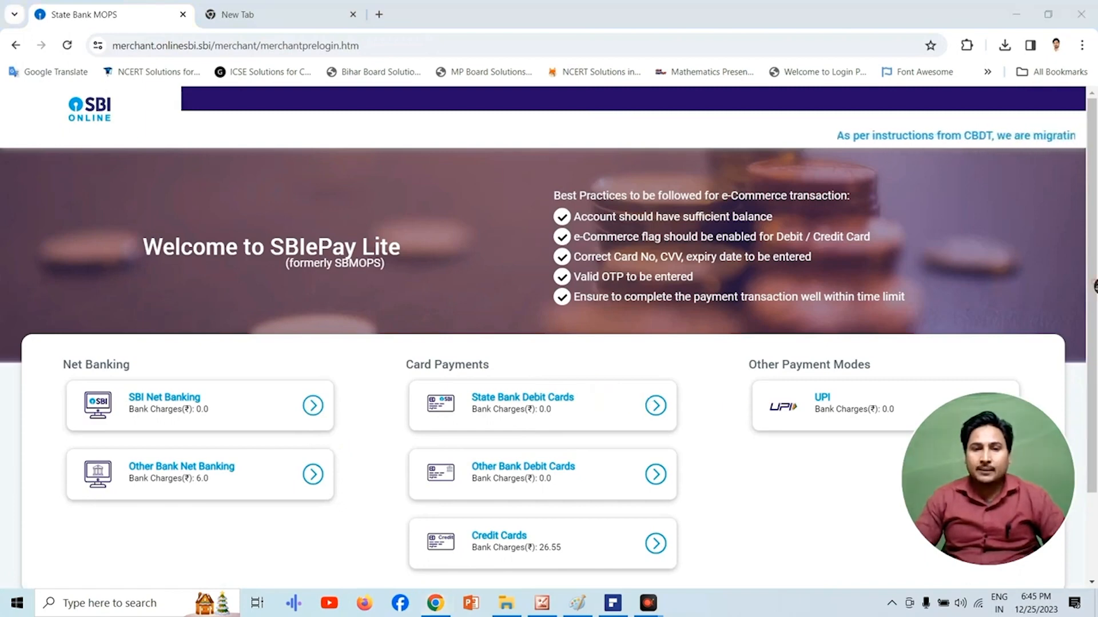
scroll(1086, 343, down, 2)
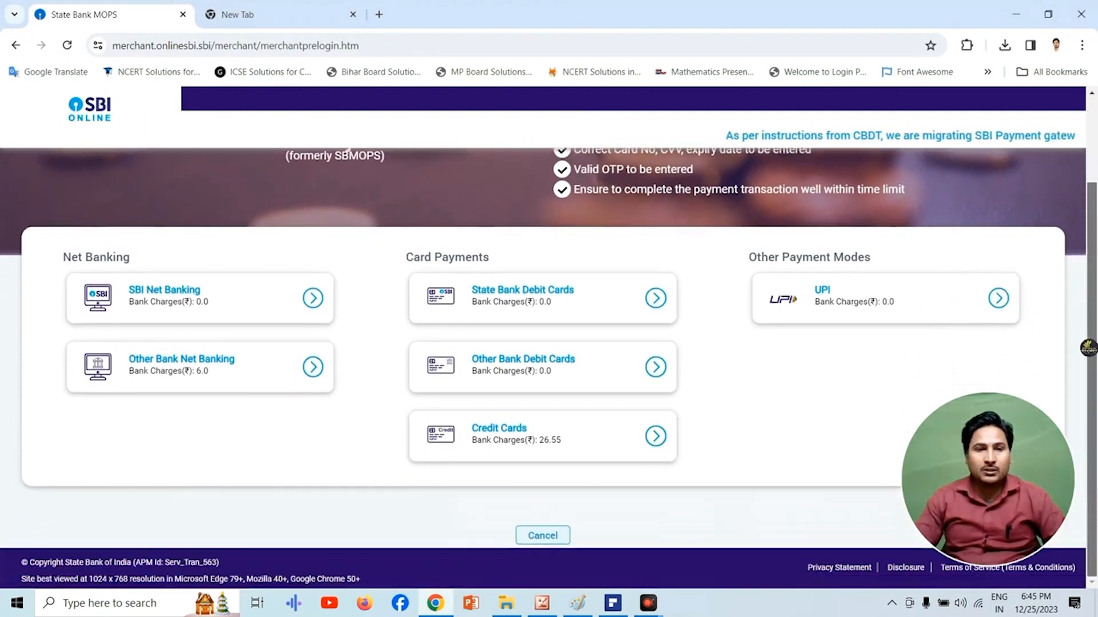
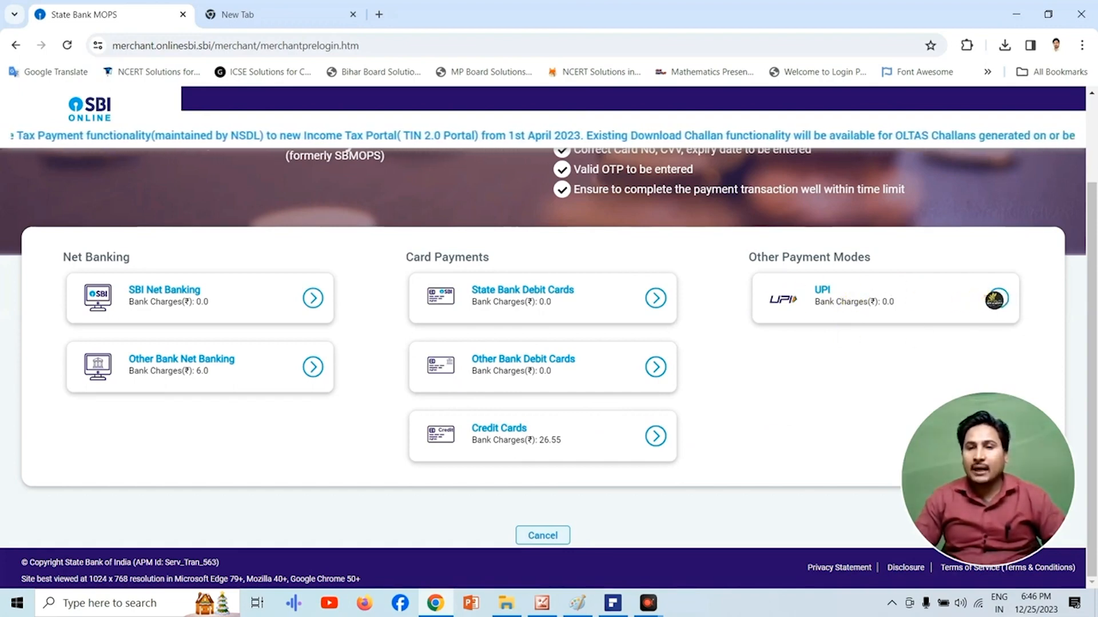
Step: Choose UPI as the payment mode and complete the fee remittance on the SBI ePay Lite page
click(995, 298)
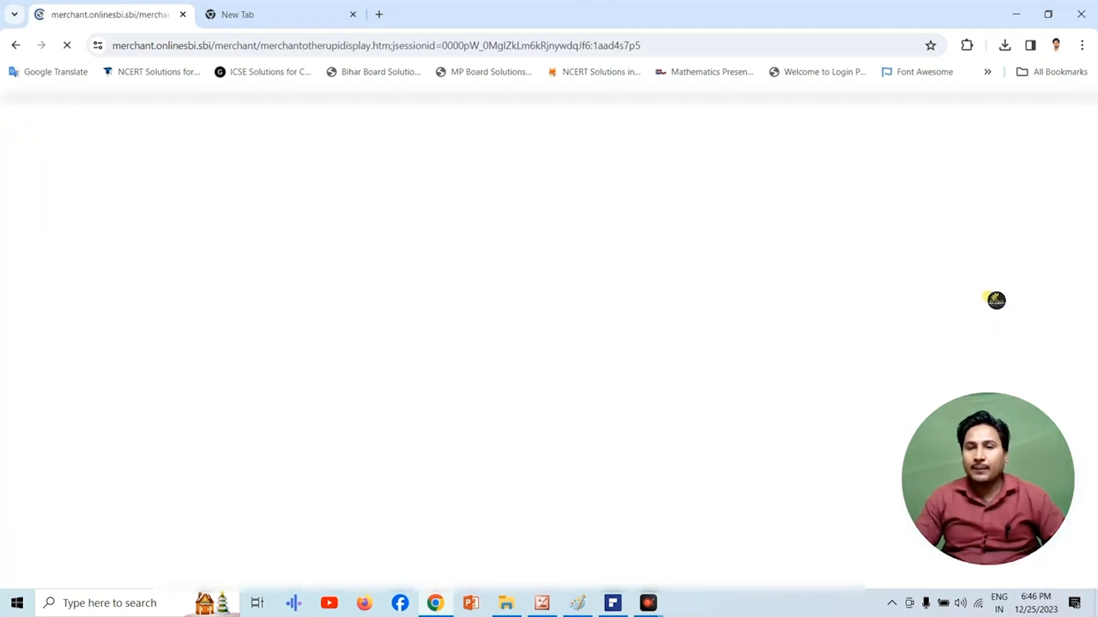
scroll(457, 349, down, 4)
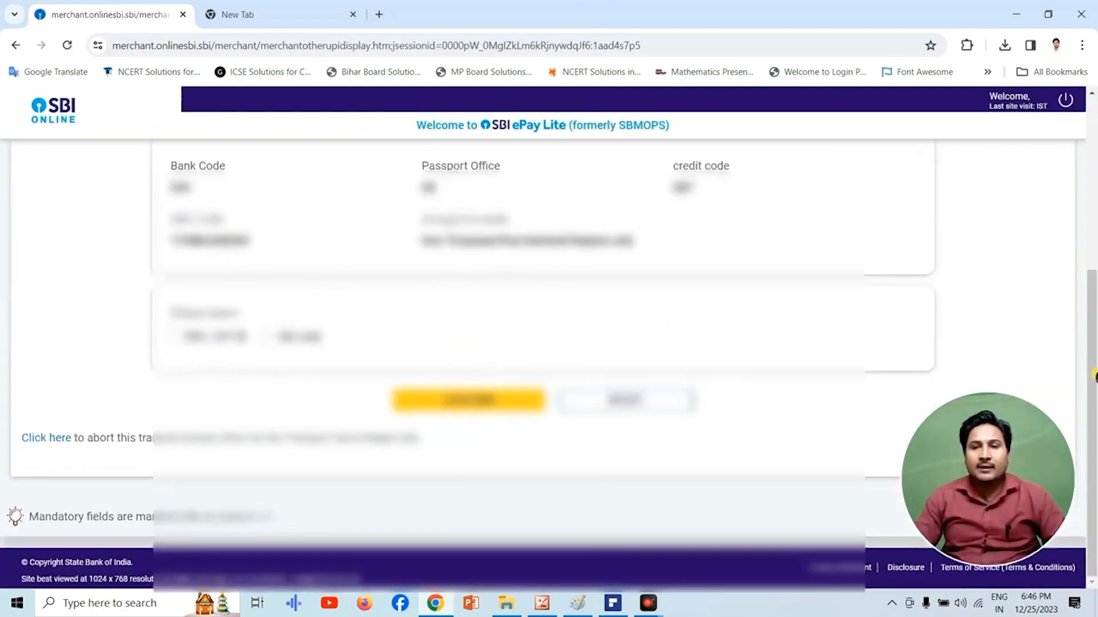
scroll(1090, 350, up, 2)
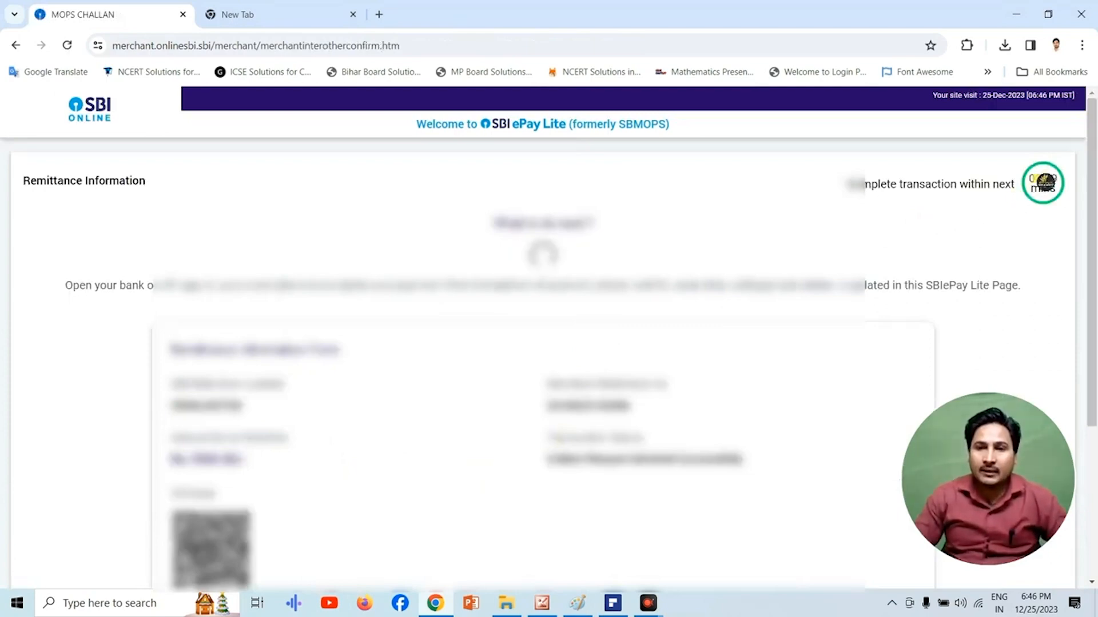
scroll(1092, 179, down, 1)
scroll(1093, 179, down, 2)
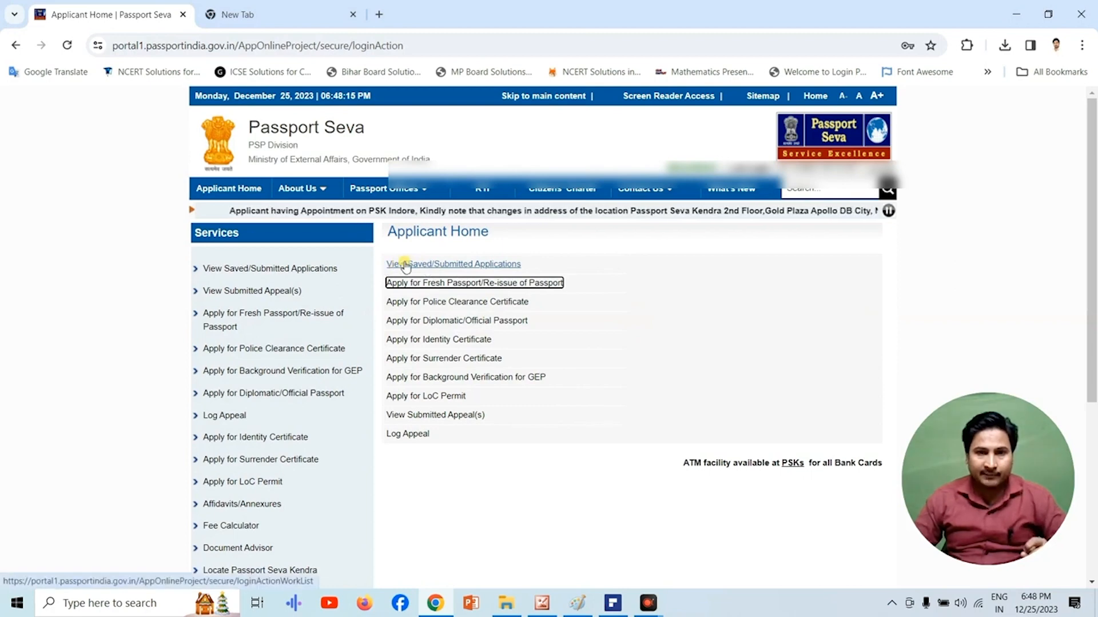
Step: Open the saved/submitted applications, select the application, and open its printable appointment receipt
click(438, 265)
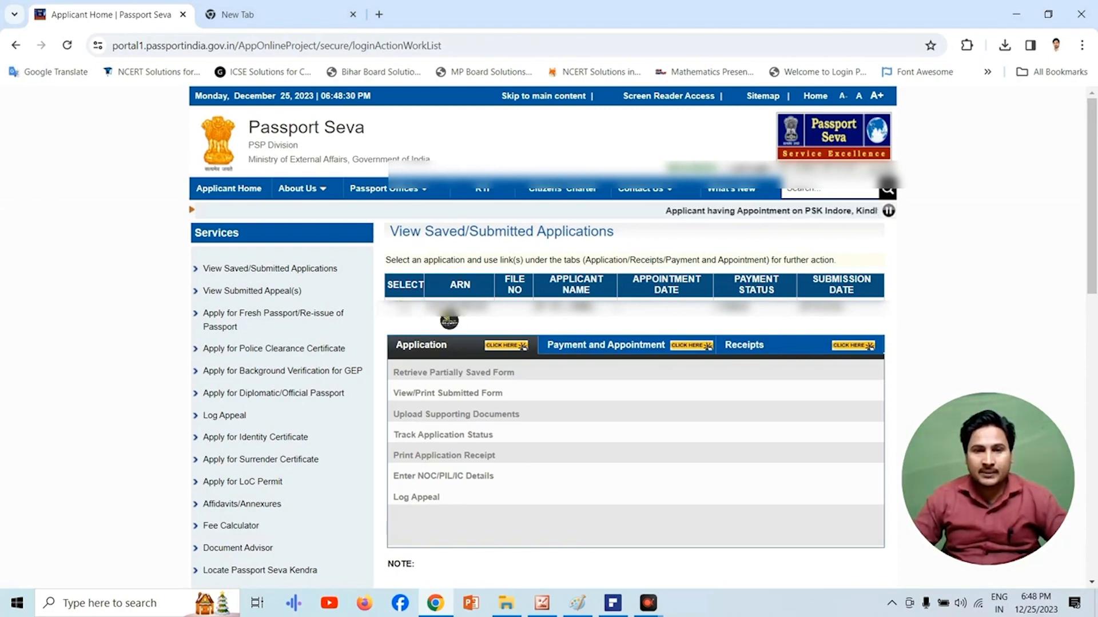
click(405, 307)
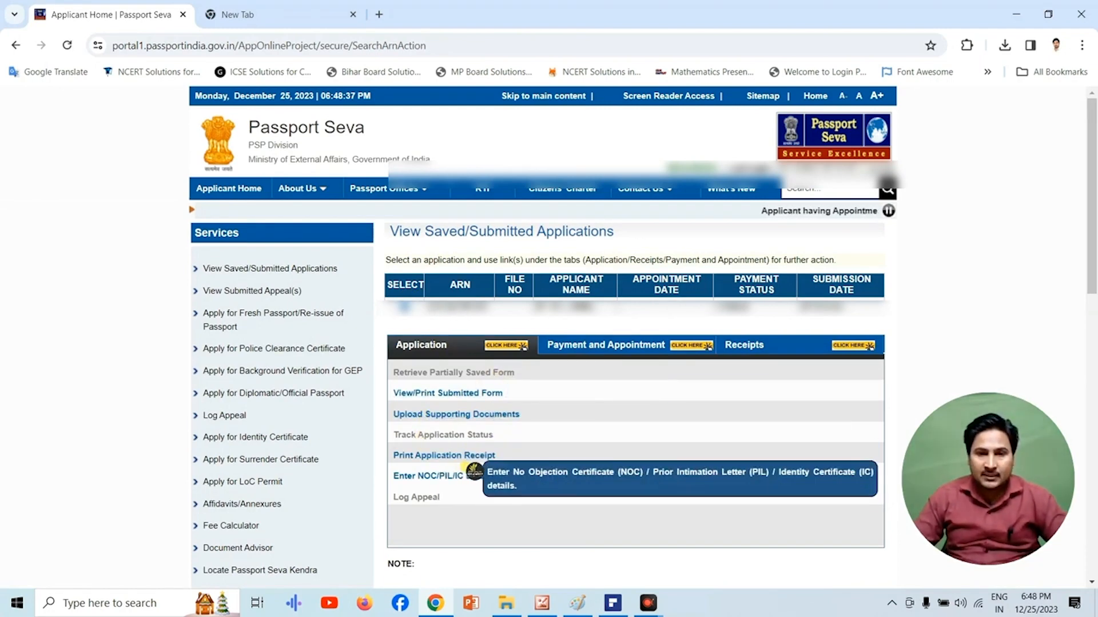
drag(1090, 252, 1091, 306)
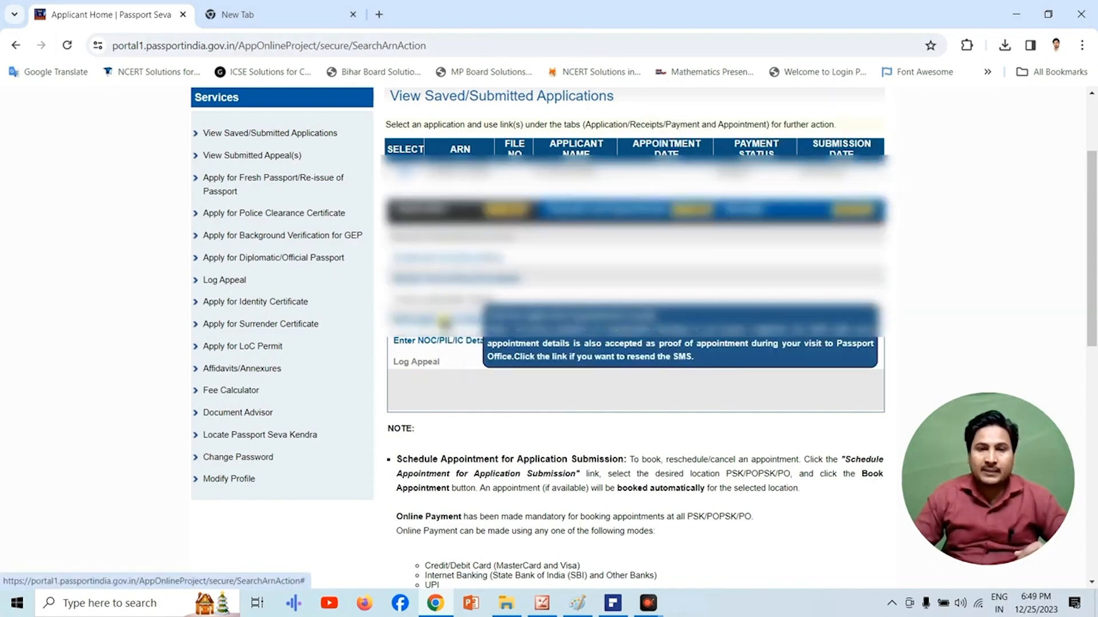
click(444, 320)
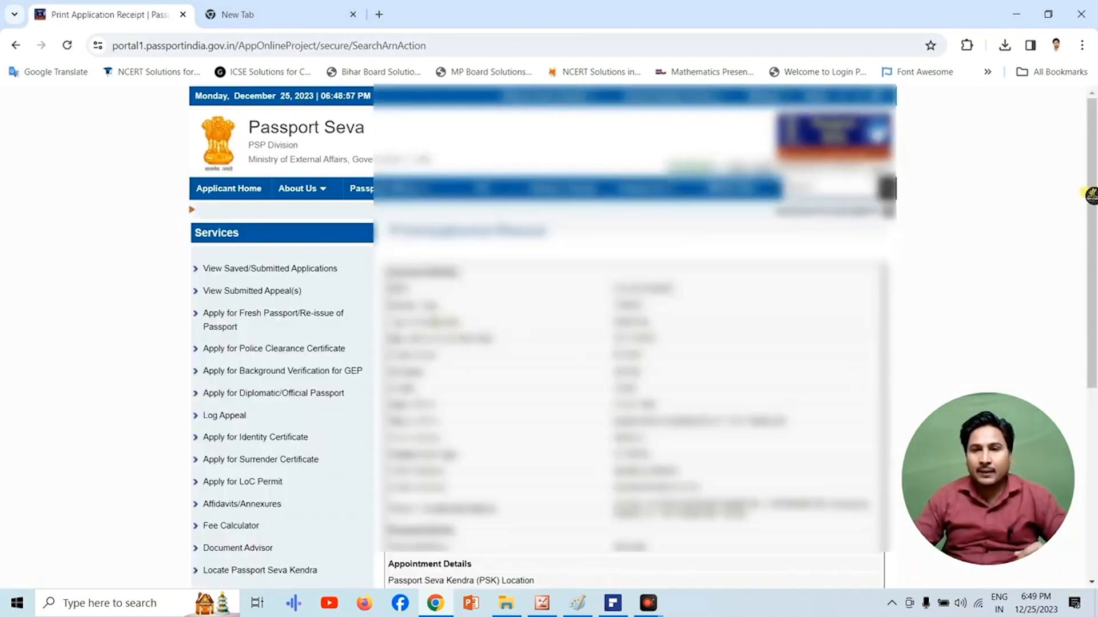
drag(1088, 196, 1077, 281)
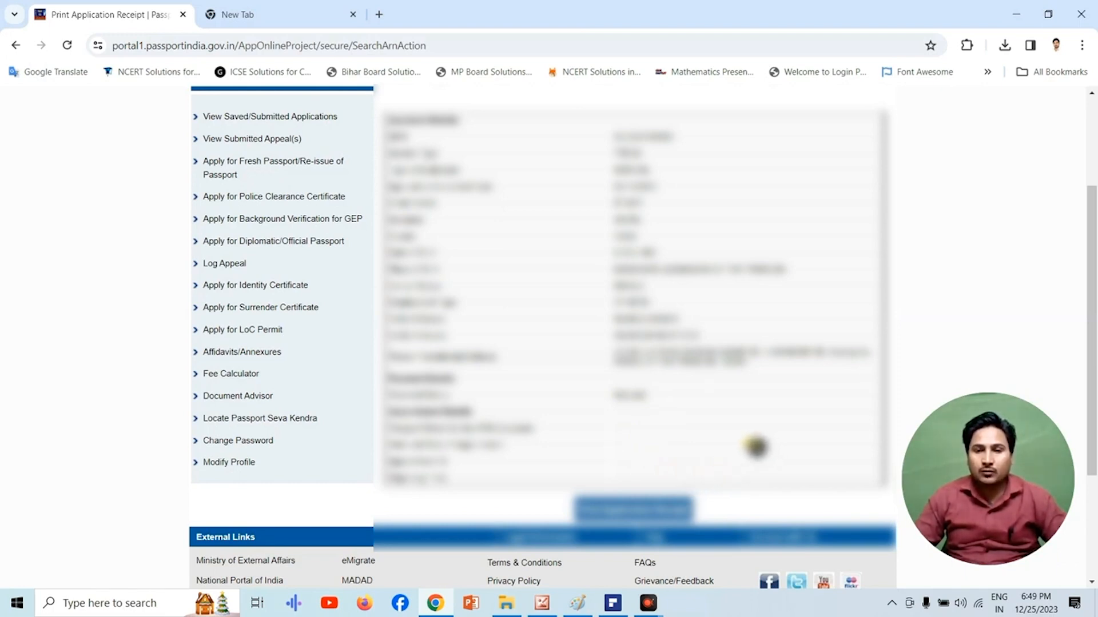
click(622, 509)
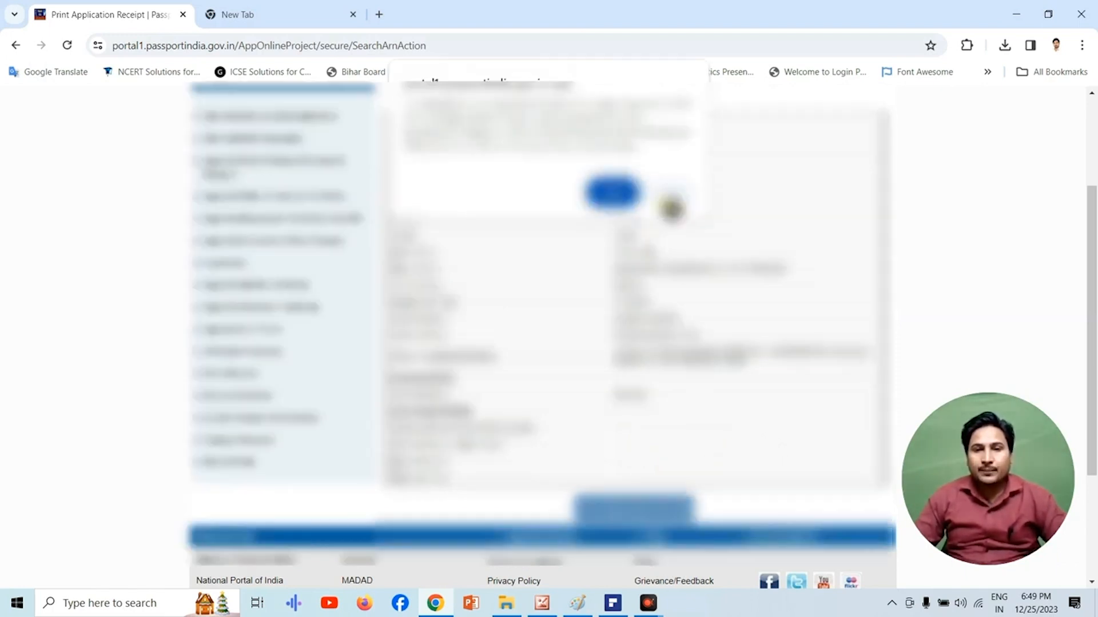
click(623, 195)
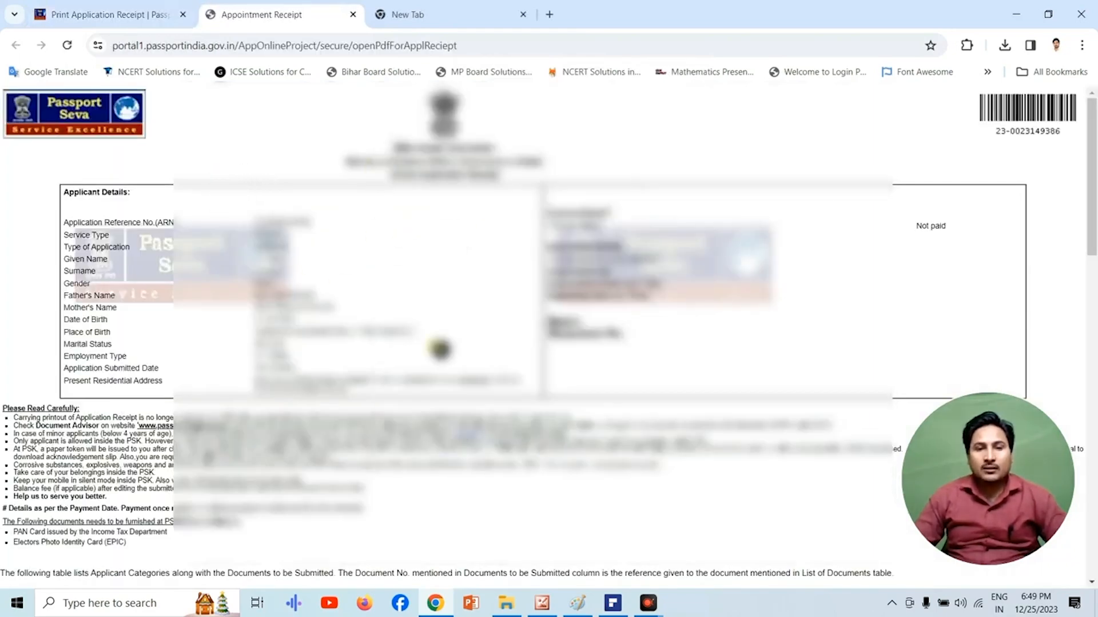
Step: Print the application receipt from the receipt page, then return to the passport portal tab
scroll(549, 453, down, 15)
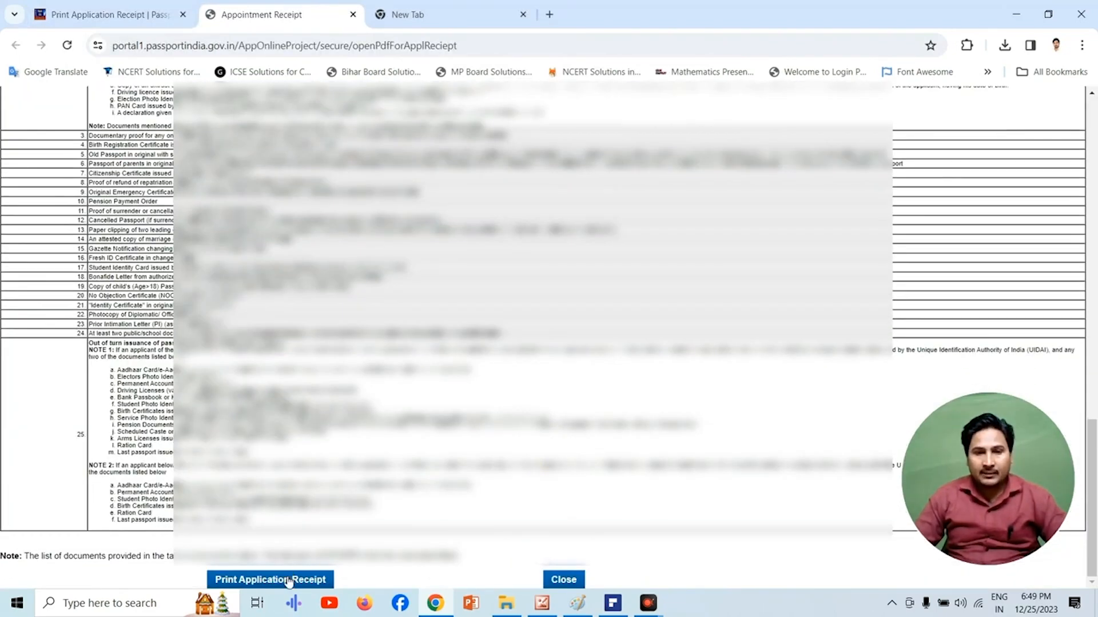
click(289, 580)
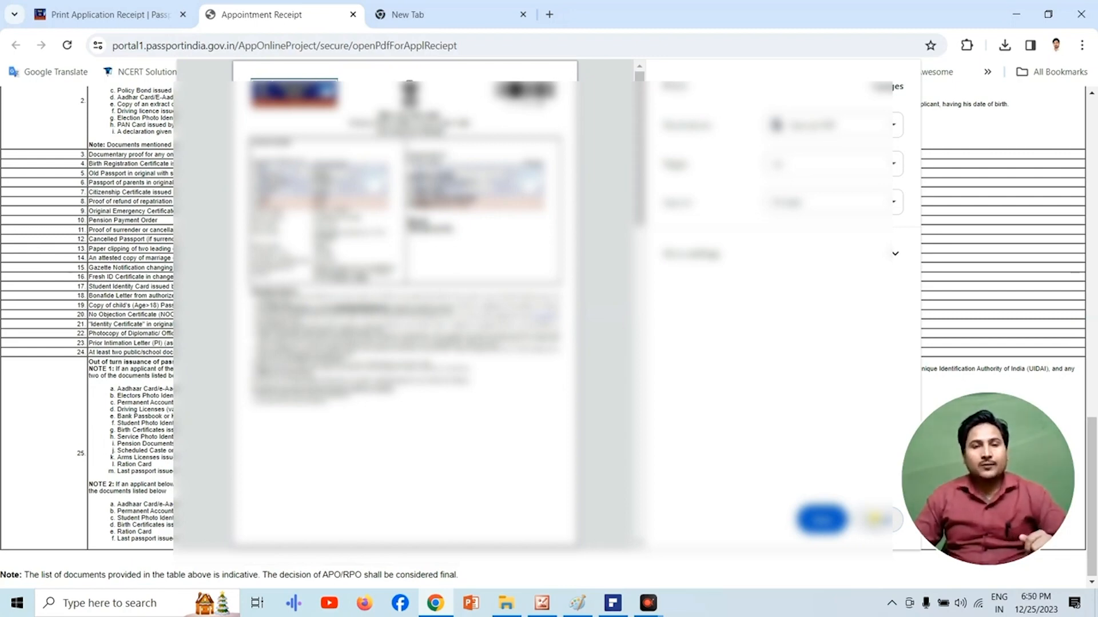
click(875, 519)
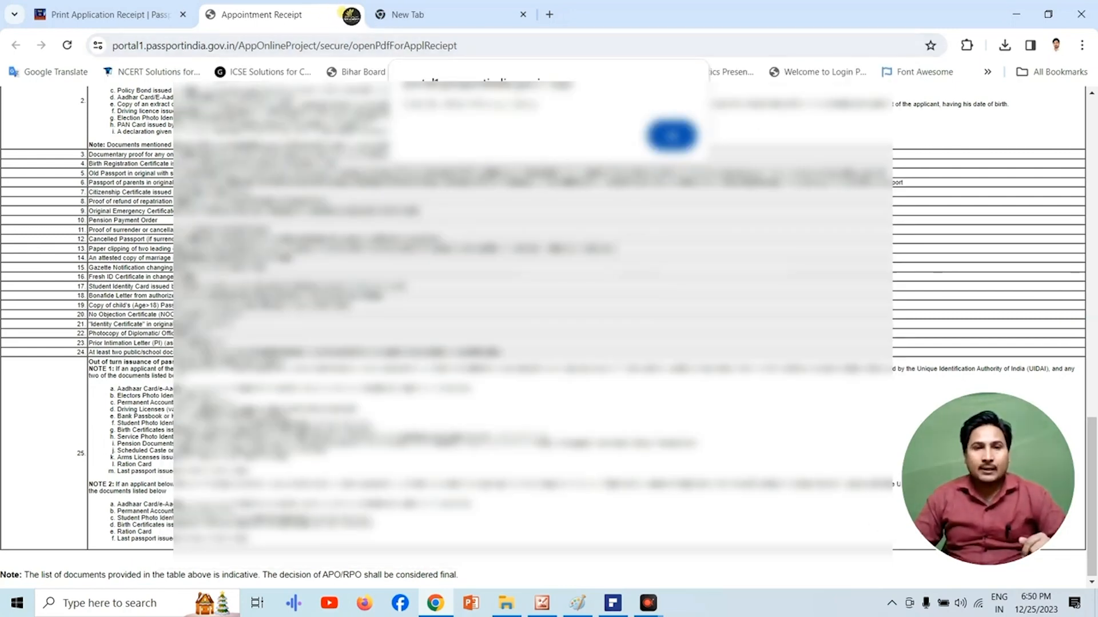
click(672, 135)
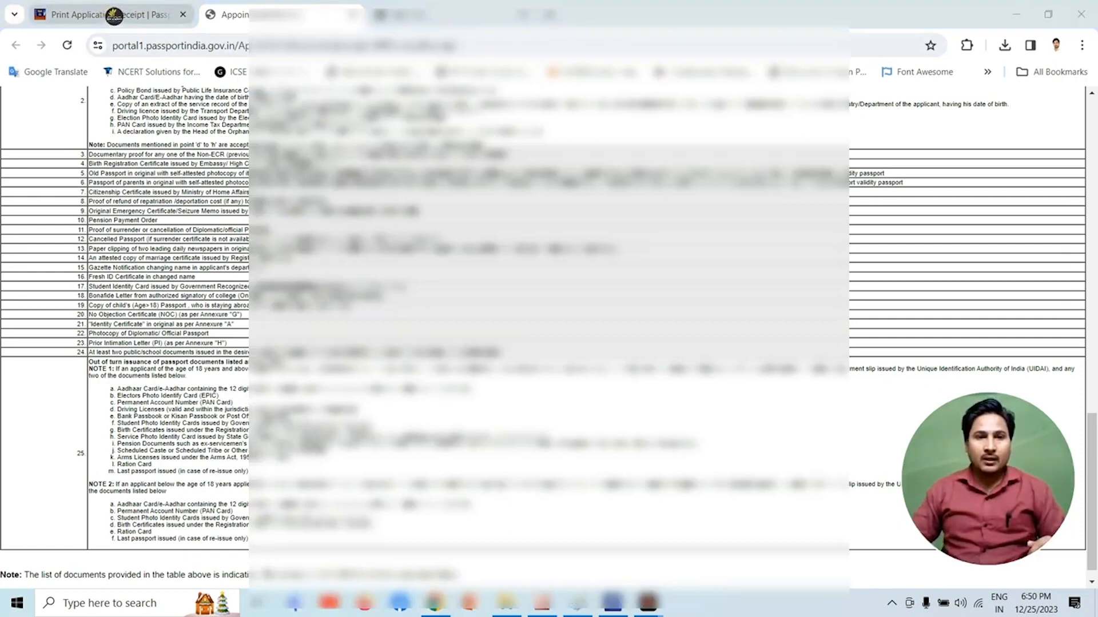
click(111, 16)
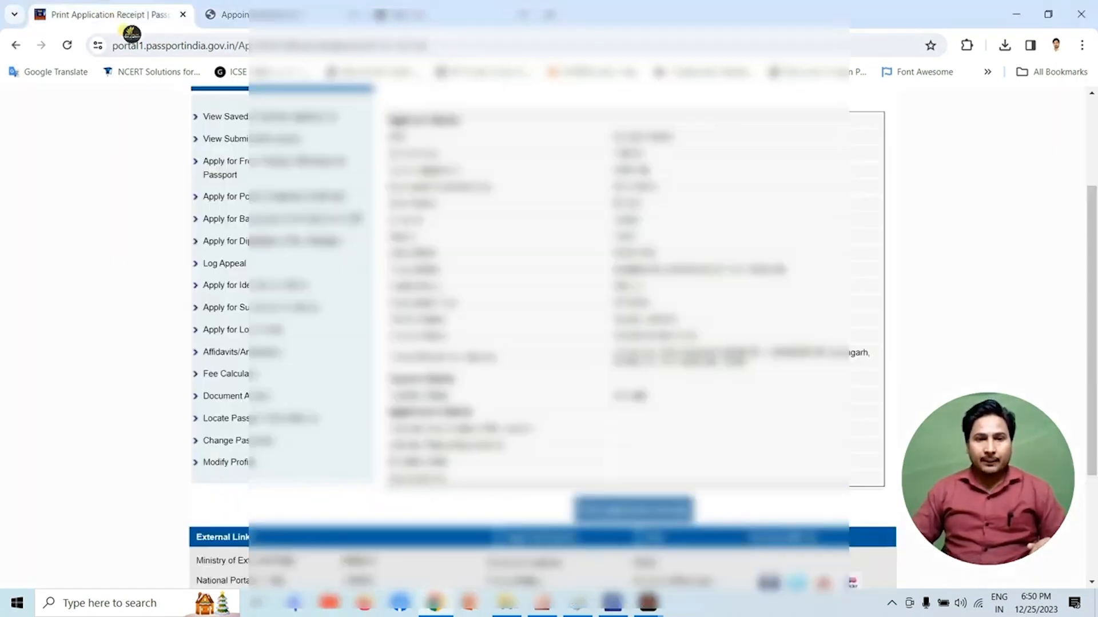
scroll(603, 451, up, 3)
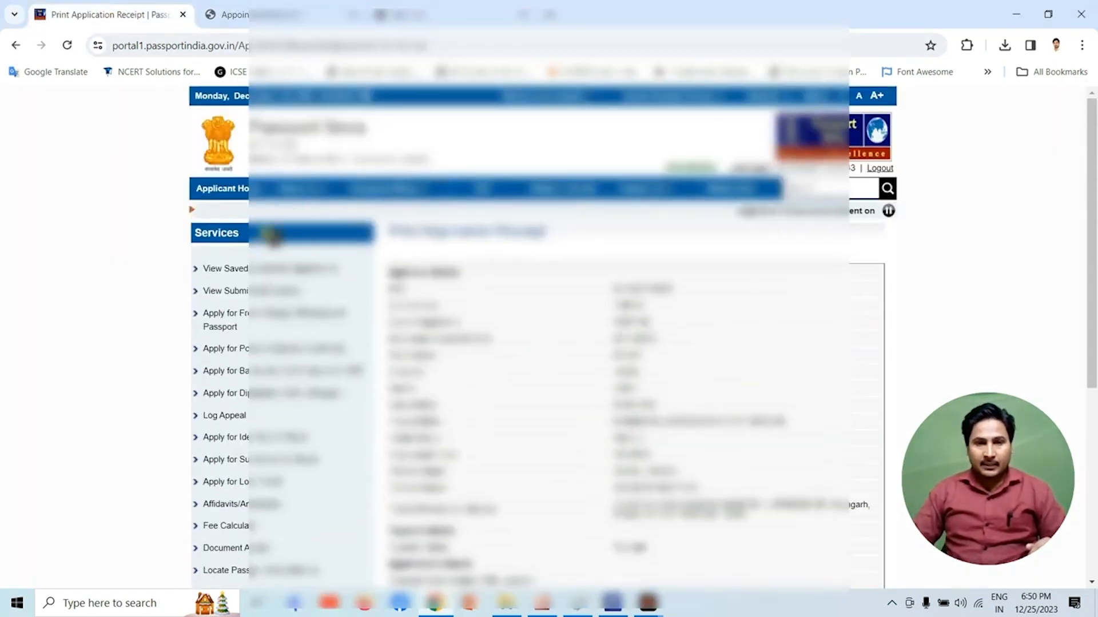